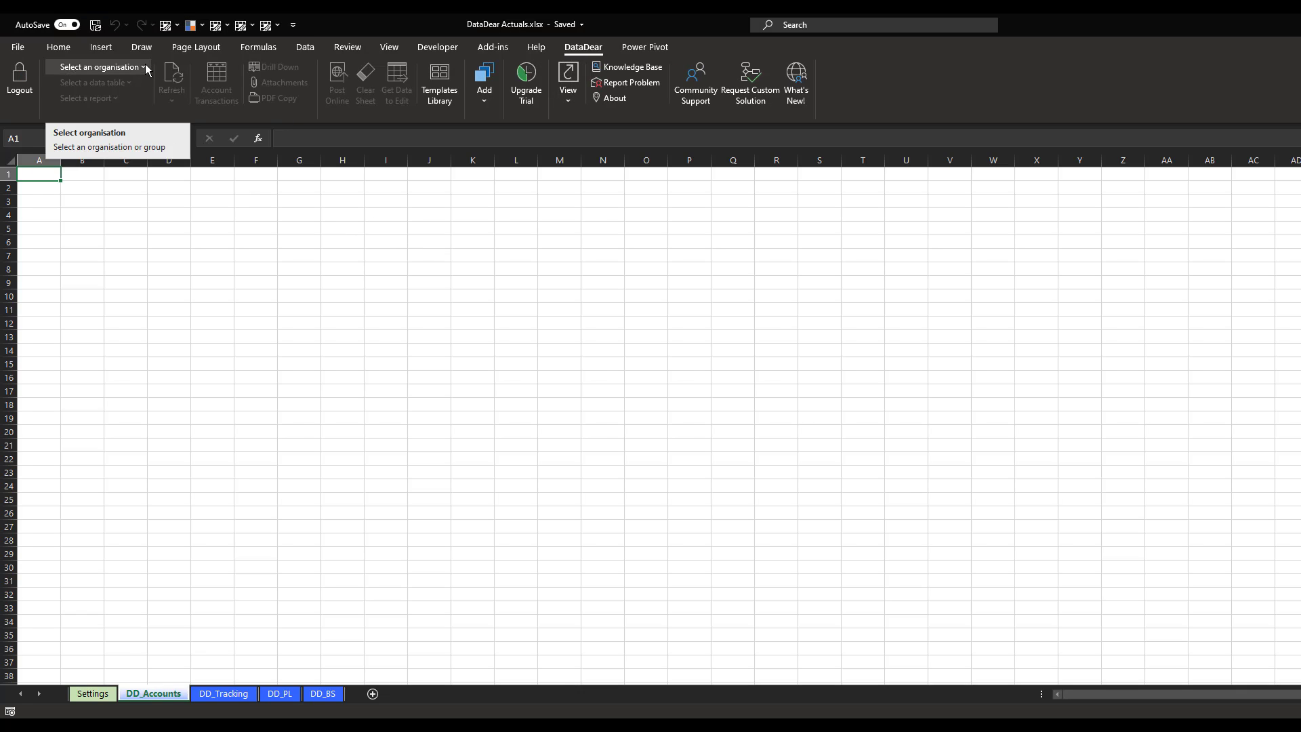
Download the xlelerate1 Accounts data table into the current DD_Accounts sheet without removing empty columns, and look over the account list.
{"action": "left_click", "coordinate": [145, 66]}
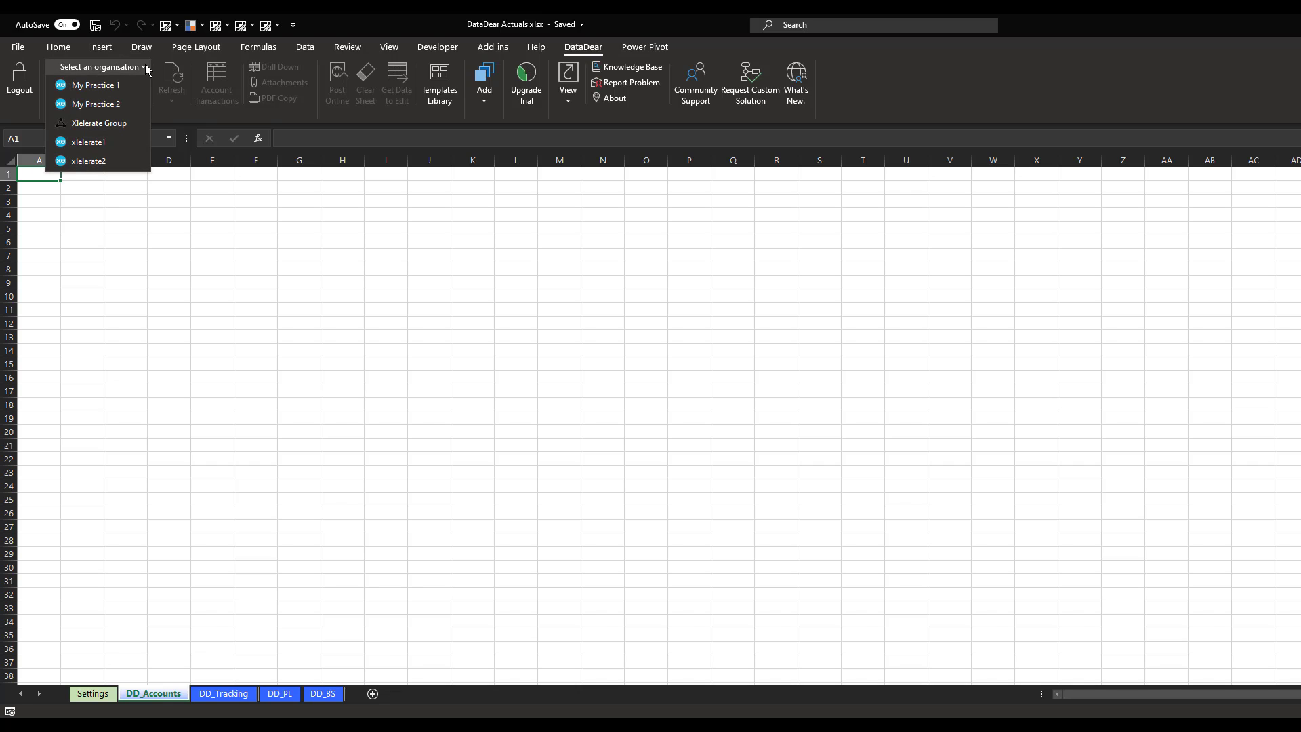
{"action": "left_click", "coordinate": [119, 140]}
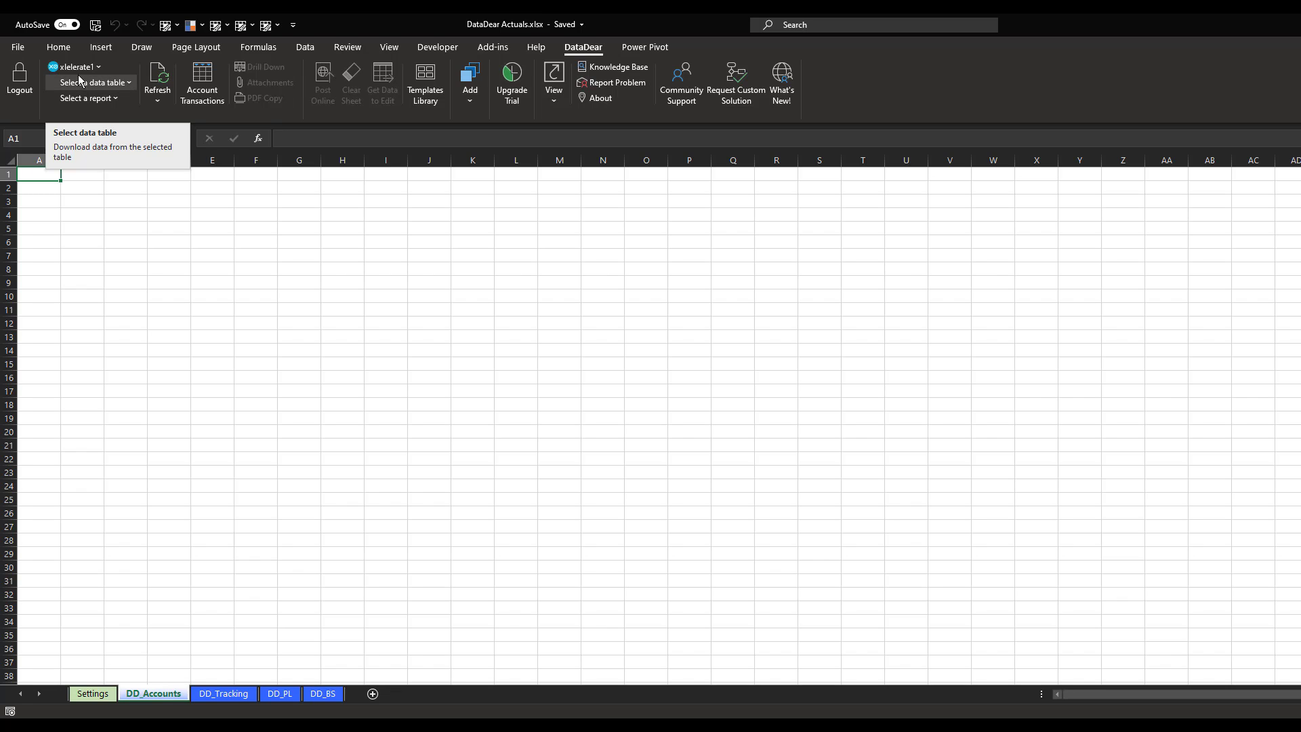
{"action": "left_click", "coordinate": [128, 83]}
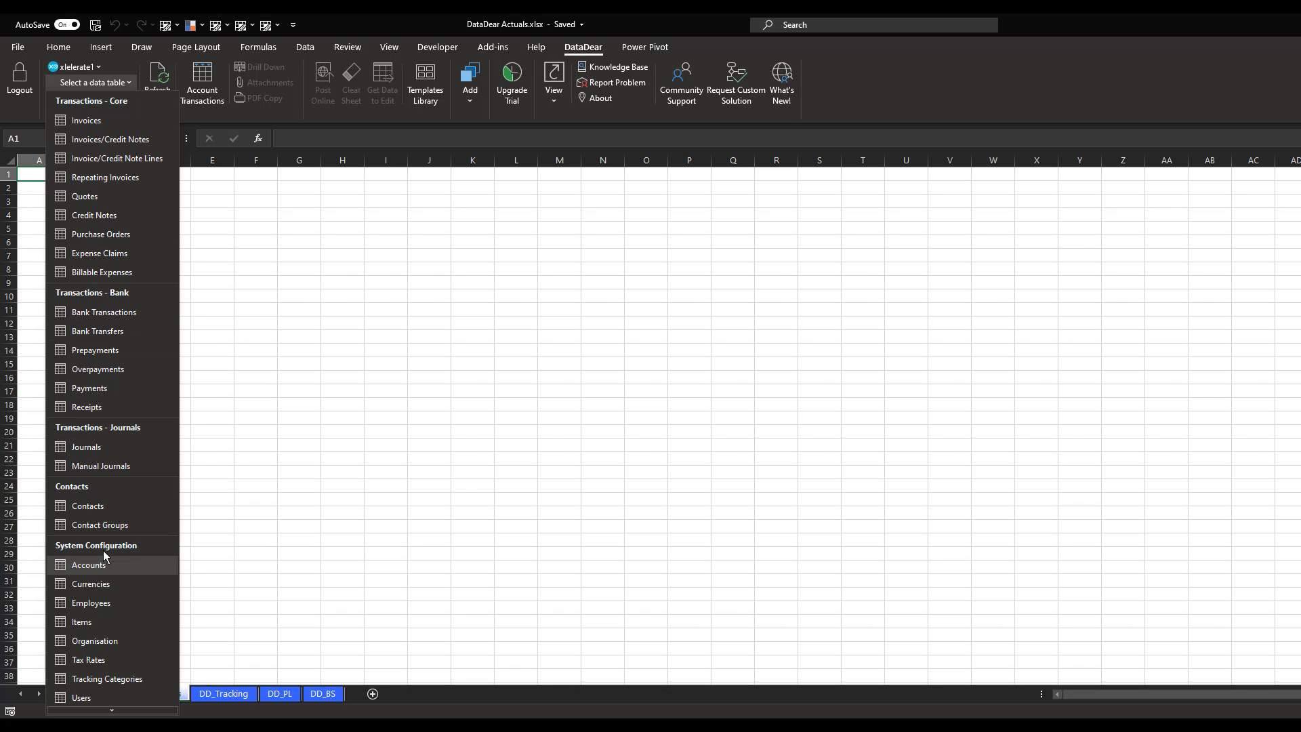
{"action": "left_click", "coordinate": [79, 568]}
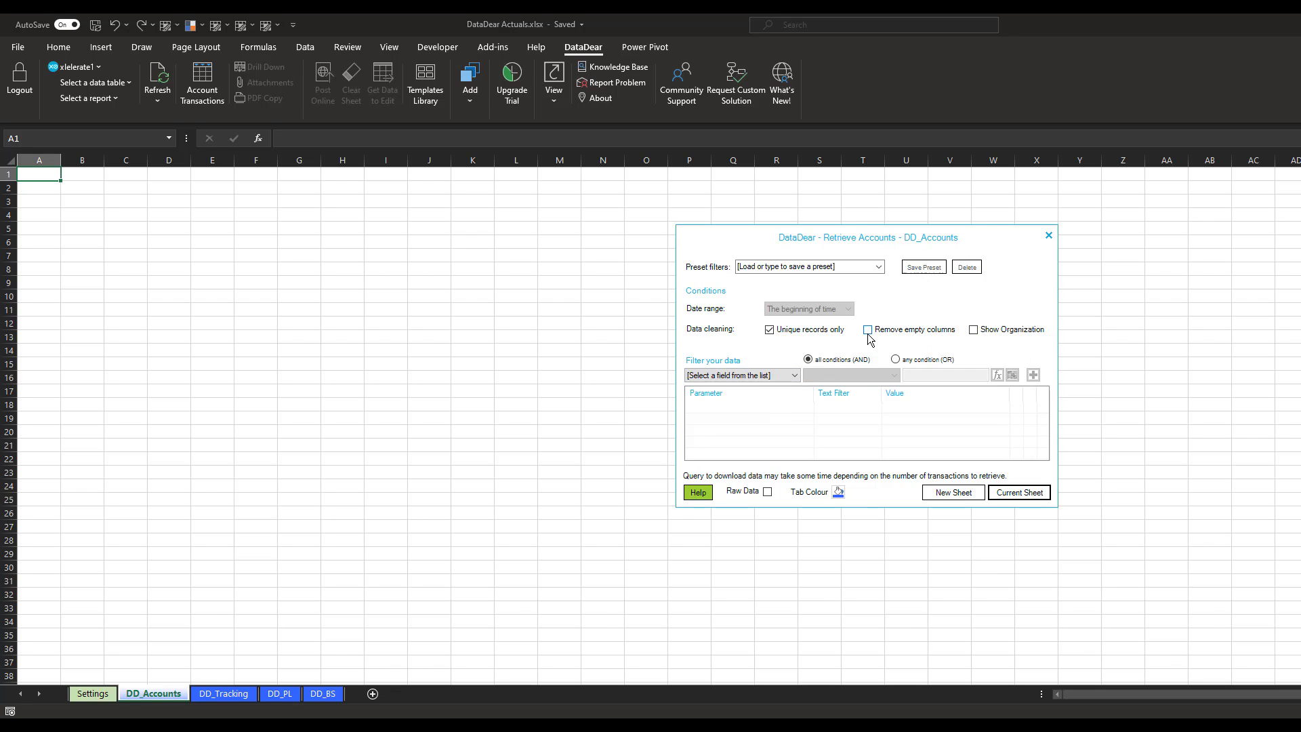
{"action": "left_click", "coordinate": [1003, 494]}
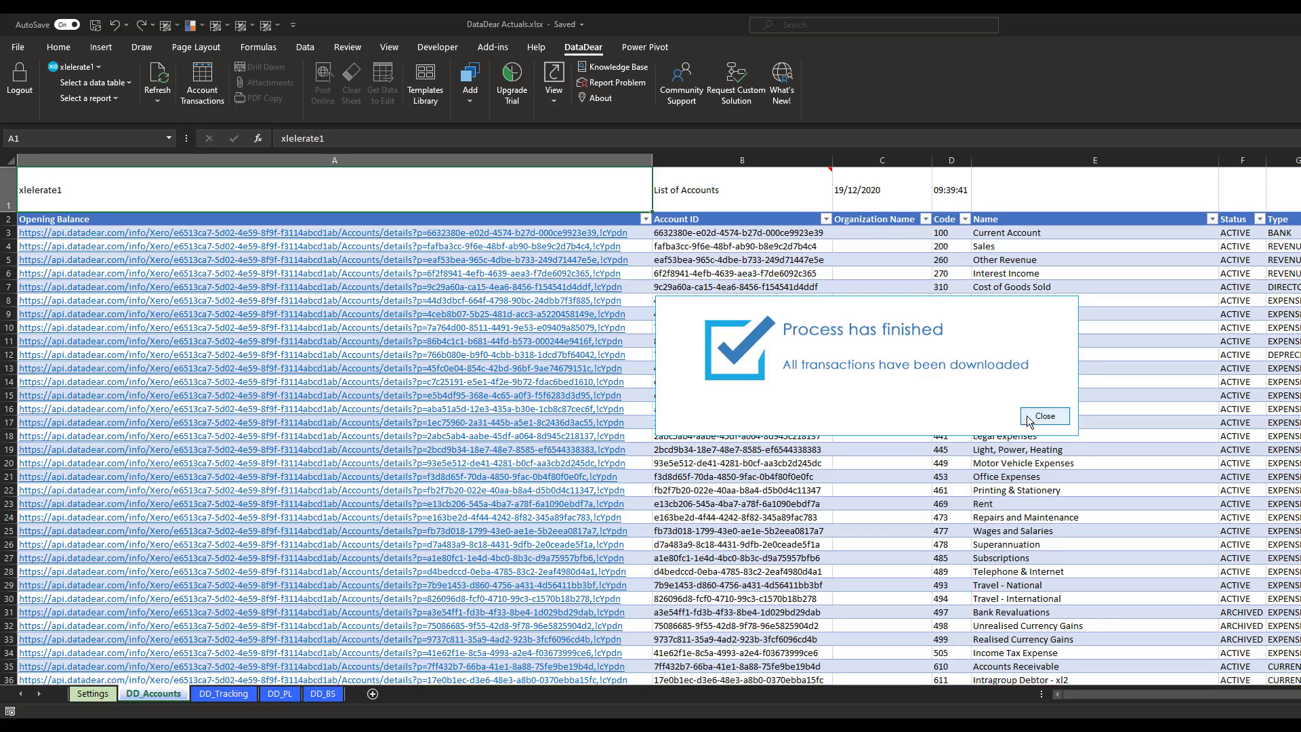
{"action": "left_click", "coordinate": [1043, 416]}
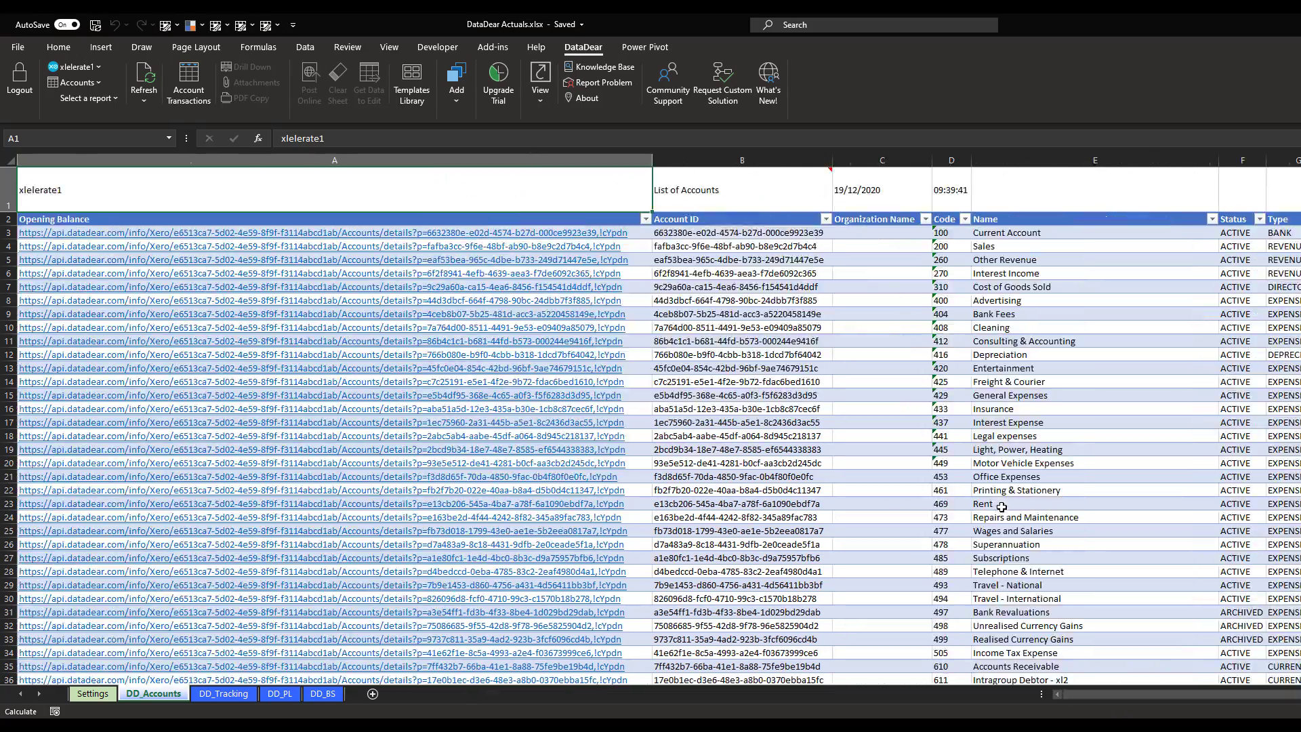
{"action": "scroll", "coordinate": [1001, 507], "scroll_direction": "down", "scroll_amount": 15}
{"action": "scroll", "coordinate": [1001, 506], "scroll_direction": "up", "scroll_amount": 15}
{"action": "mouse_move", "coordinate": [1091, 698]}
{"action": "left_mouse_down"}
{"action": "mouse_move", "coordinate": [1295, 698]}
{"action": "mouse_move", "coordinate": [1069, 702]}
{"action": "left_mouse_up"}
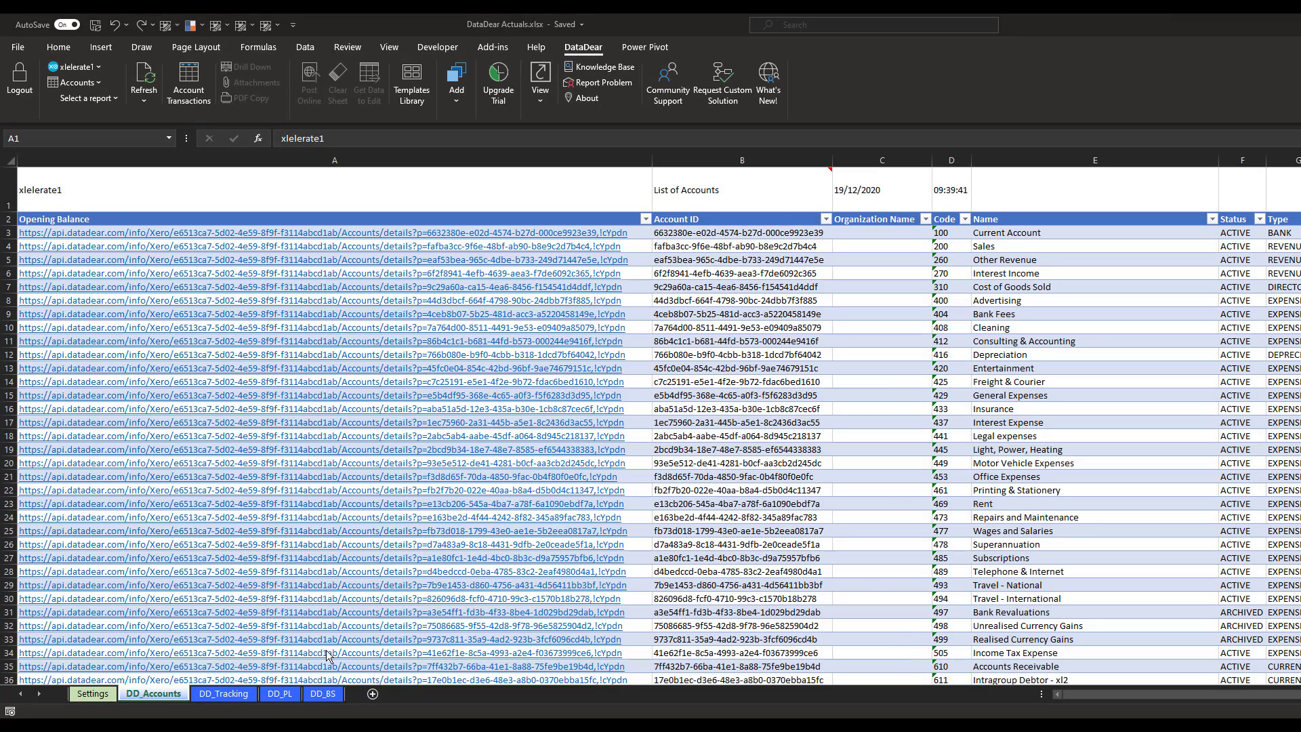
On the DD_Tracking sheet, download the xlelerate1 Tracking Categories data table into the current sheet without removing empty columns.
{"action": "left_click", "coordinate": [214, 694]}
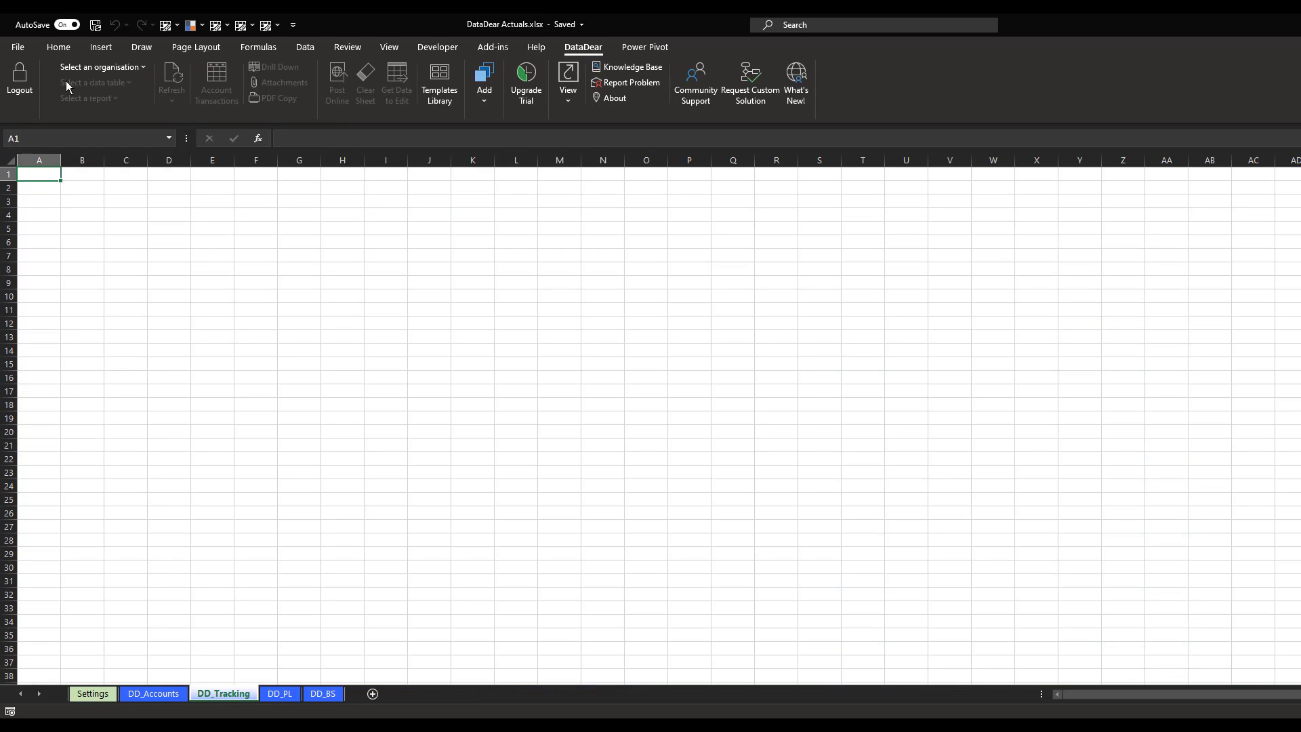
{"action": "left_click", "coordinate": [137, 69]}
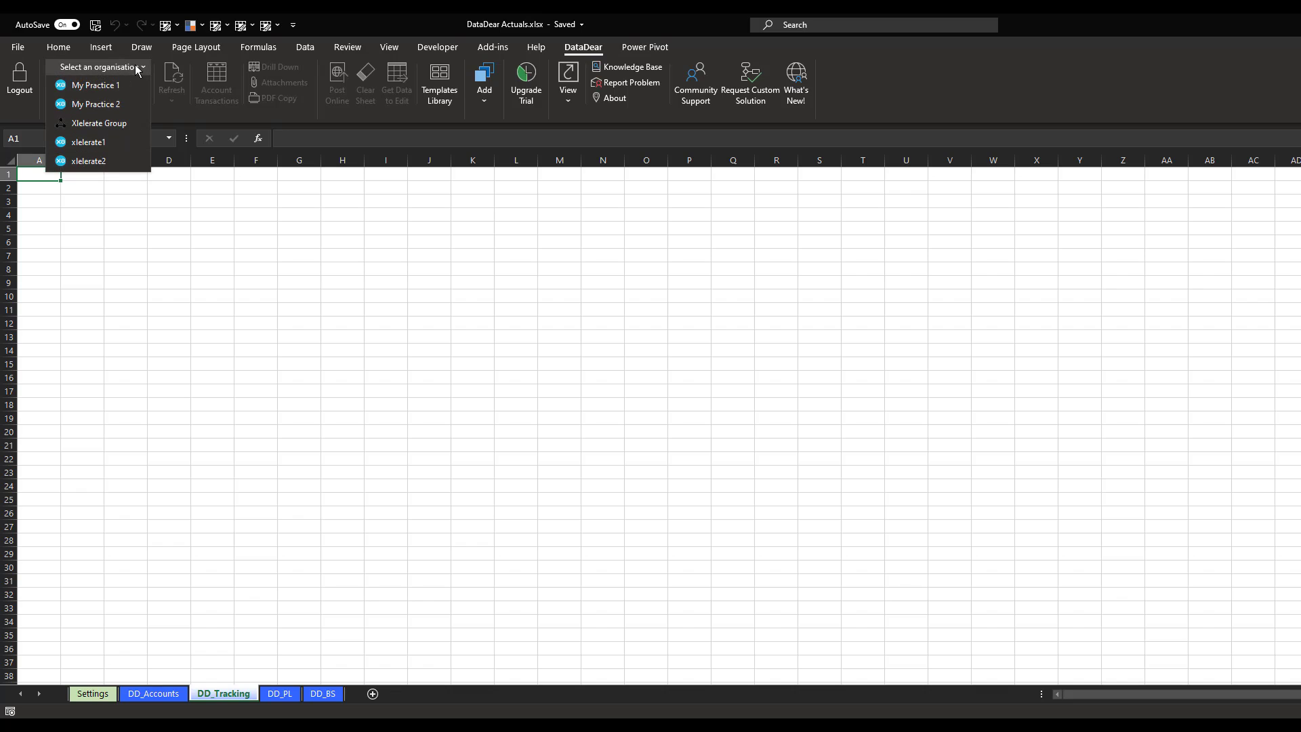
{"action": "left_click", "coordinate": [132, 141]}
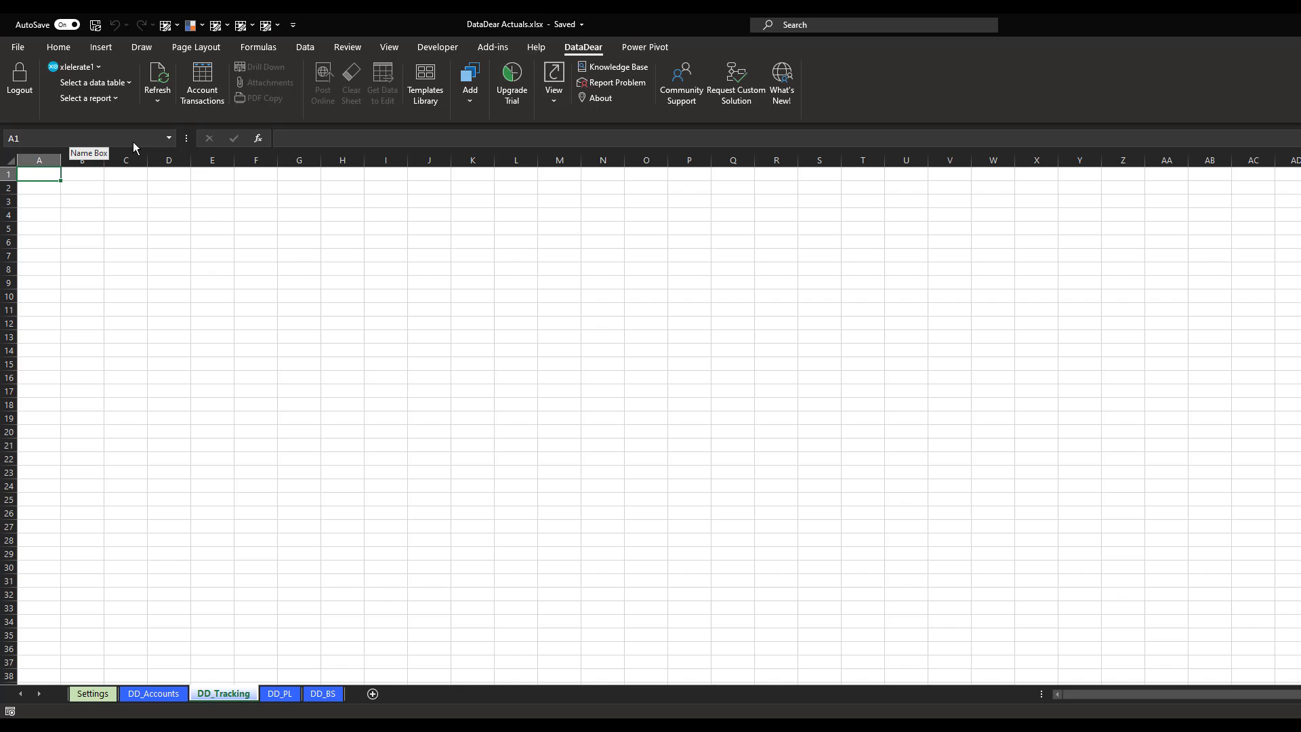
{"action": "left_click", "coordinate": [124, 84]}
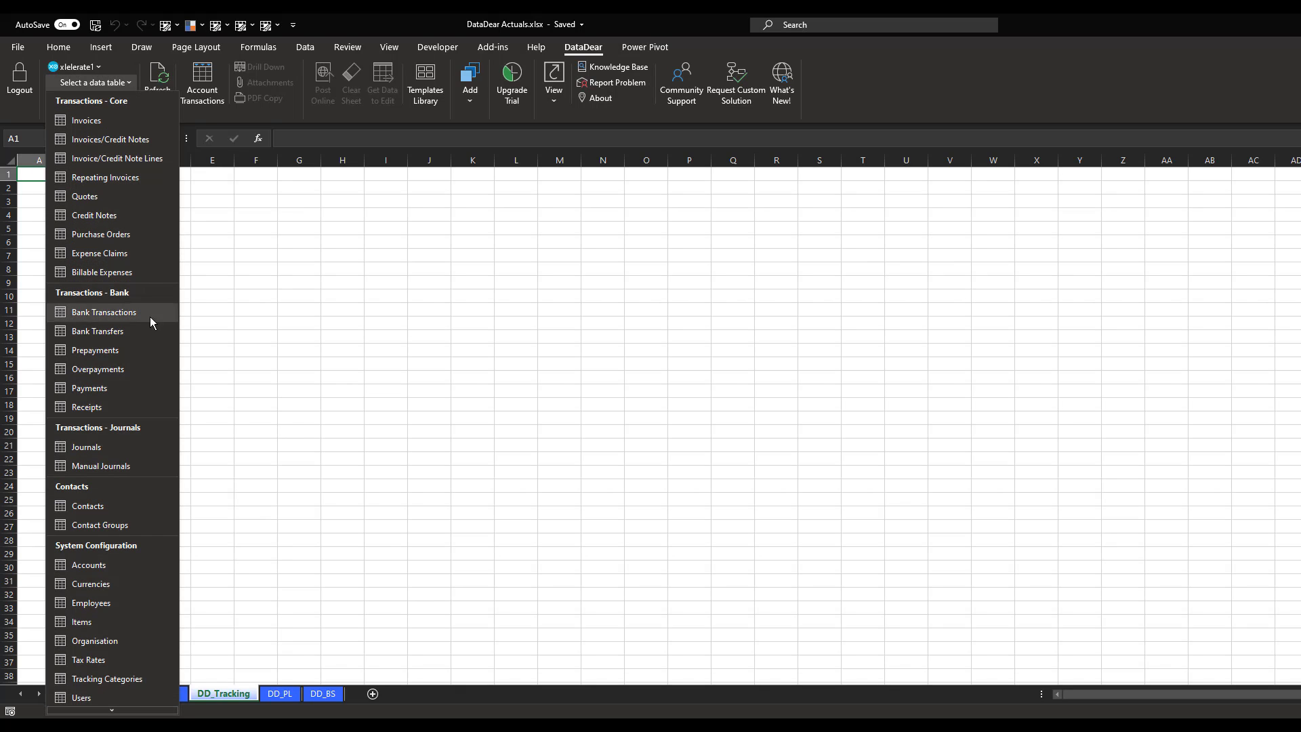
{"action": "left_click", "coordinate": [139, 679]}
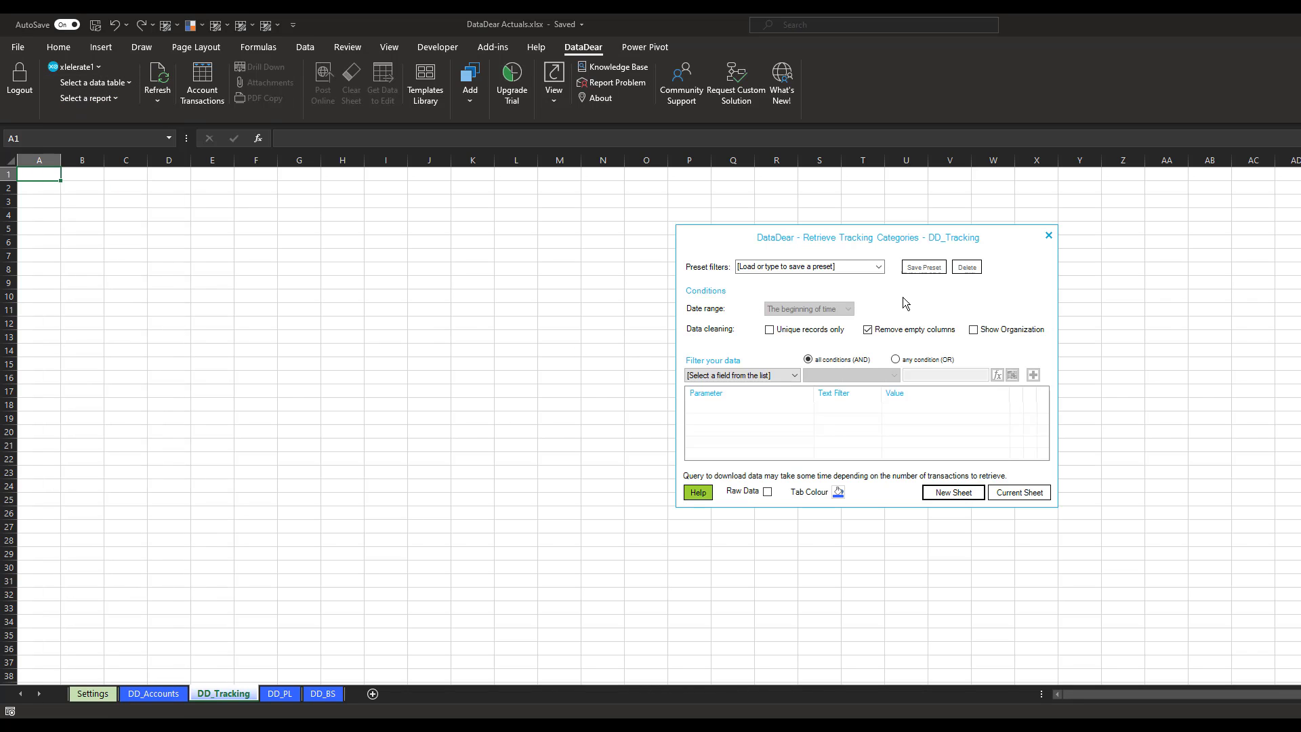
{"action": "left_click", "coordinate": [867, 330]}
{"action": "left_click", "coordinate": [1020, 492]}
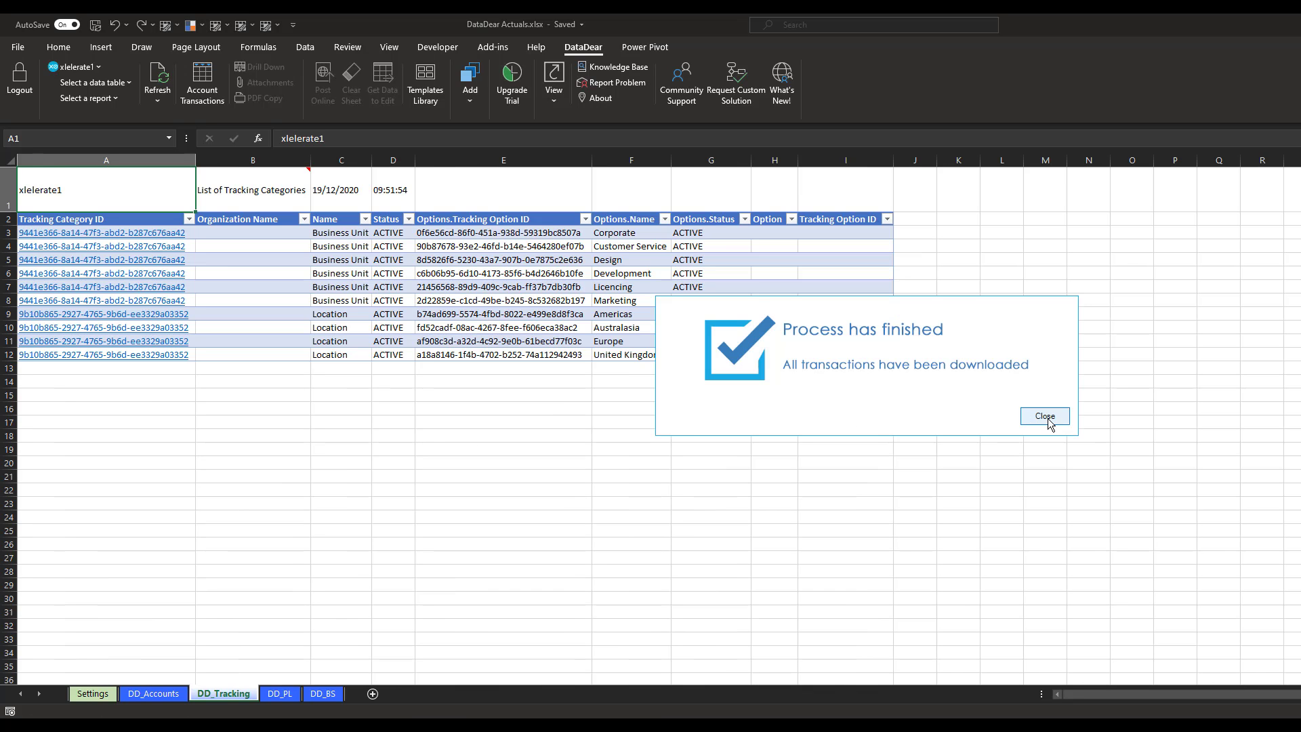
{"action": "left_click", "coordinate": [1046, 416]}
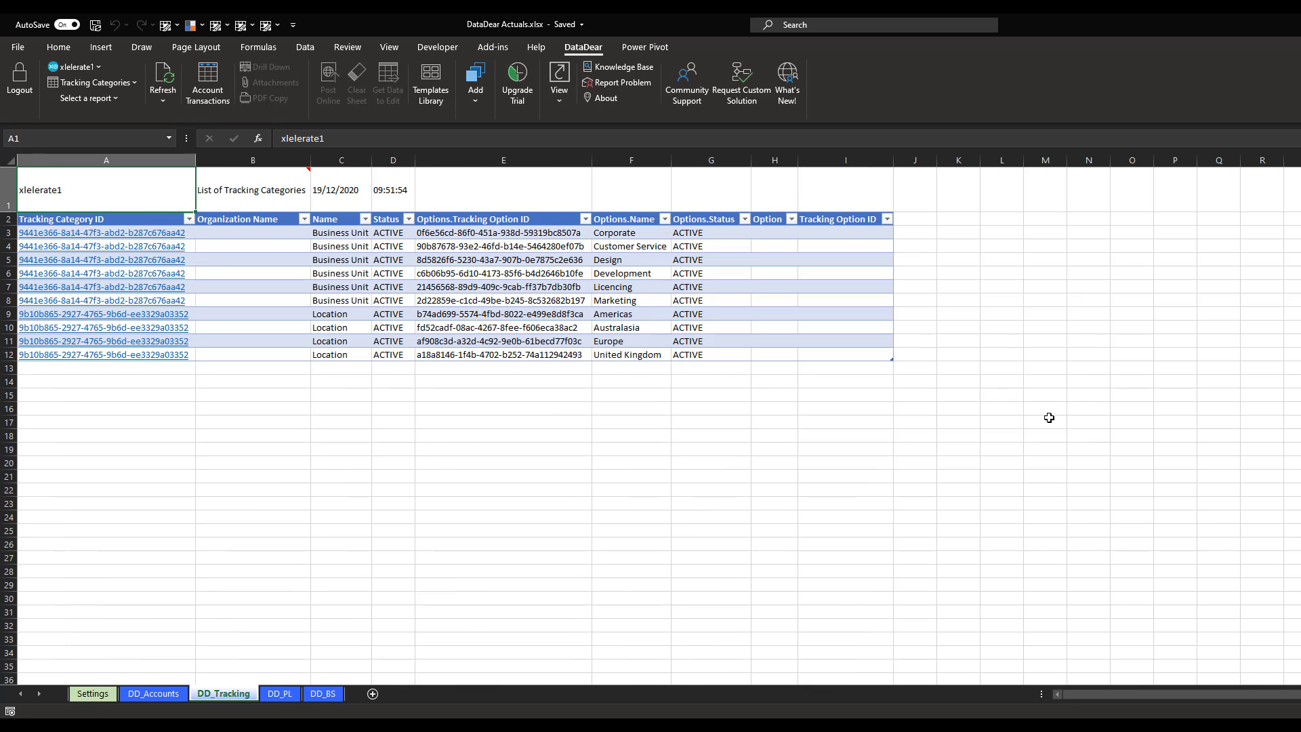
On the DD_PL sheet, select the xlelerate1 organisation and open the Profit and Loss - Multiple Periods (new) report.
{"action": "key", "text": "ctrl+Page_Down"}
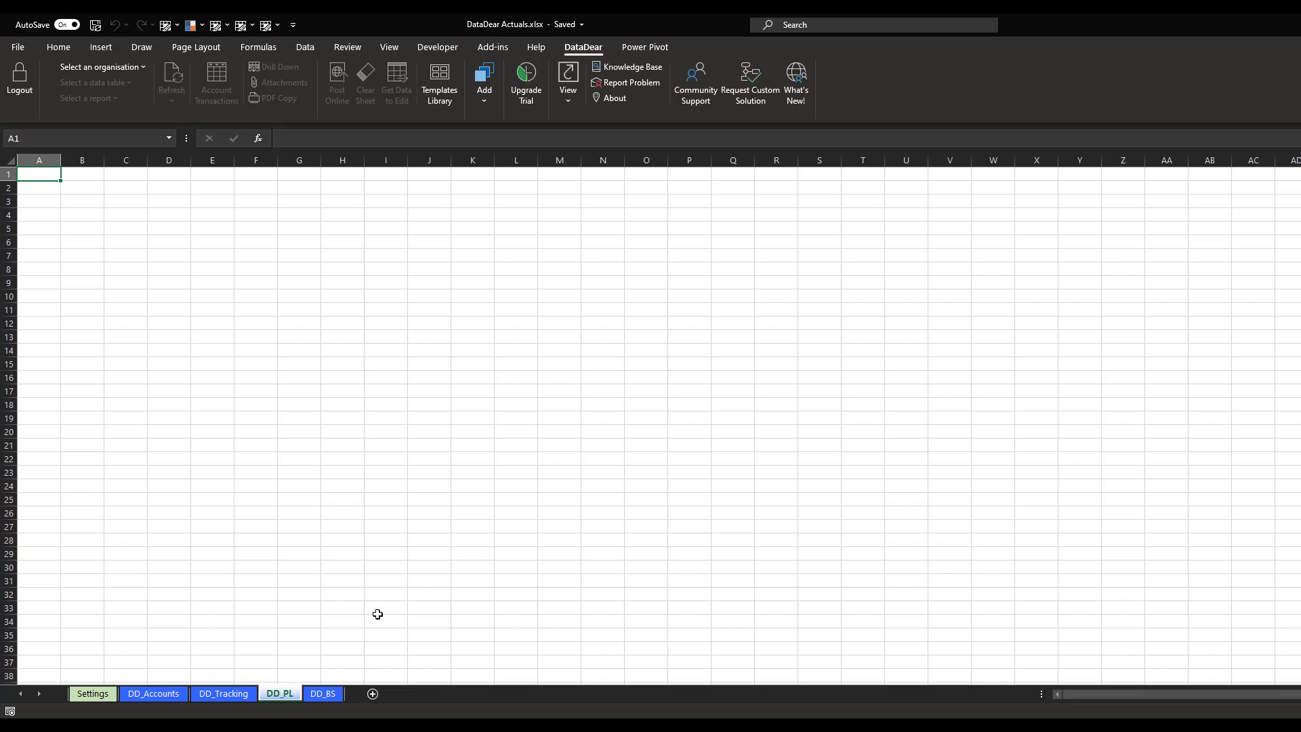
{"action": "left_click", "coordinate": [120, 67]}
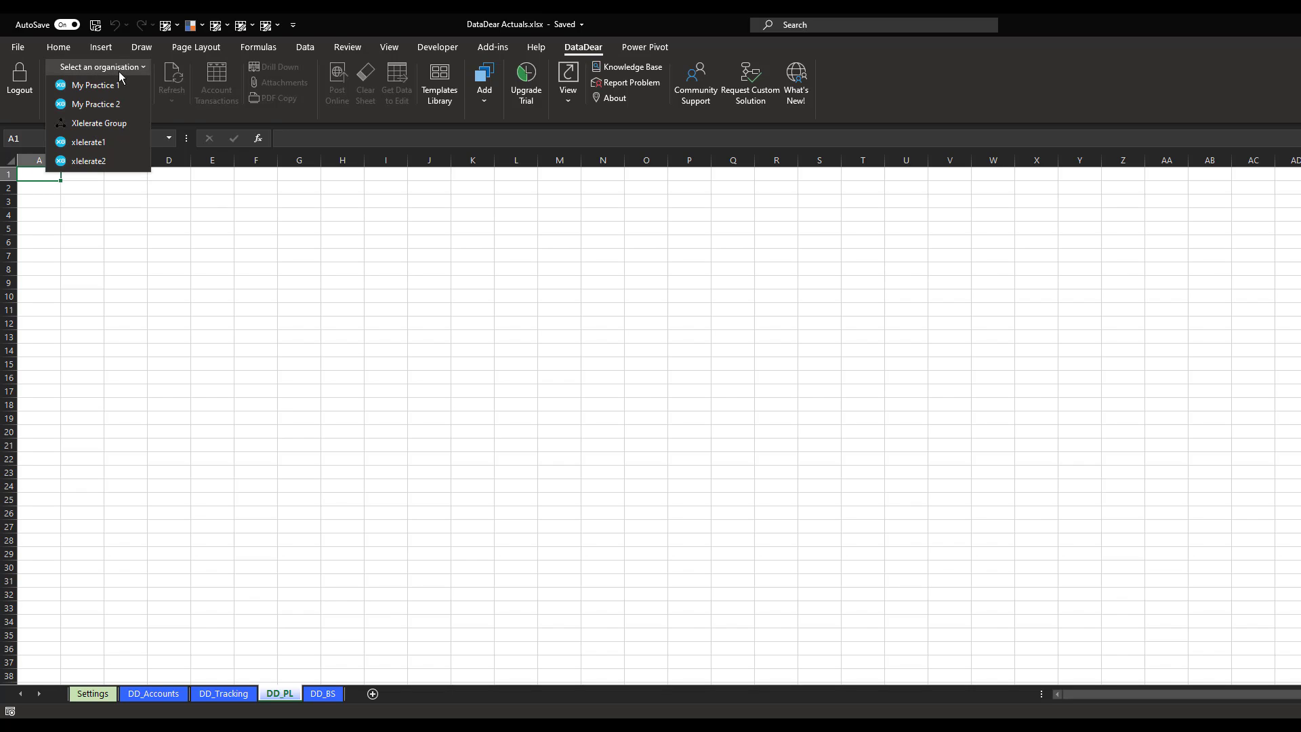
{"action": "left_click", "coordinate": [110, 142]}
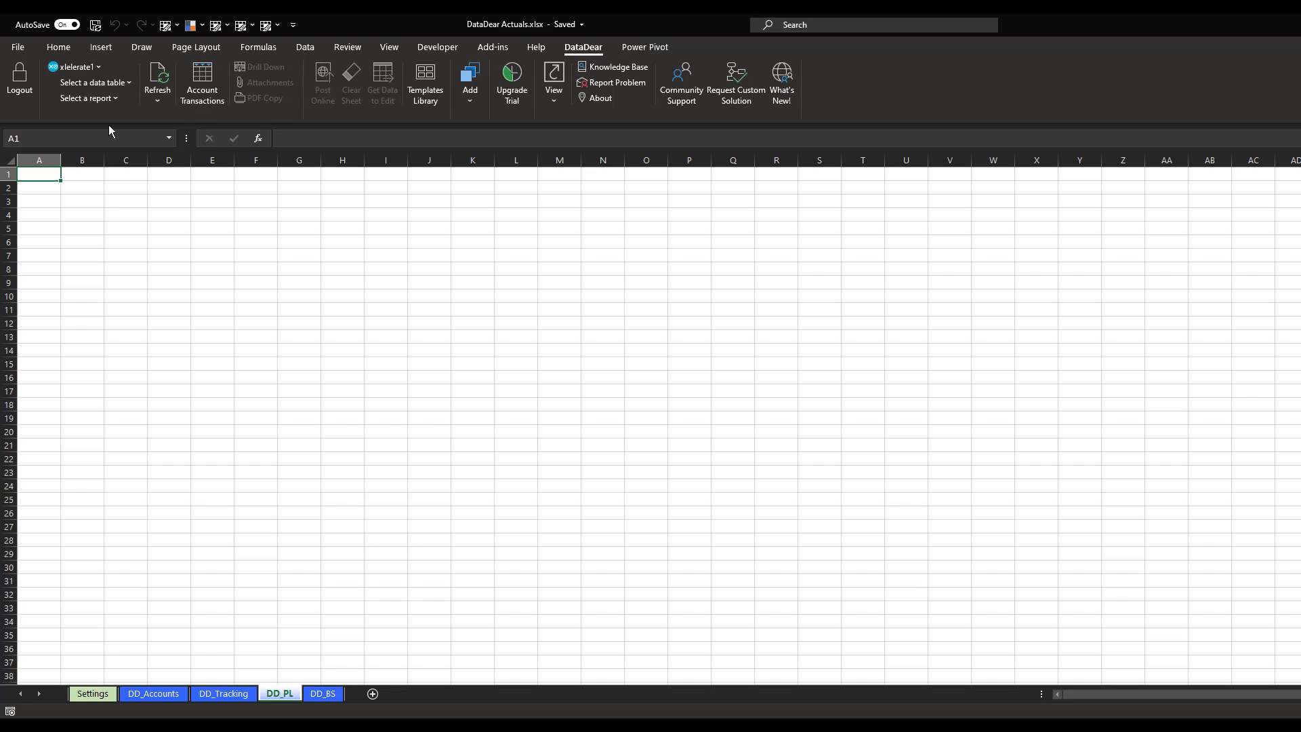
{"action": "left_click", "coordinate": [116, 99]}
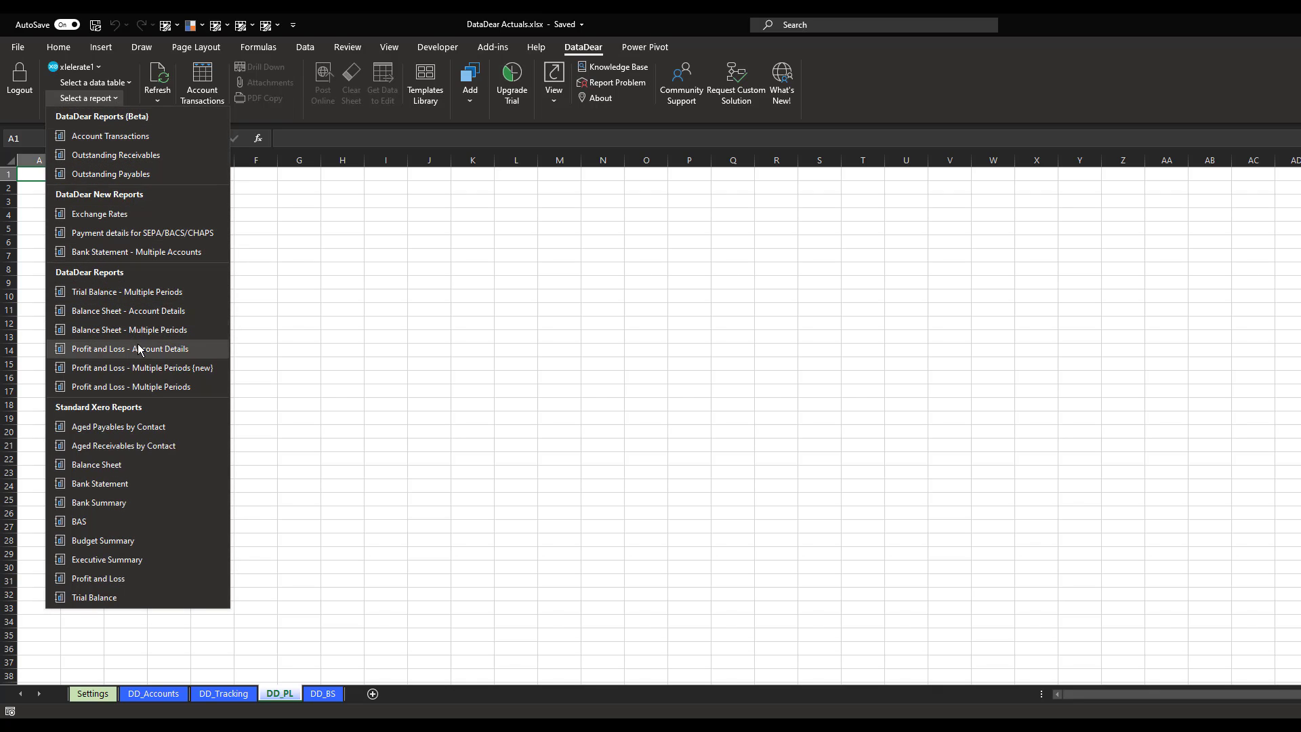
{"action": "left_click", "coordinate": [217, 367]}
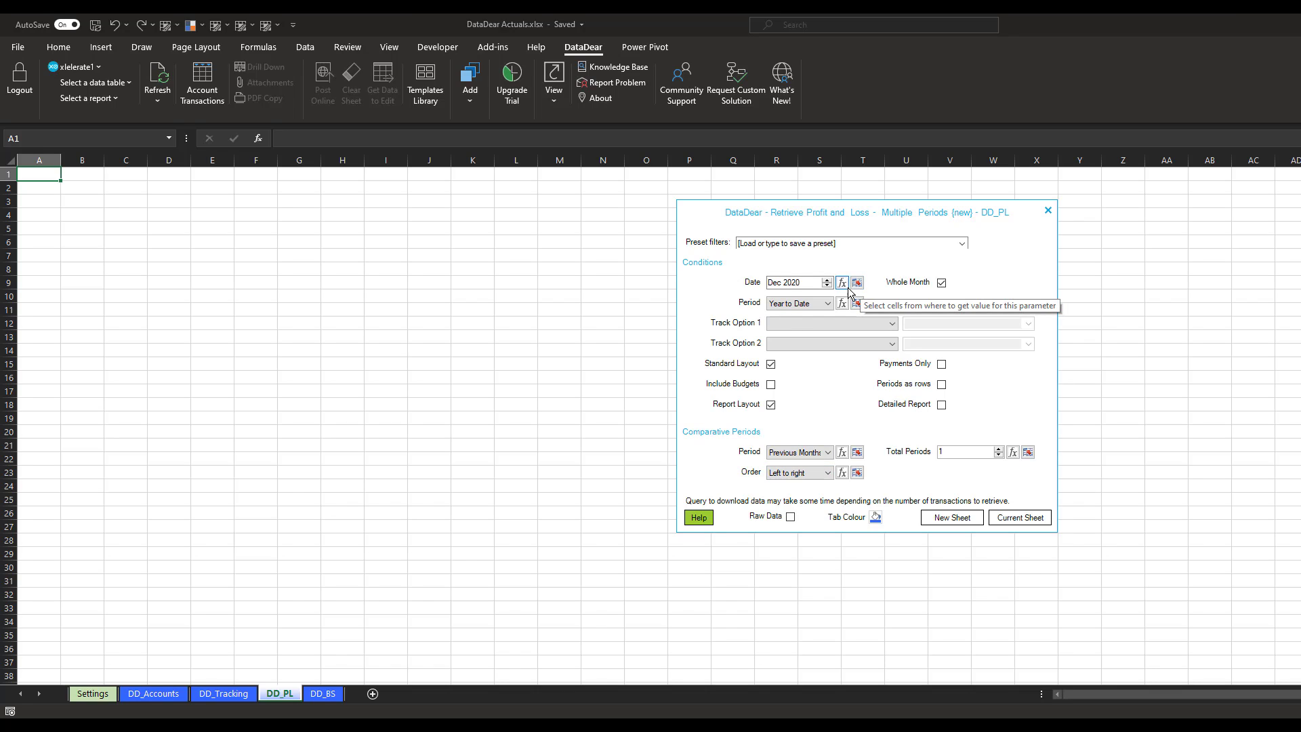
Set the report date to Nov 2020 and look through the available options for the period and the comparative period.
{"action": "left_click", "coordinate": [827, 280]}
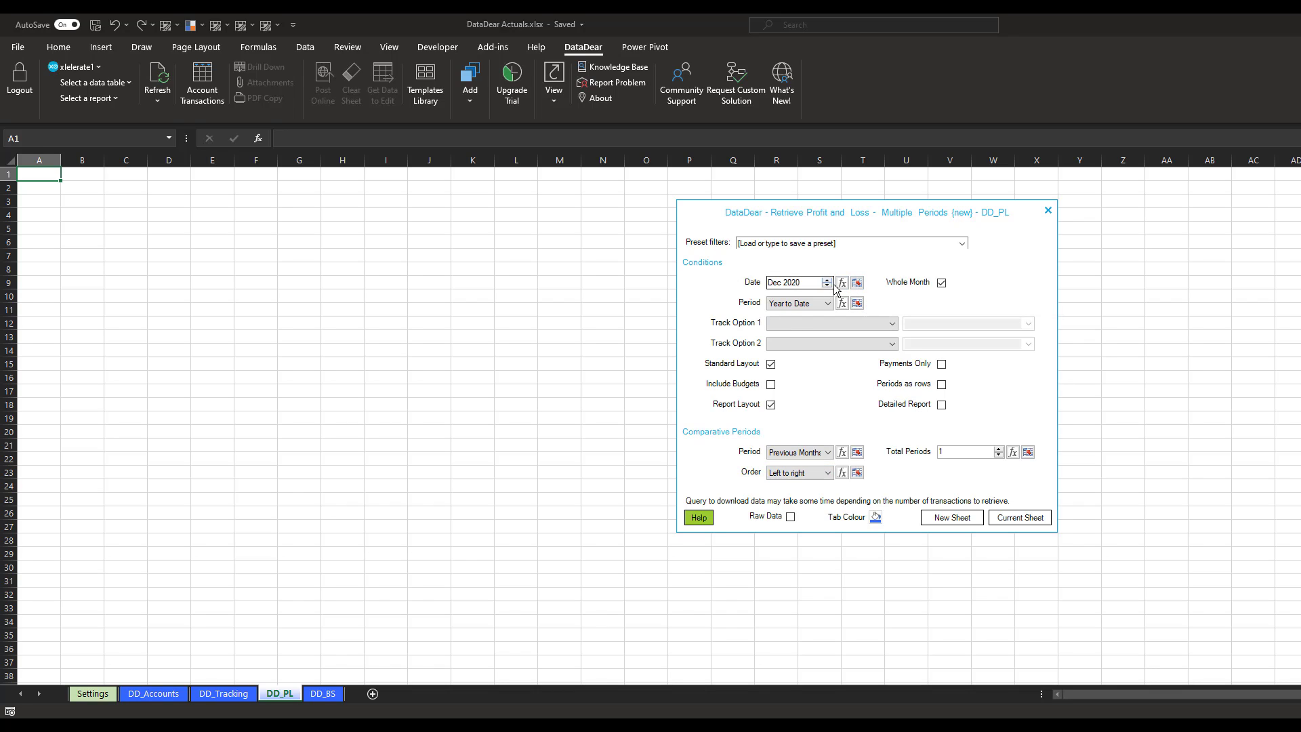
{"action": "left_click", "coordinate": [826, 285]}
{"action": "left_click", "coordinate": [827, 285]}
{"action": "left_click", "coordinate": [827, 303]}
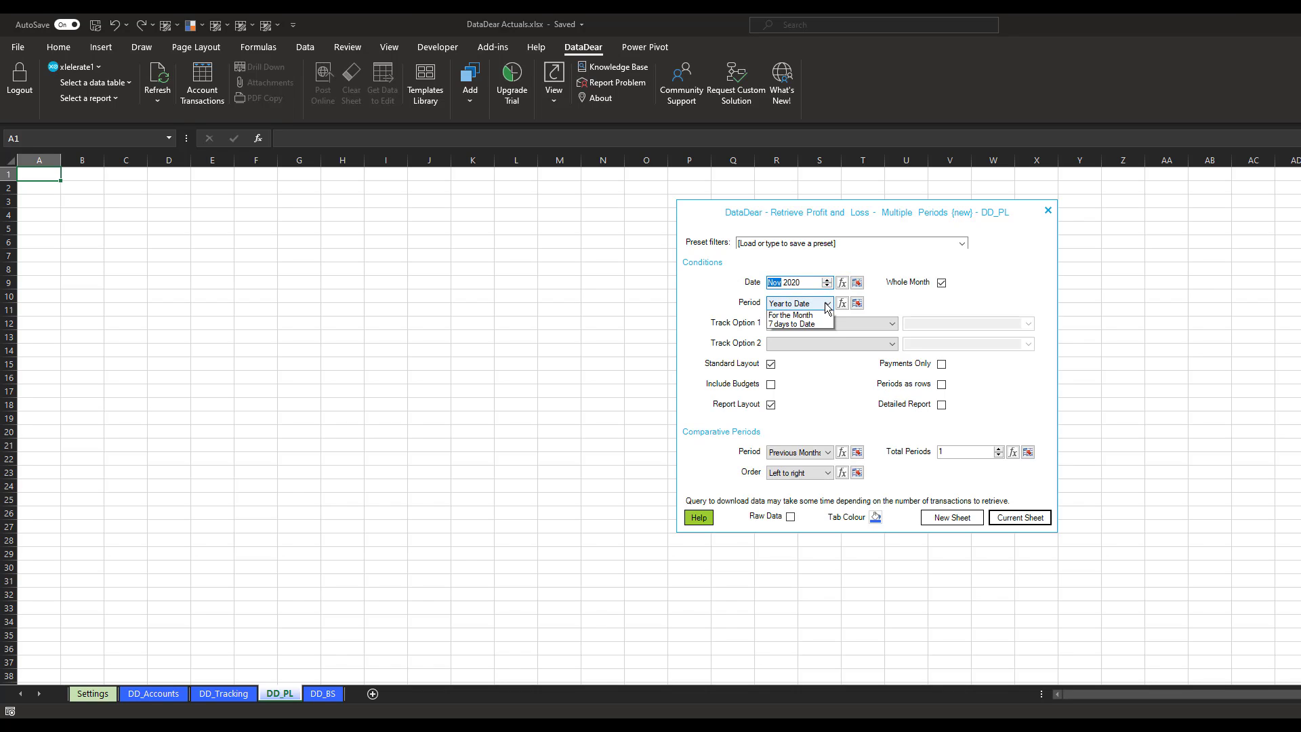
{"action": "left_click", "coordinate": [818, 452]}
{"action": "left_click", "coordinate": [818, 452]}
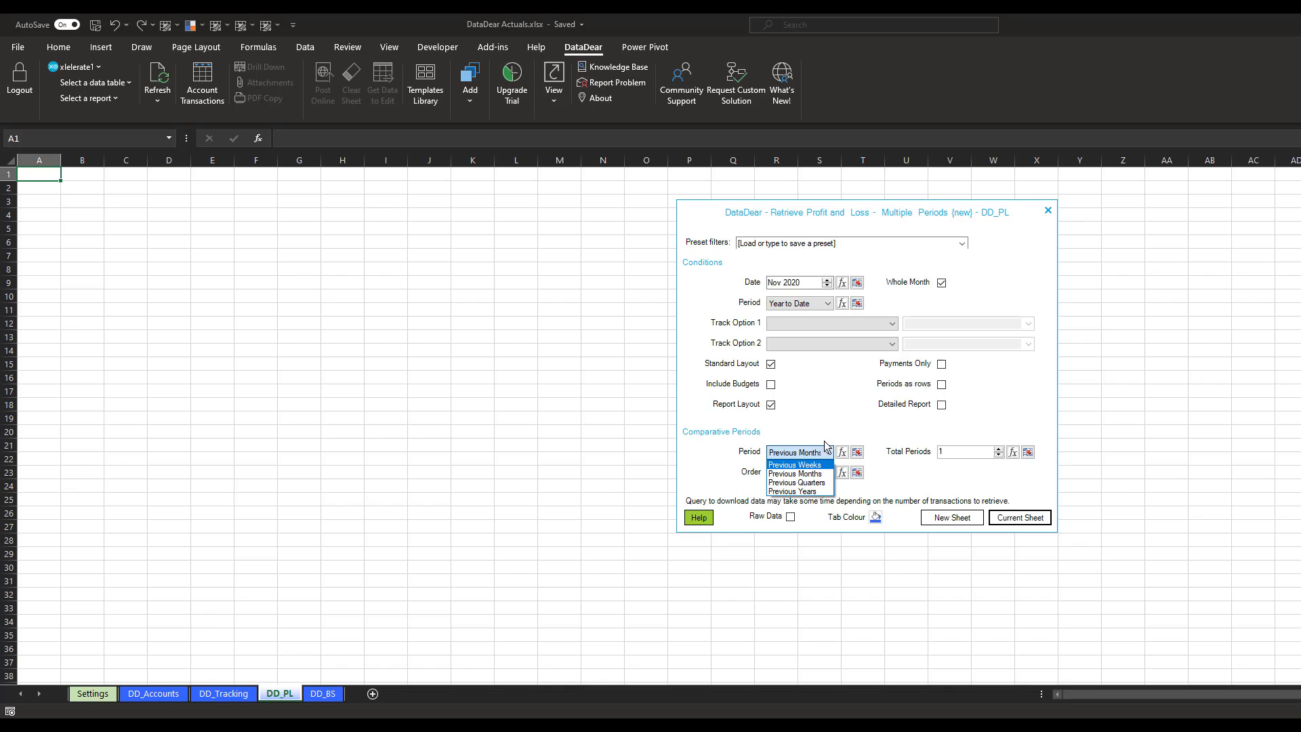
{"action": "left_click", "coordinate": [876, 298]}
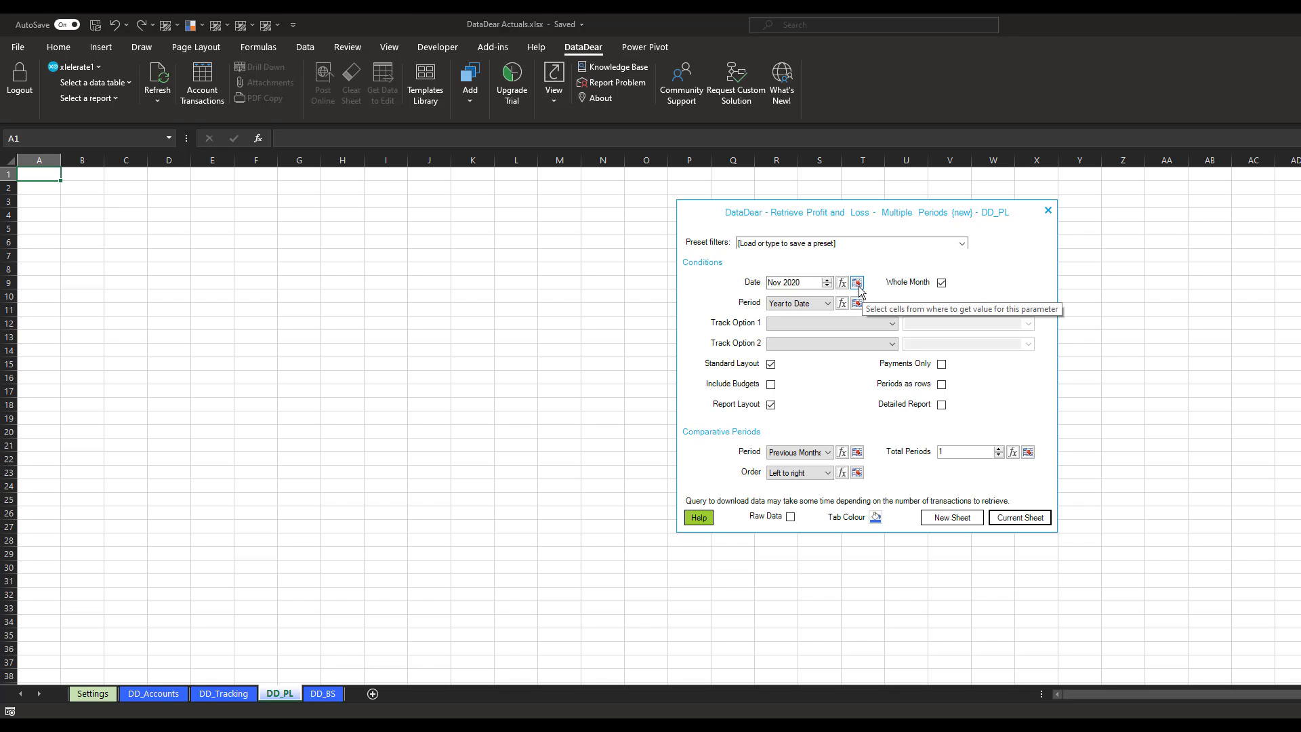
Link the report date to the Report Date cell on the Settings sheet with =TEXT(Settings!$I$21,"mmm yy").
{"action": "left_click", "coordinate": [858, 284]}
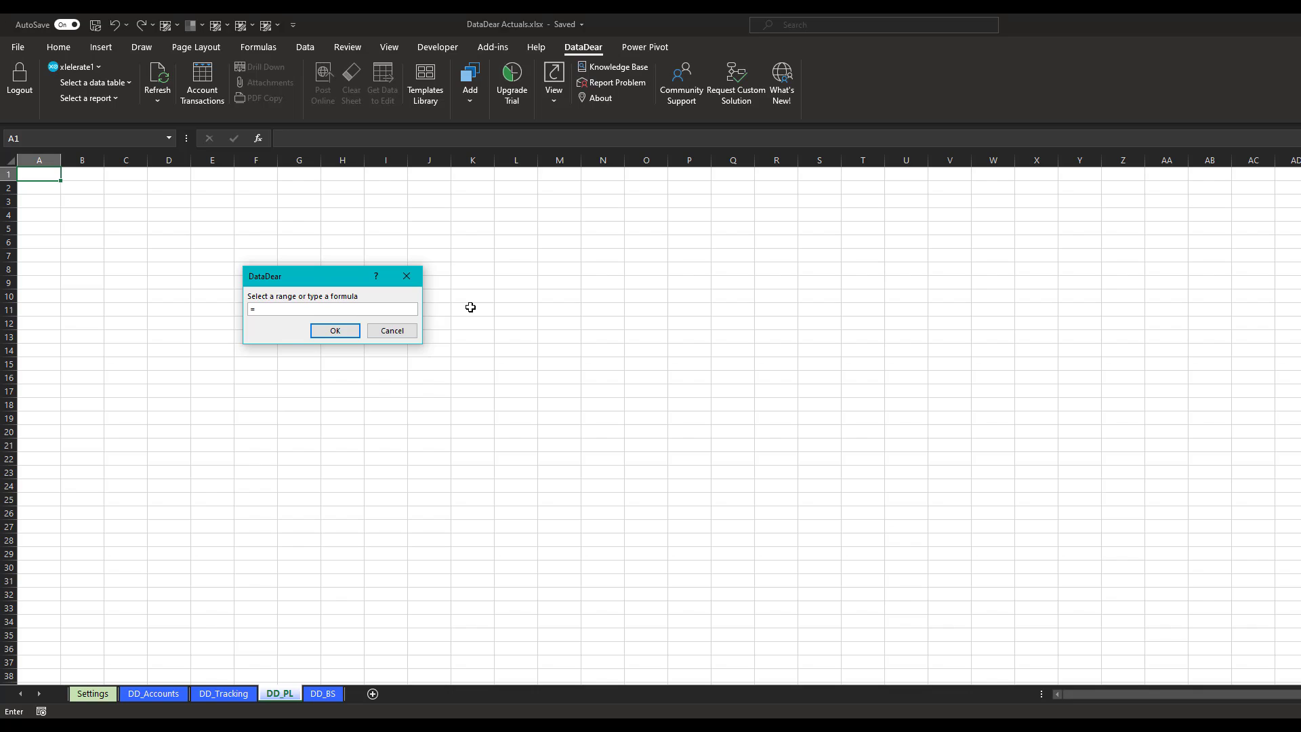
{"action": "type", "text": "=TEXT("}
{"action": "left_click", "coordinate": [92, 694]}
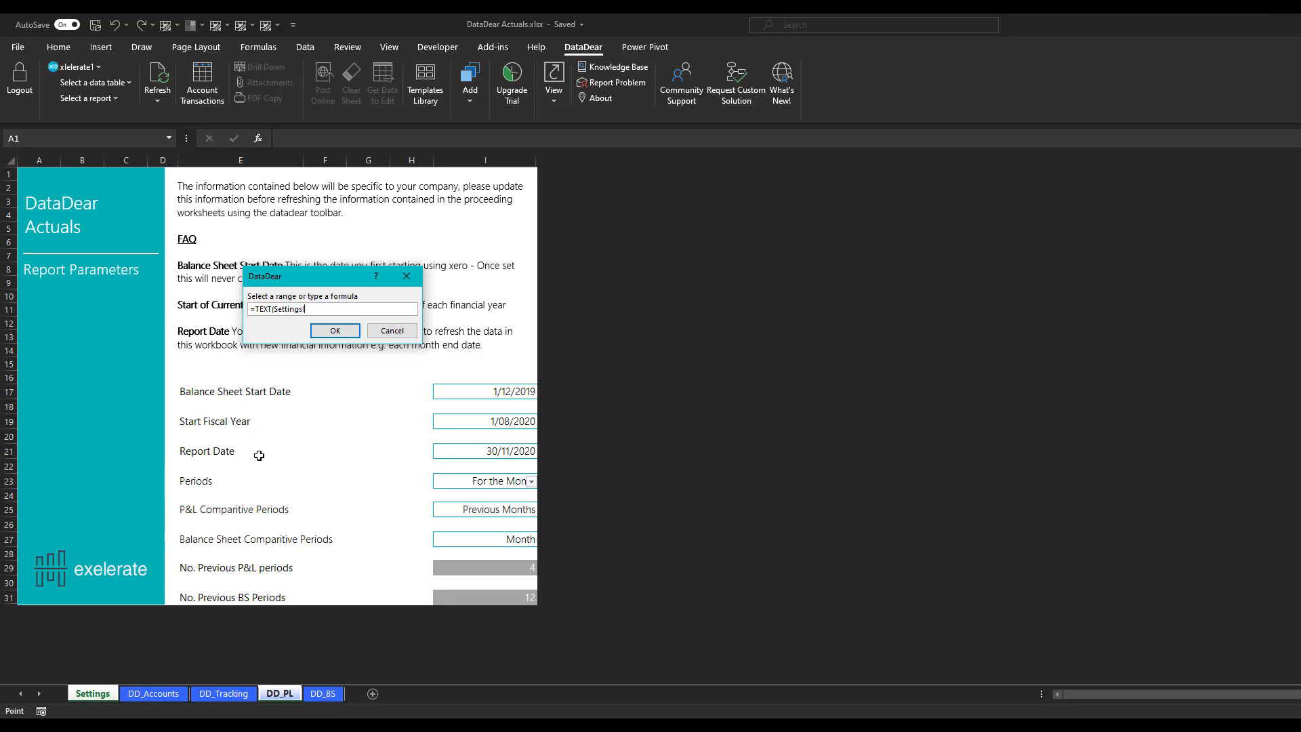
{"action": "left_click", "coordinate": [498, 451]}
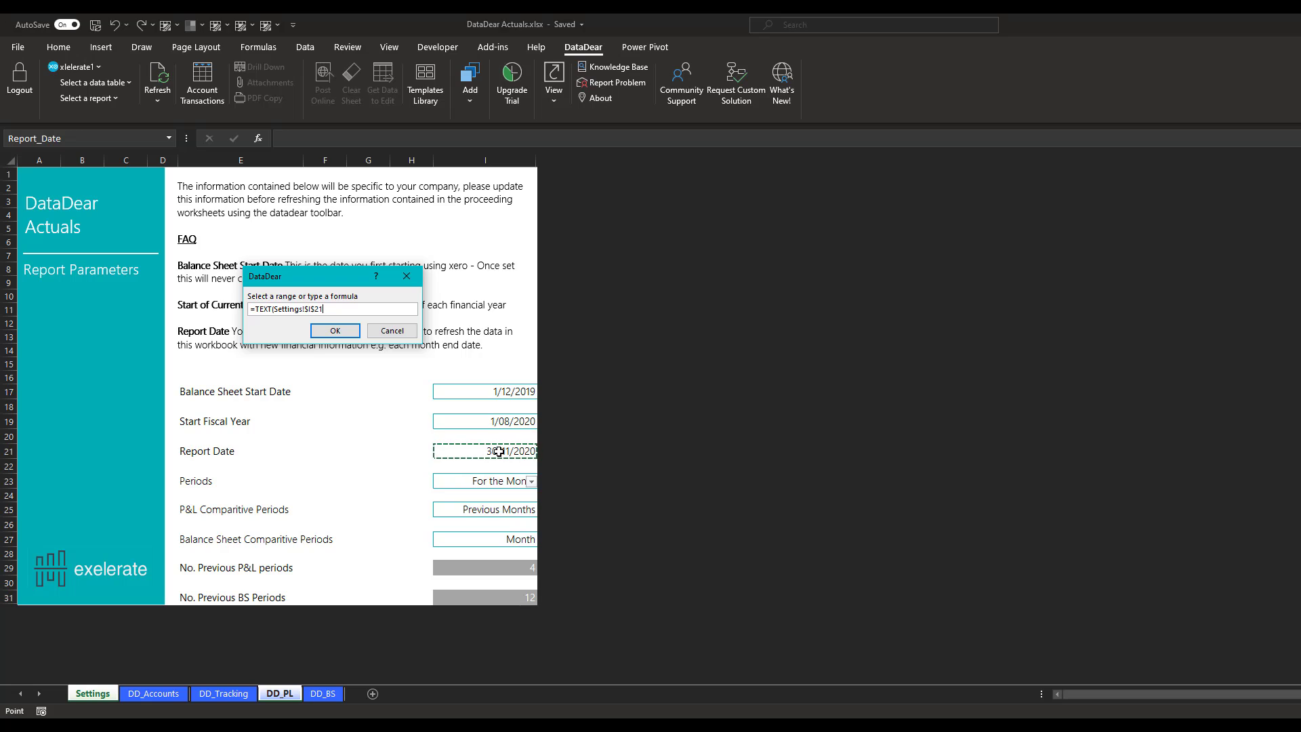
{"action": "type", "text": ",\"mmm yy"}
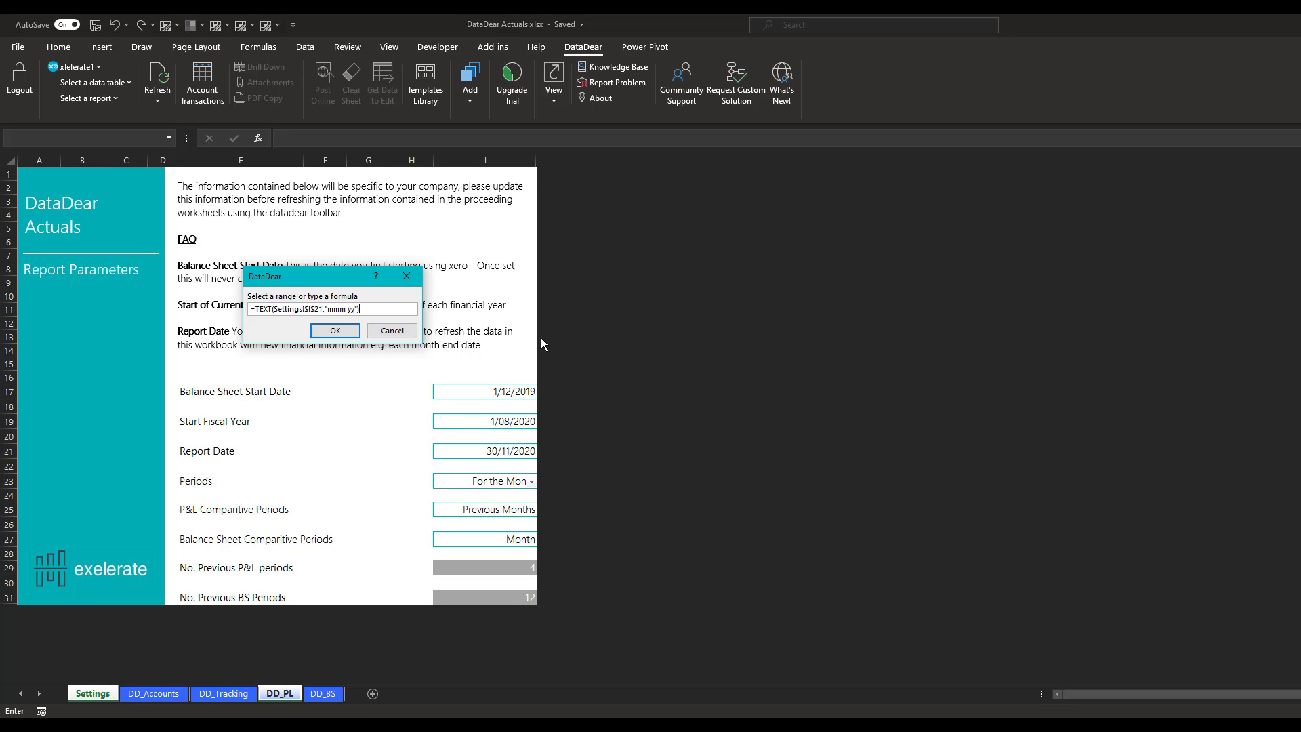
{"action": "left_click", "coordinate": [335, 331]}
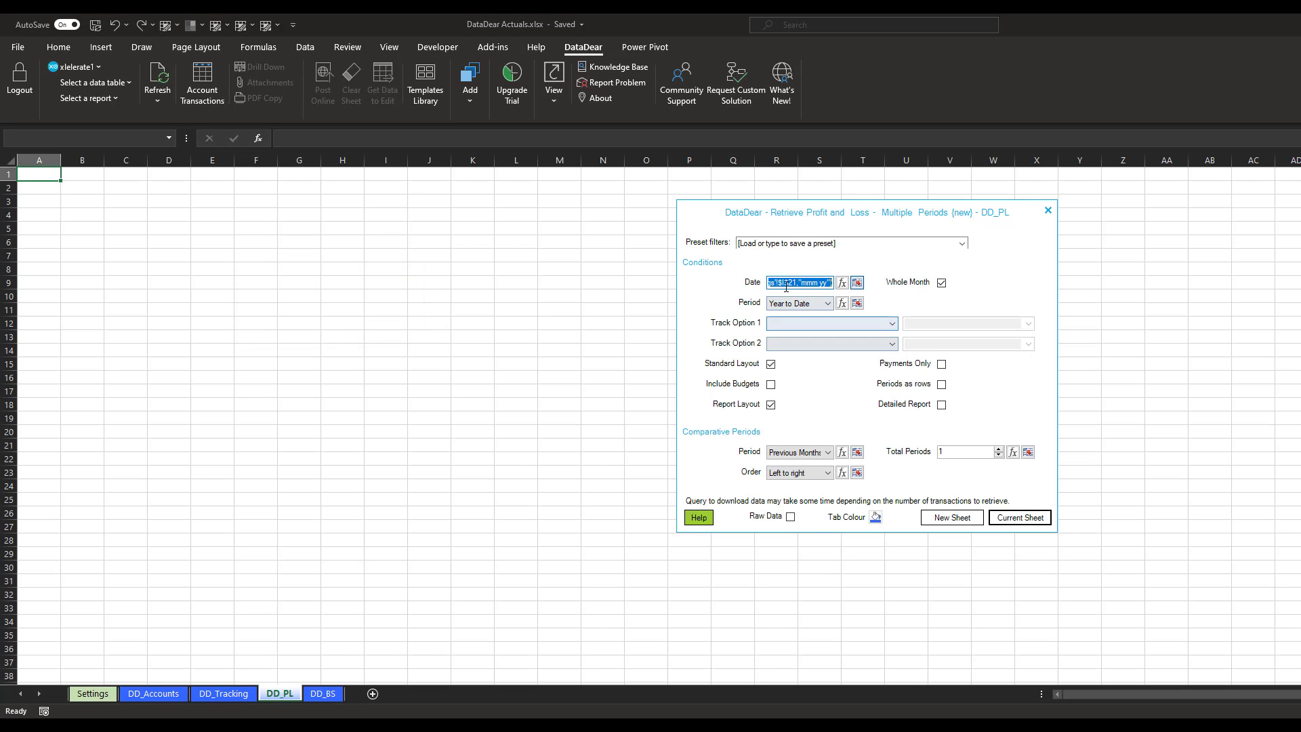
{"action": "left_click_drag", "start_coordinate": [812, 283], "coordinate": [746, 292]}
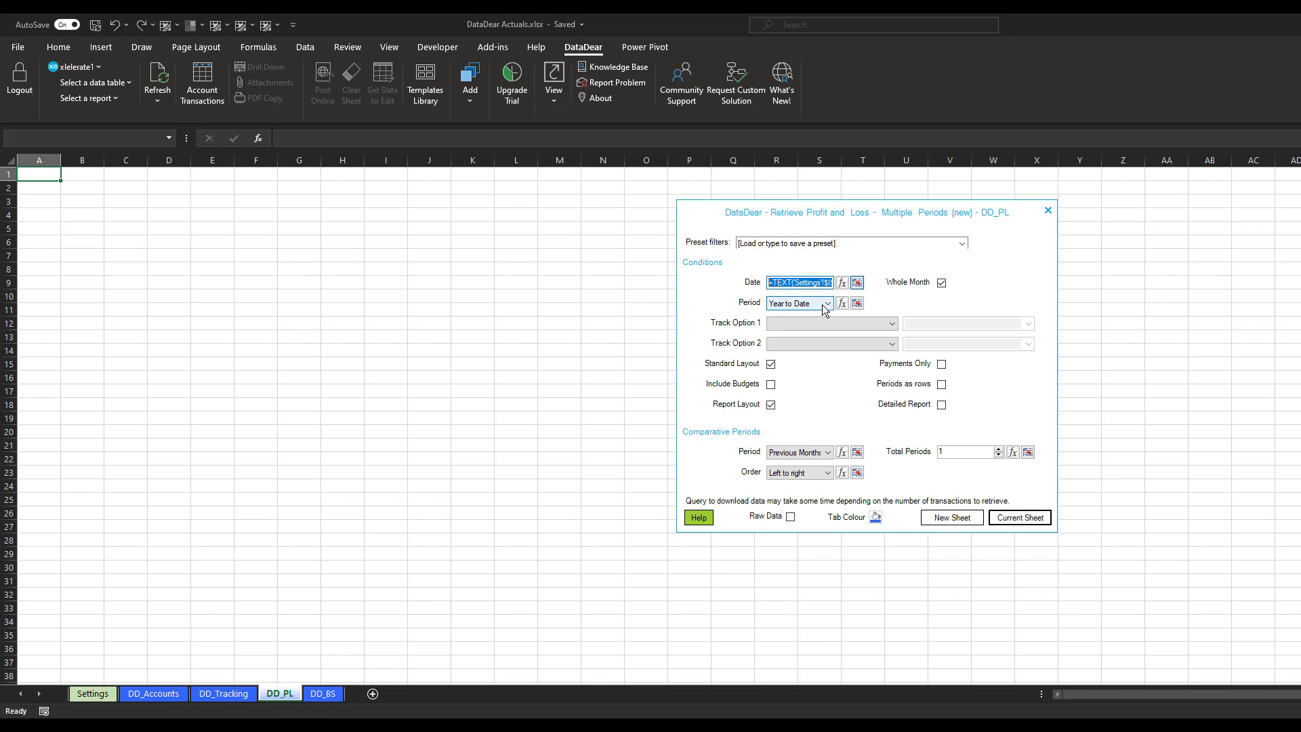
Link the report period to the Periods cell Settings!$I$23, and turn on Periods as rows while keeping Report Layout enabled.
{"action": "left_click", "coordinate": [857, 304]}
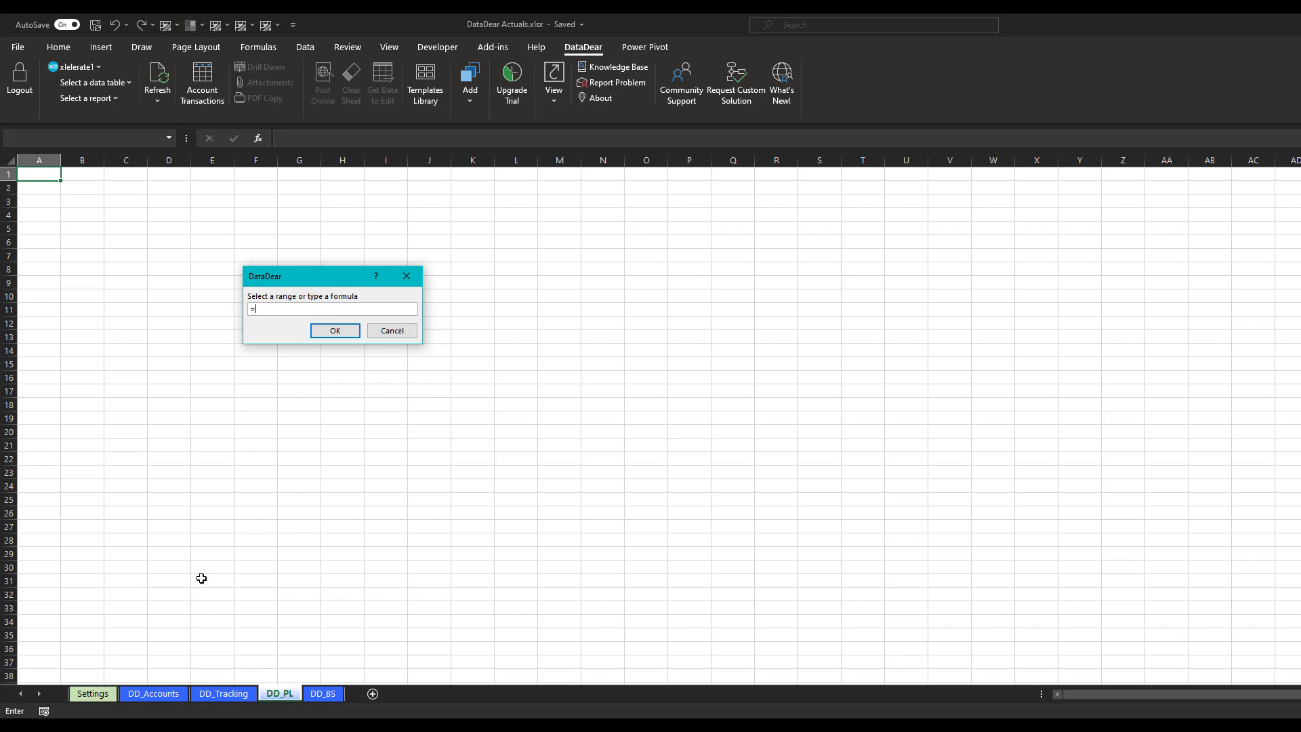
{"action": "left_click", "coordinate": [90, 694]}
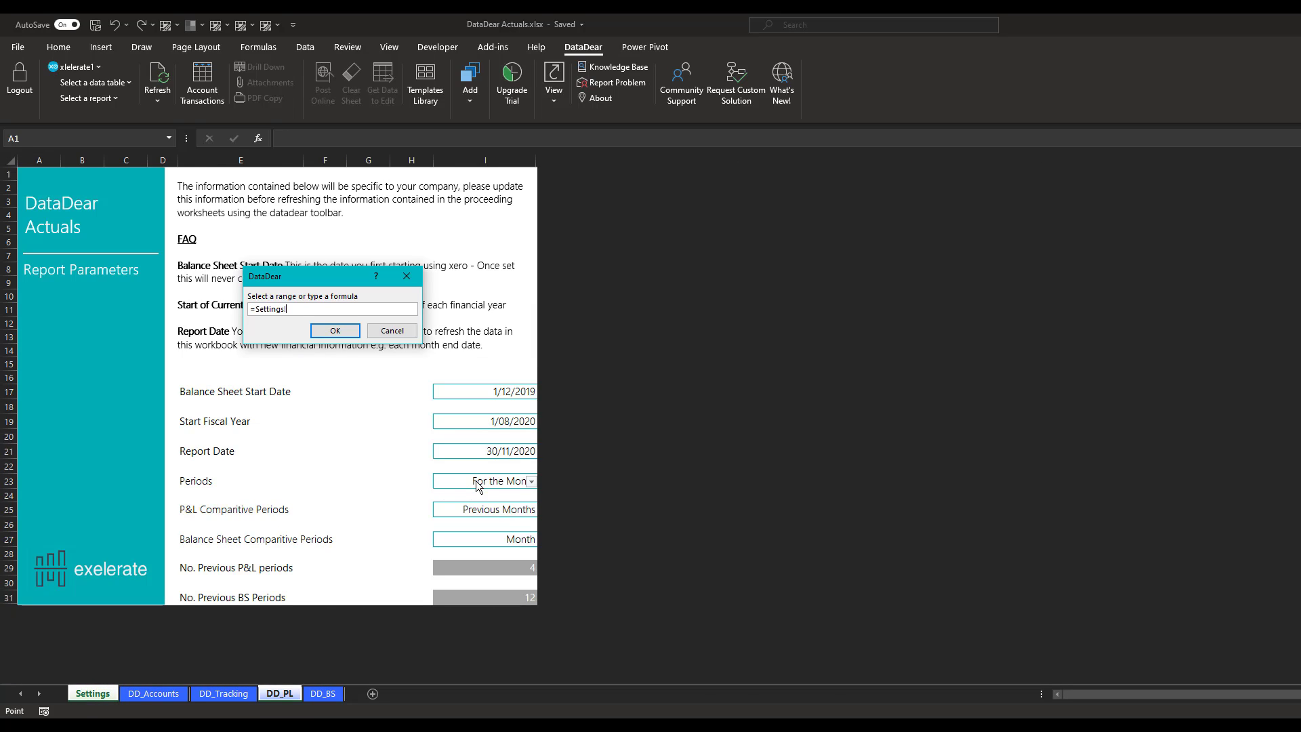
{"action": "left_click", "coordinate": [509, 452]}
{"action": "left_click", "coordinate": [504, 481]}
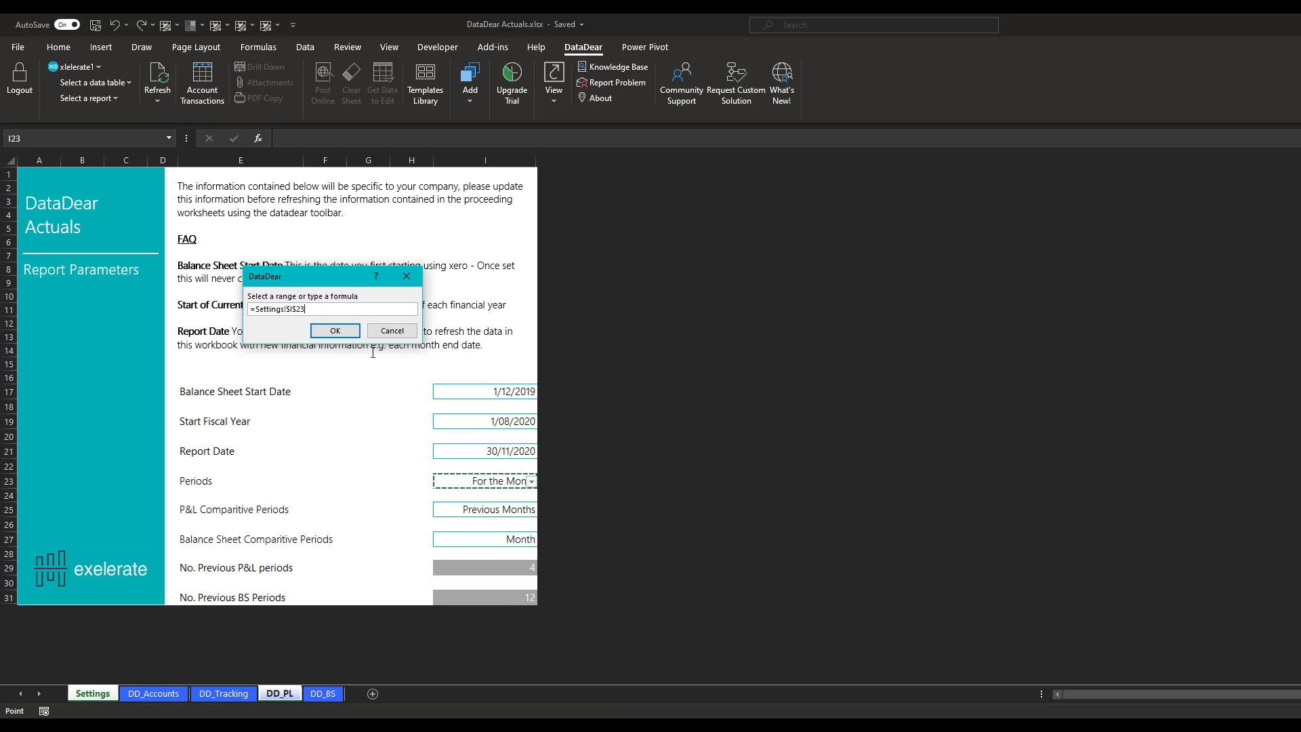
{"action": "left_click", "coordinate": [334, 331]}
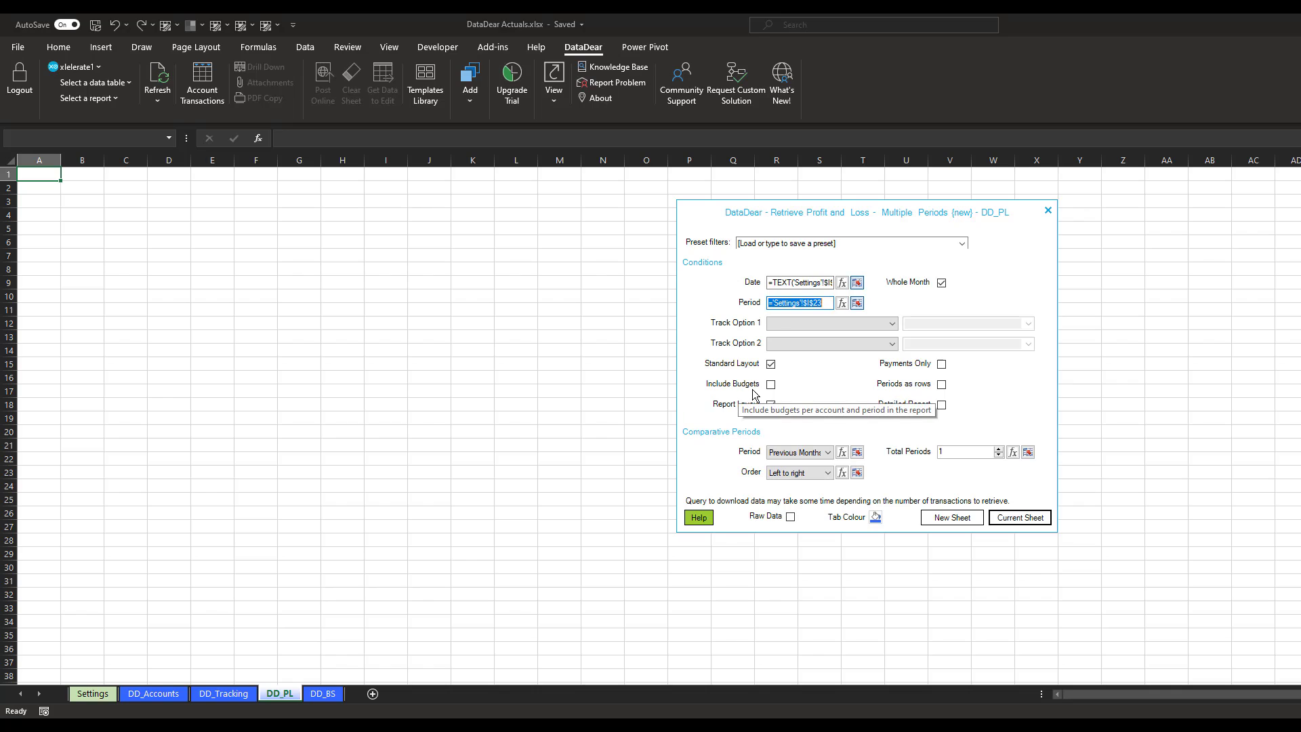
{"action": "left_click", "coordinate": [772, 407]}
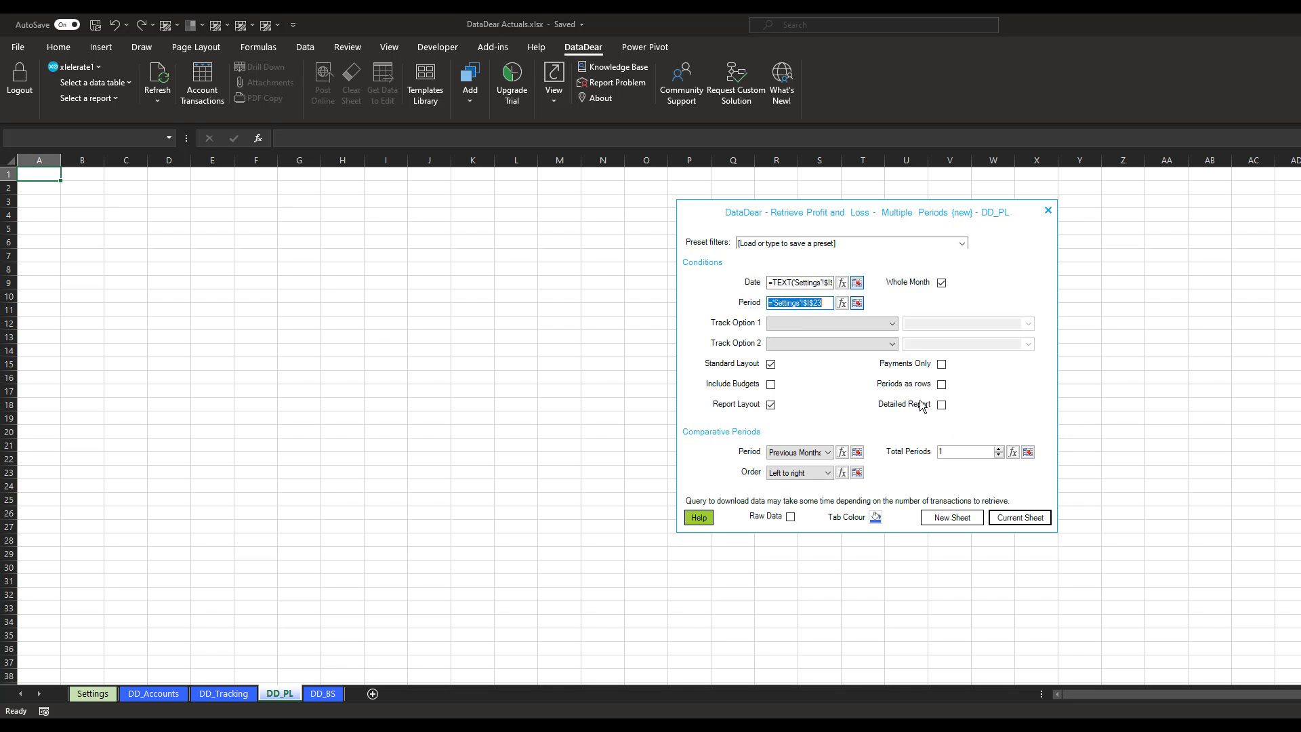
{"action": "left_click", "coordinate": [941, 385]}
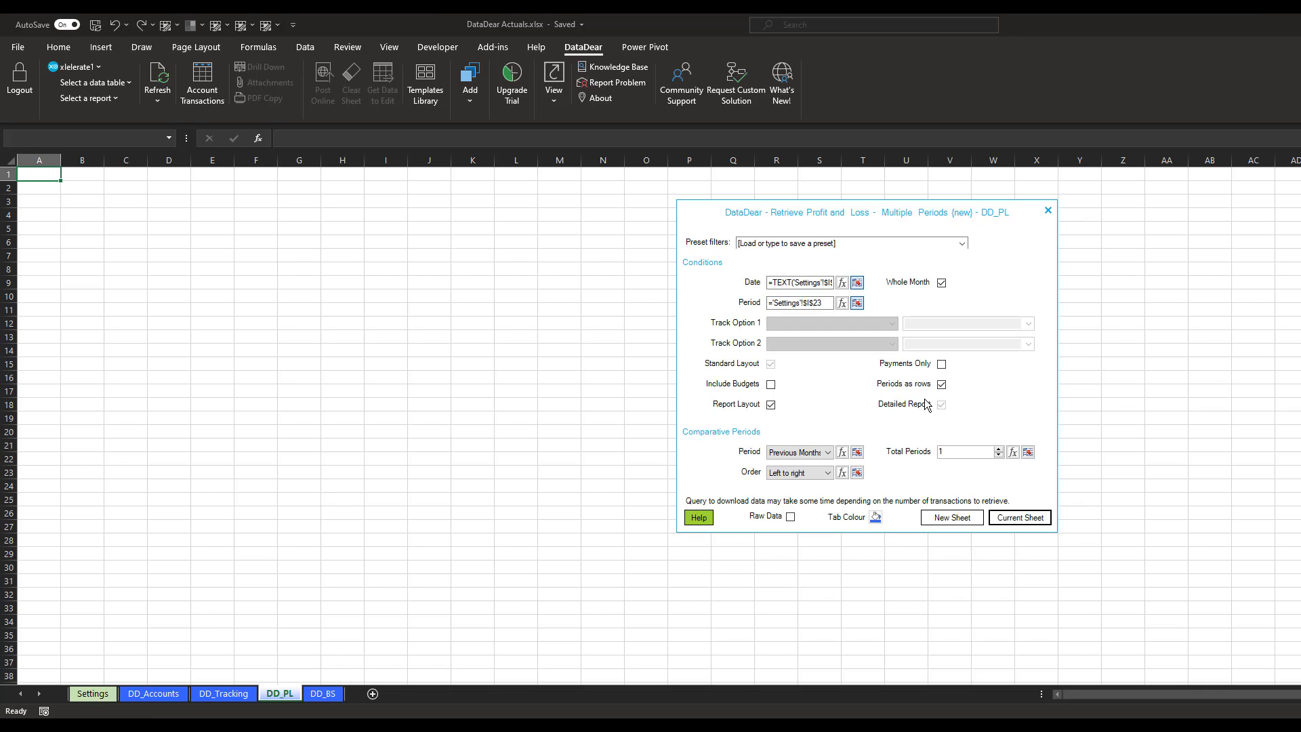
Link the profit and loss report's comparative period to the P&L Comparitive Periods cell Settings!$I$25.
{"action": "left_click", "coordinate": [816, 453]}
{"action": "left_click", "coordinate": [857, 454]}
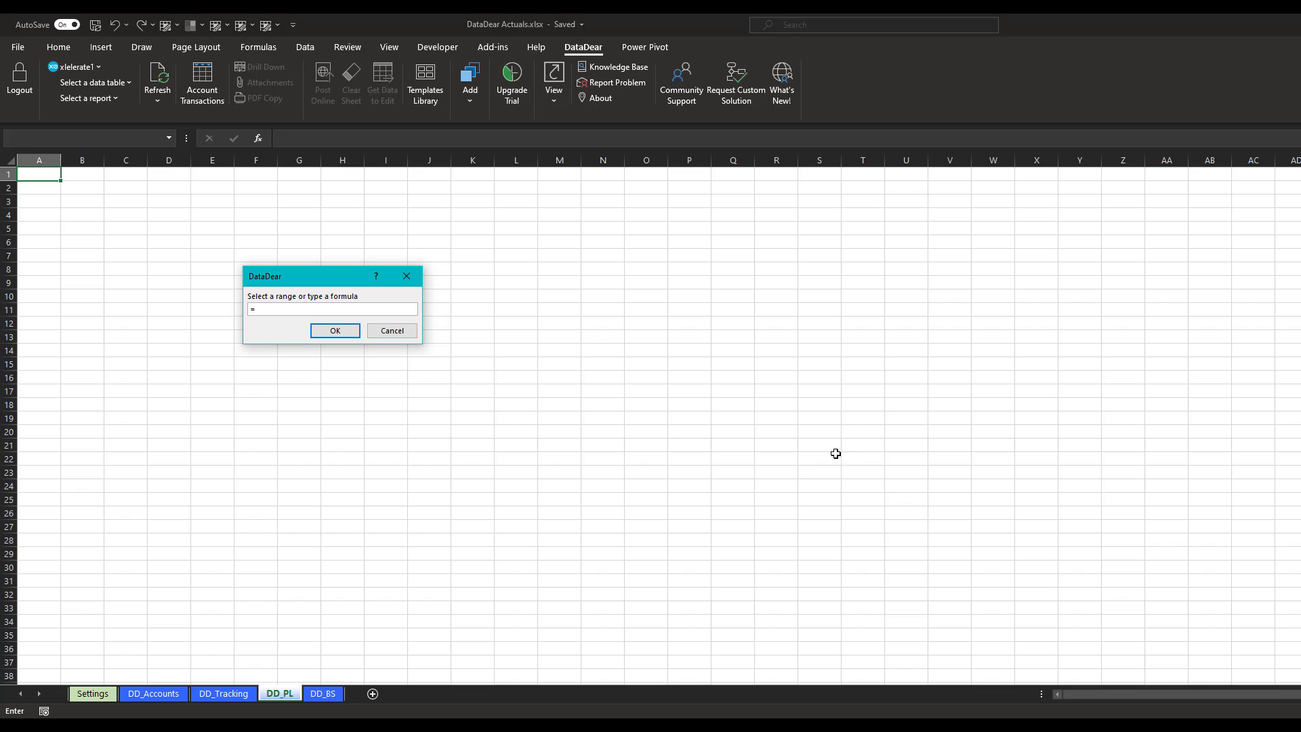
{"action": "left_click", "coordinate": [80, 702]}
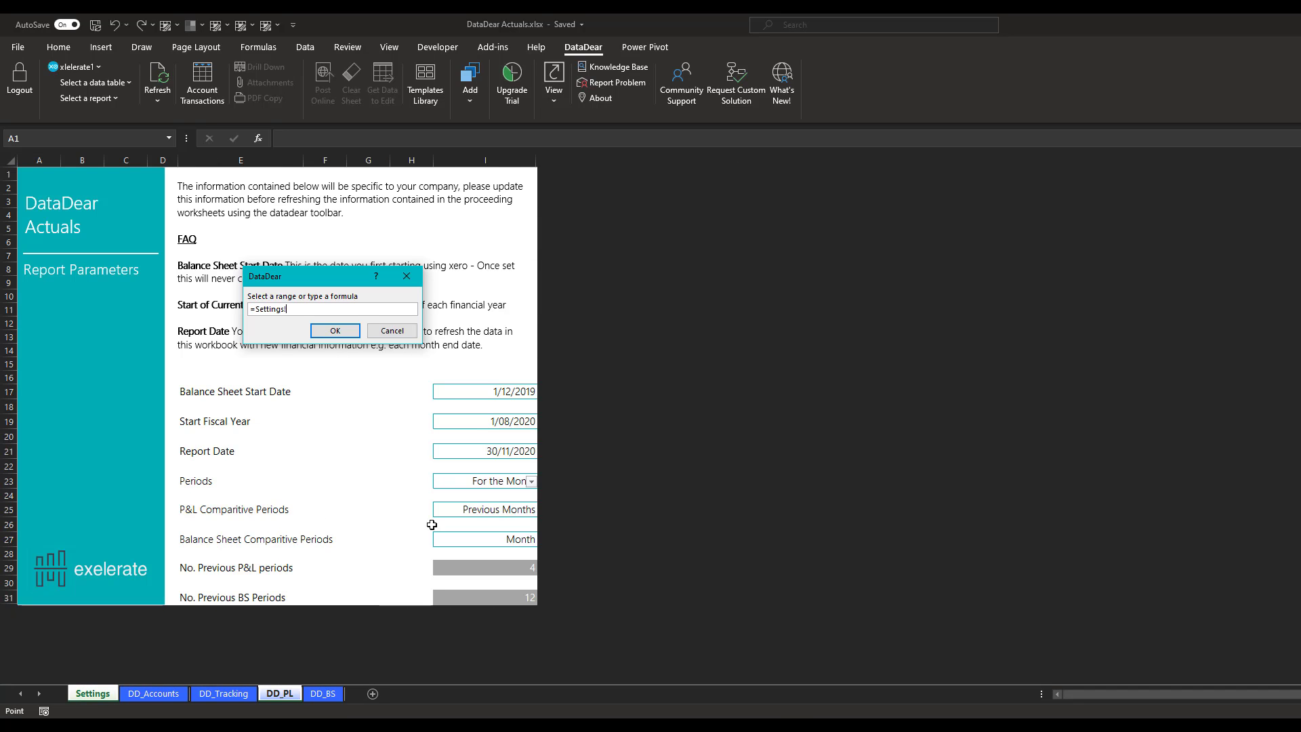
{"action": "left_click", "coordinate": [533, 510]}
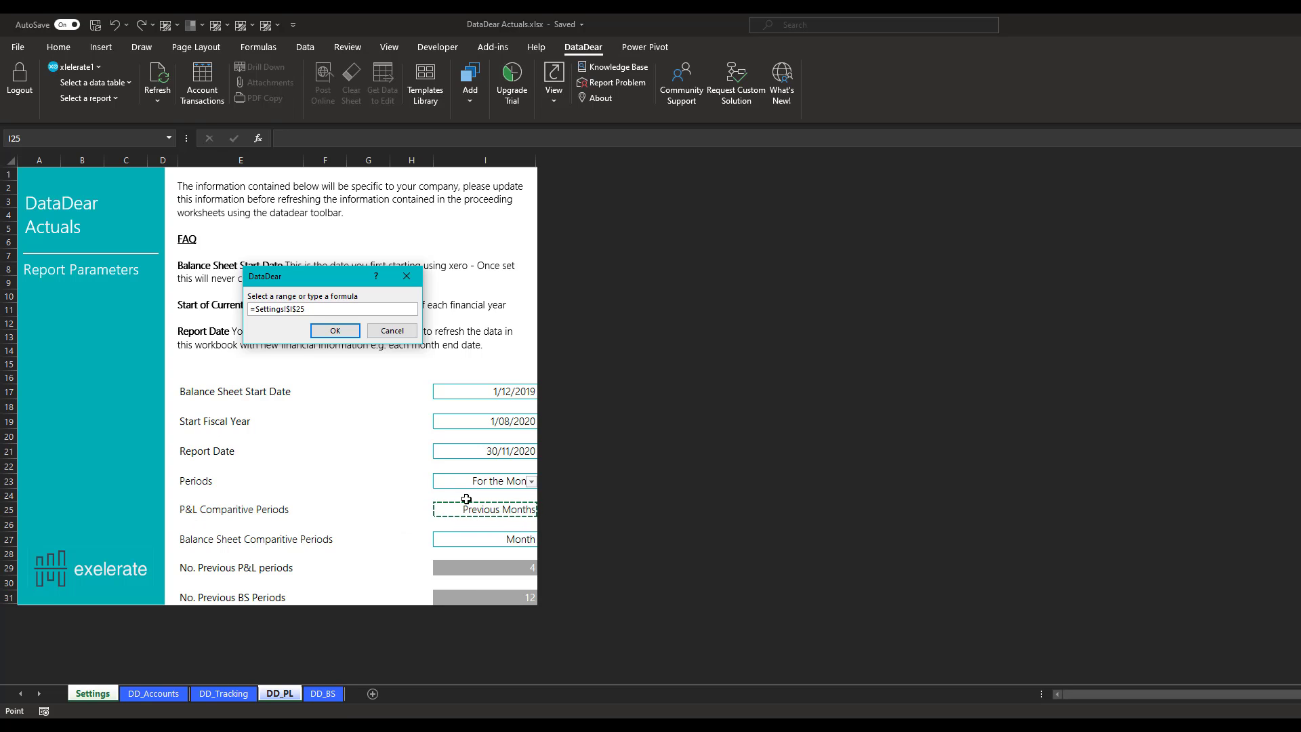
{"action": "left_click", "coordinate": [334, 330]}
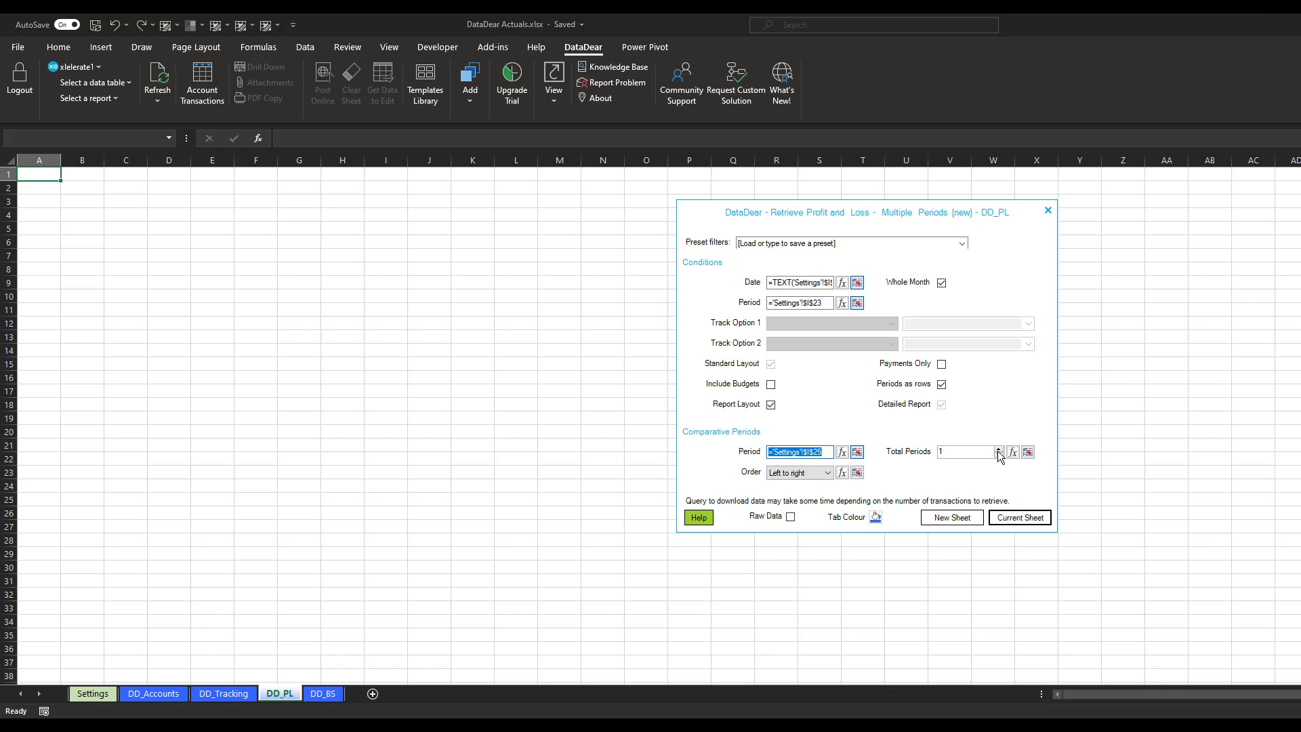
Link the total periods to the No. Previous P&L periods cell Settings!$I$29 and retrieve the report into the current sheet.
{"action": "left_click", "coordinate": [1028, 452]}
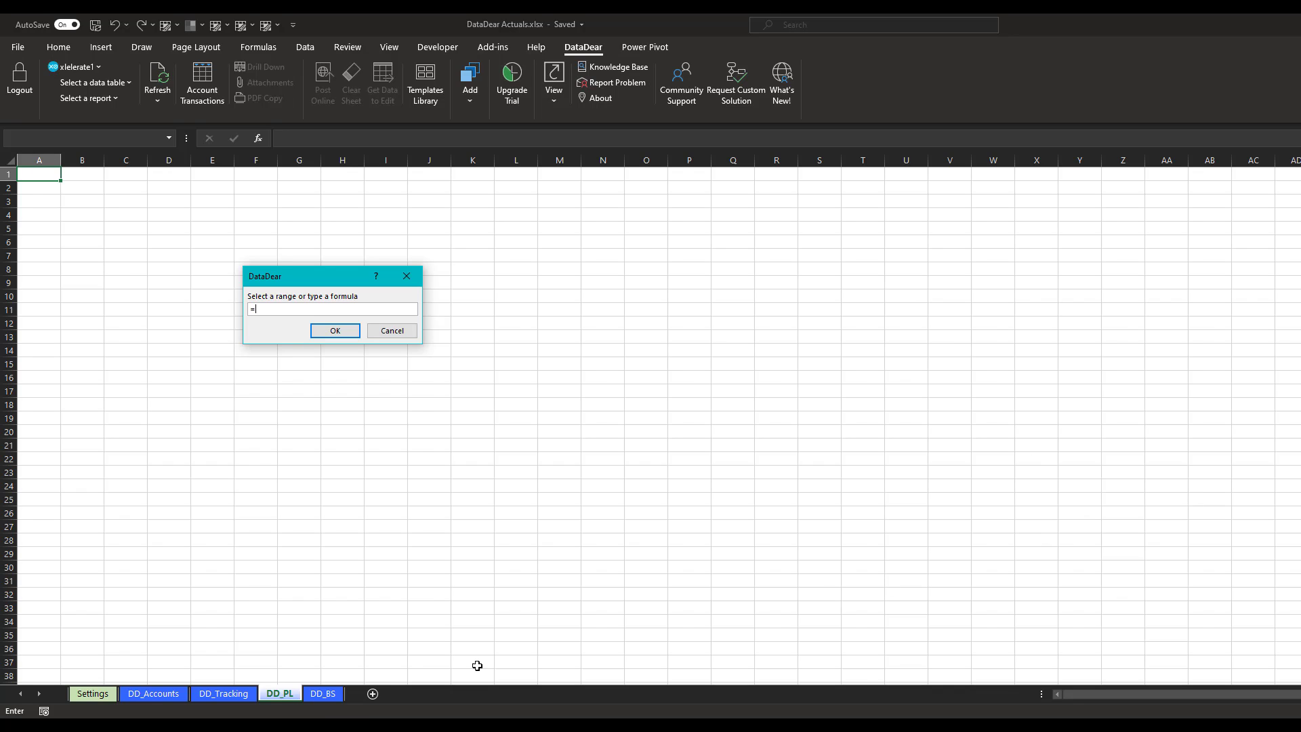
{"action": "left_click", "coordinate": [105, 695]}
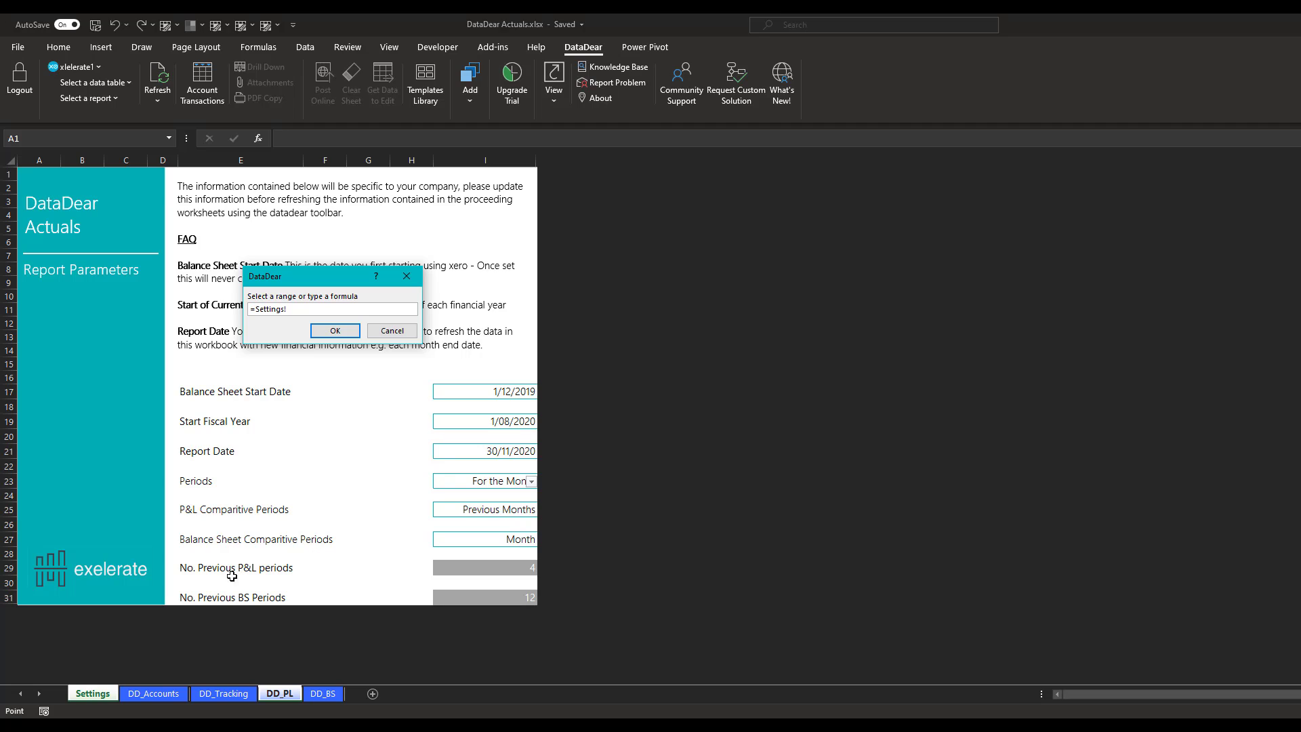
{"action": "left_click", "coordinate": [512, 569]}
{"action": "left_click", "coordinate": [336, 331]}
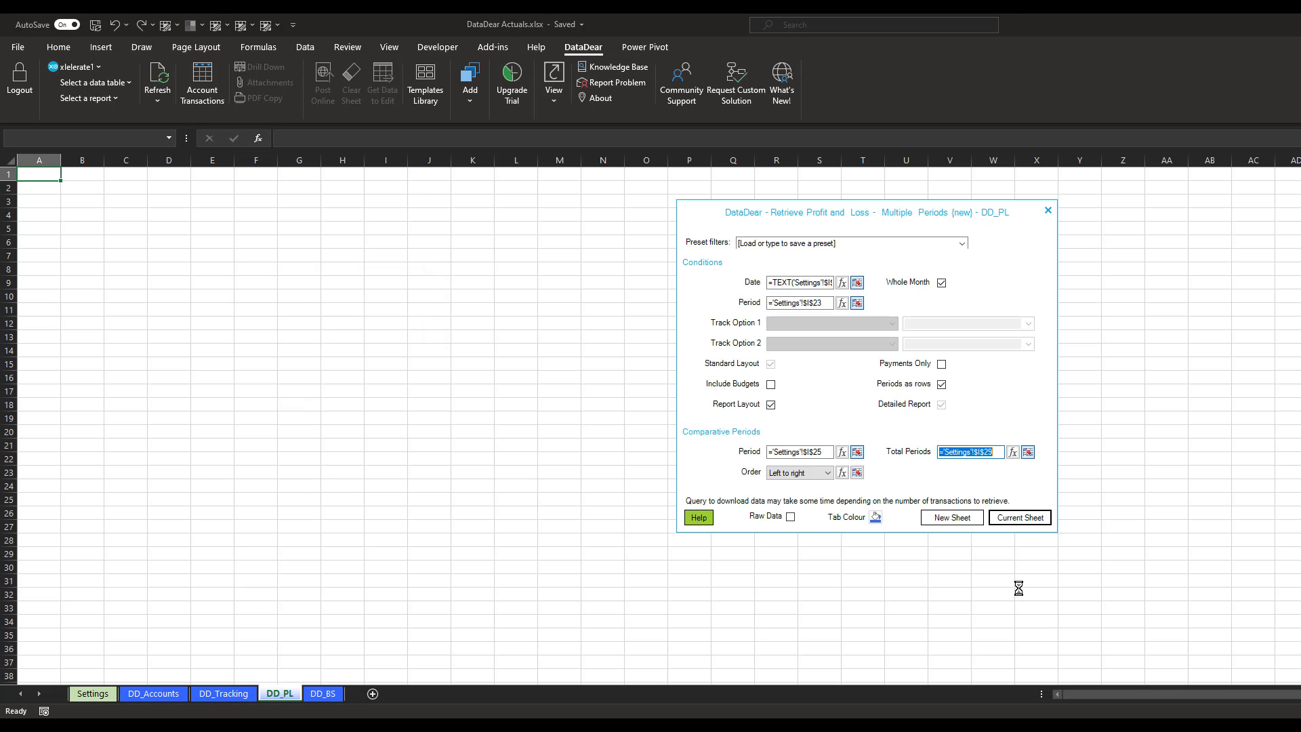
{"action": "left_click", "coordinate": [1022, 520]}
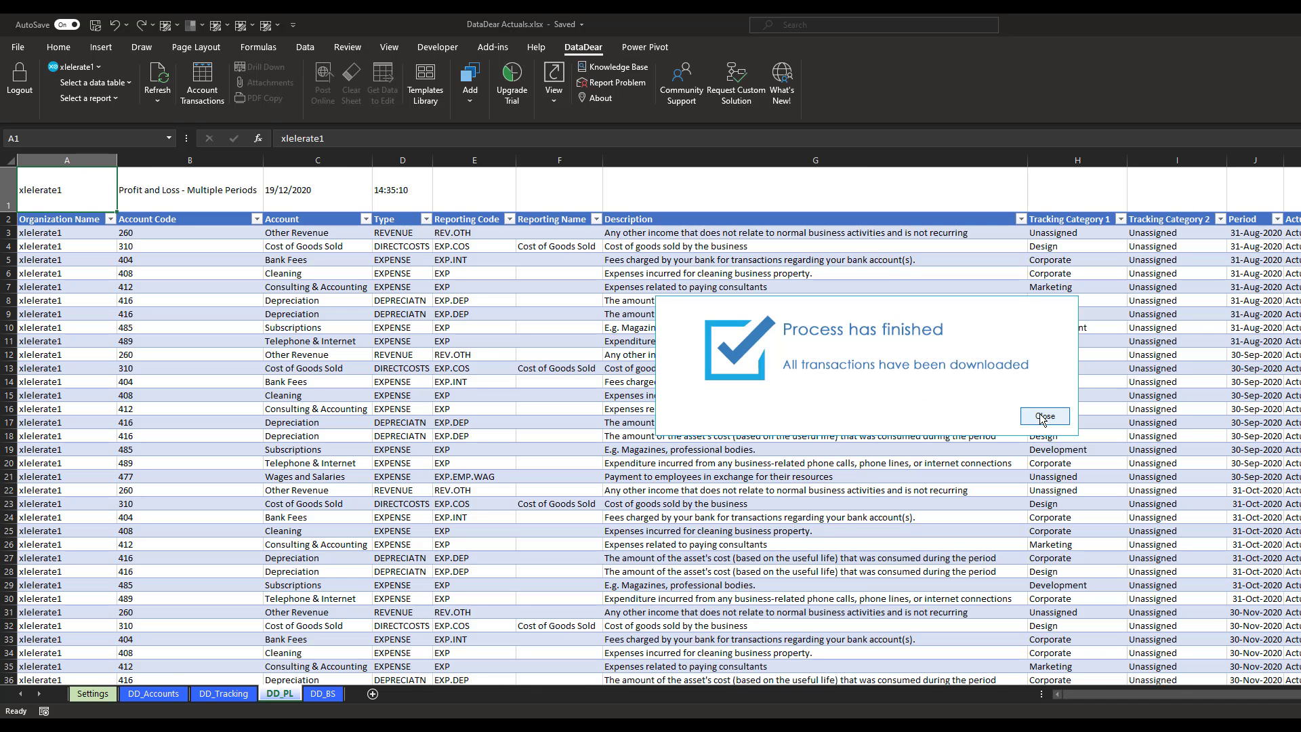
{"action": "left_click", "coordinate": [1043, 416]}
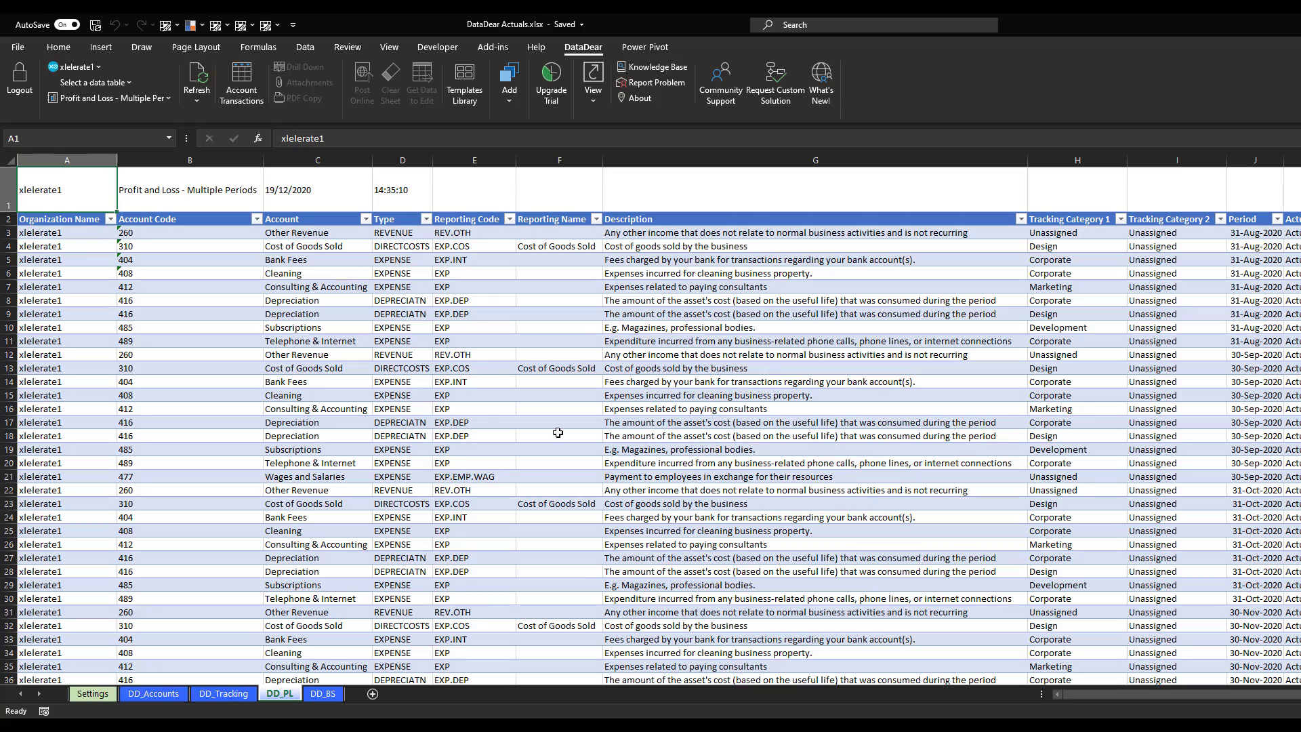
Examine the downloaded profit and loss rows, checking the Period column's date range against the dates on the Settings sheet.
{"action": "scroll", "coordinate": [392, 417], "scroll_direction": "down", "scroll_amount": 8}
{"action": "scroll", "coordinate": [392, 417], "scroll_direction": "up", "scroll_amount": 8}
{"action": "mouse_move", "coordinate": [1115, 694]}
{"action": "left_mouse_down"}
{"action": "mouse_move", "coordinate": [1155, 698]}
{"action": "mouse_move", "coordinate": [1095, 698]}
{"action": "left_mouse_up"}
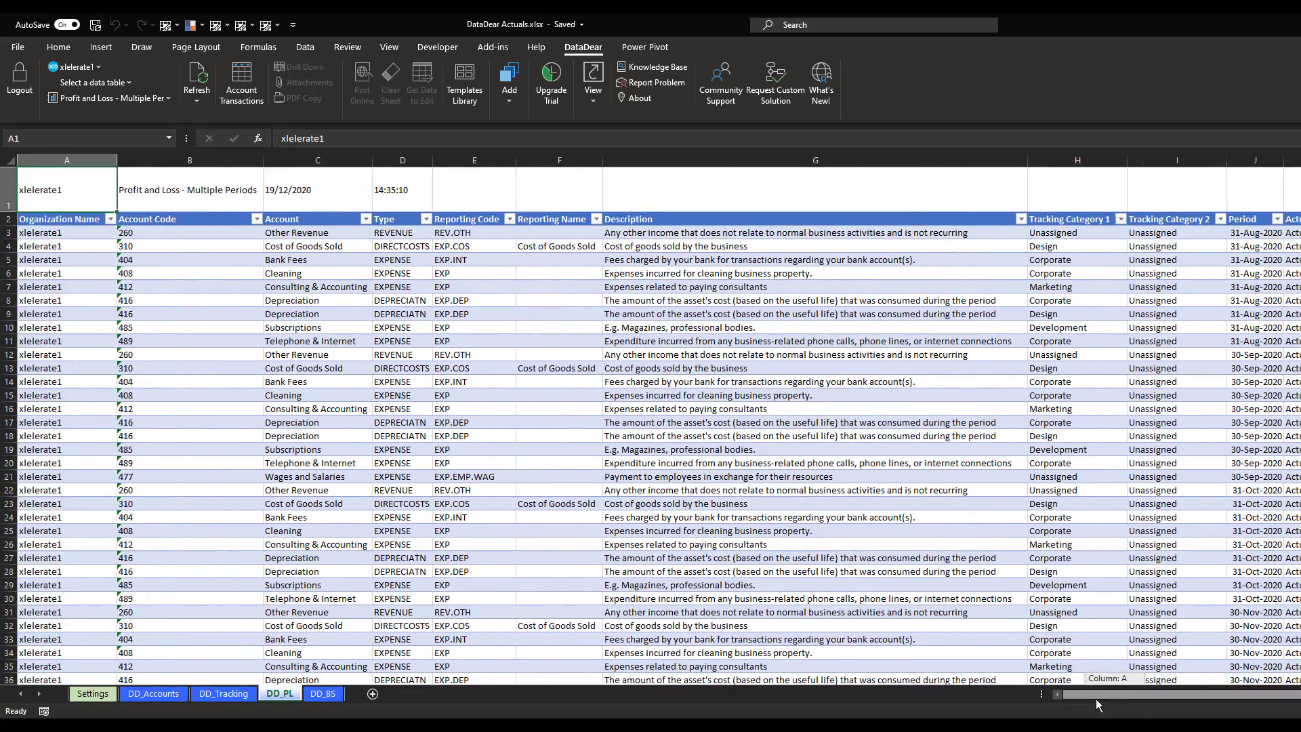
{"action": "scroll", "coordinate": [1196, 535], "scroll_direction": "down", "scroll_amount": 1}
{"action": "scroll", "coordinate": [1196, 535], "scroll_direction": "down", "scroll_amount": 10}
{"action": "scroll", "coordinate": [1208, 517], "scroll_direction": "up", "scroll_amount": 11}
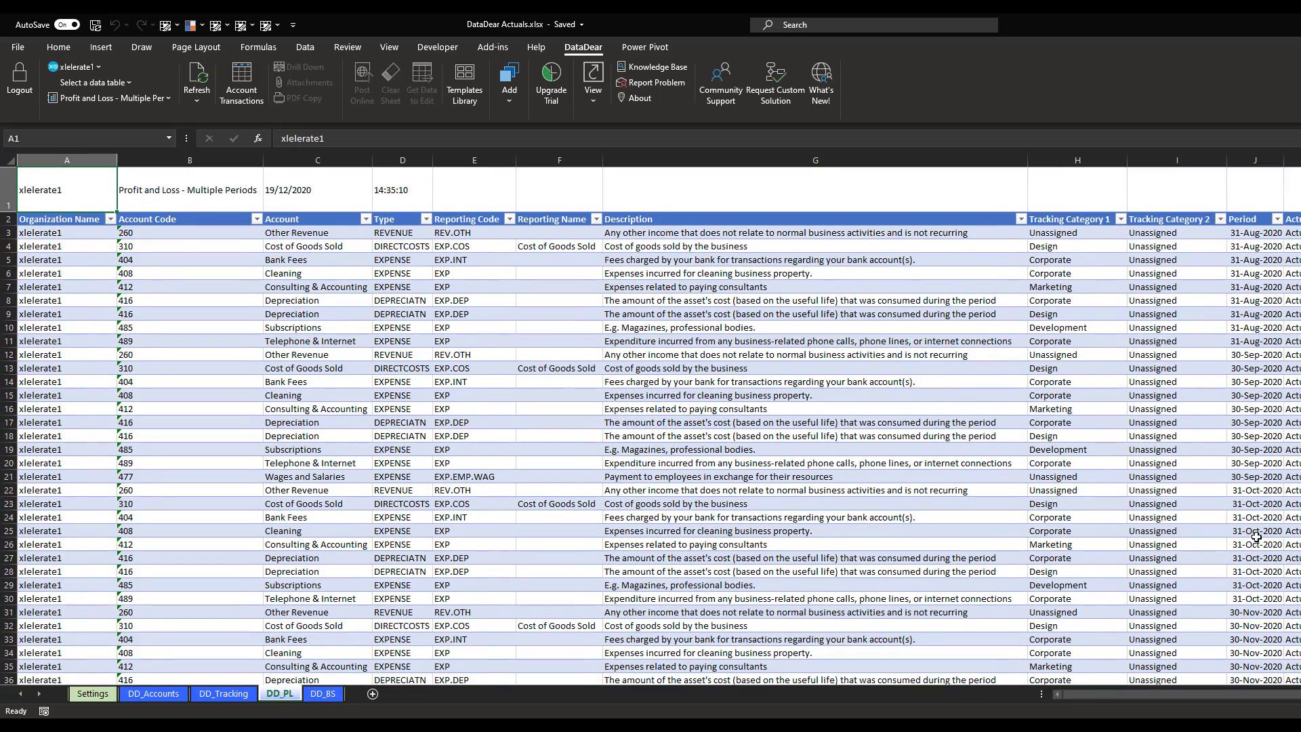
{"action": "scroll", "coordinate": [1256, 538], "scroll_direction": "down", "scroll_amount": 1}
{"action": "scroll", "coordinate": [1255, 542], "scroll_direction": "down", "scroll_amount": 8}
{"action": "scroll", "coordinate": [1255, 542], "scroll_direction": "up", "scroll_amount": 9}
{"action": "left_click", "coordinate": [1251, 233]}
{"action": "scroll", "coordinate": [1241, 390], "scroll_direction": "down", "scroll_amount": 5}
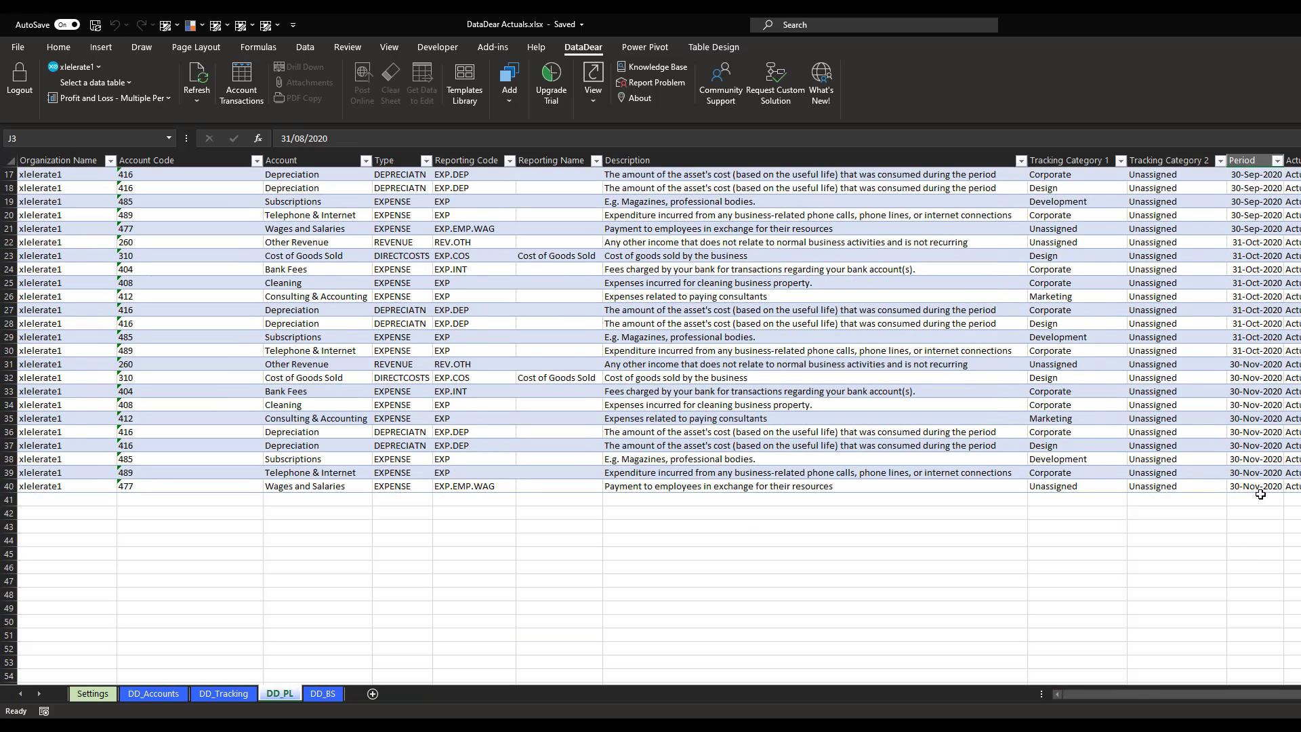
{"action": "left_click", "coordinate": [1262, 487]}
{"action": "left_click", "coordinate": [93, 693]}
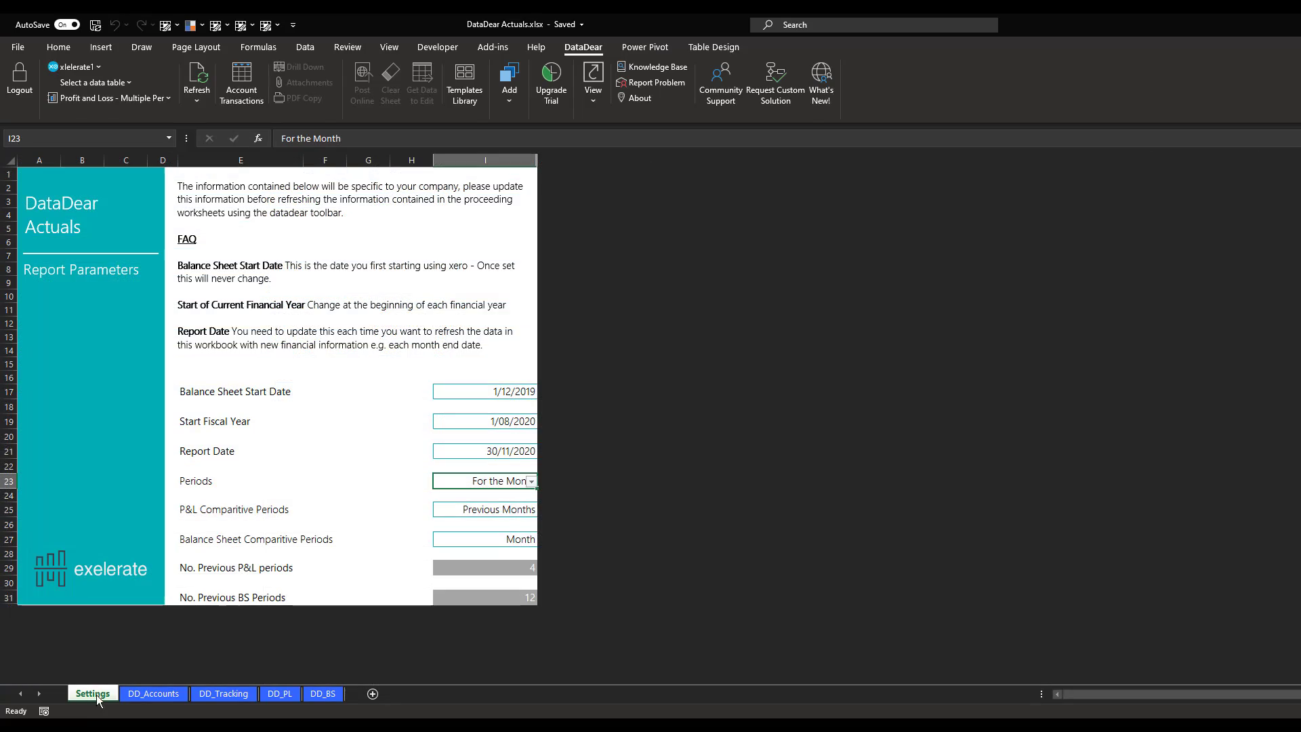
{"action": "left_click", "coordinate": [488, 461]}
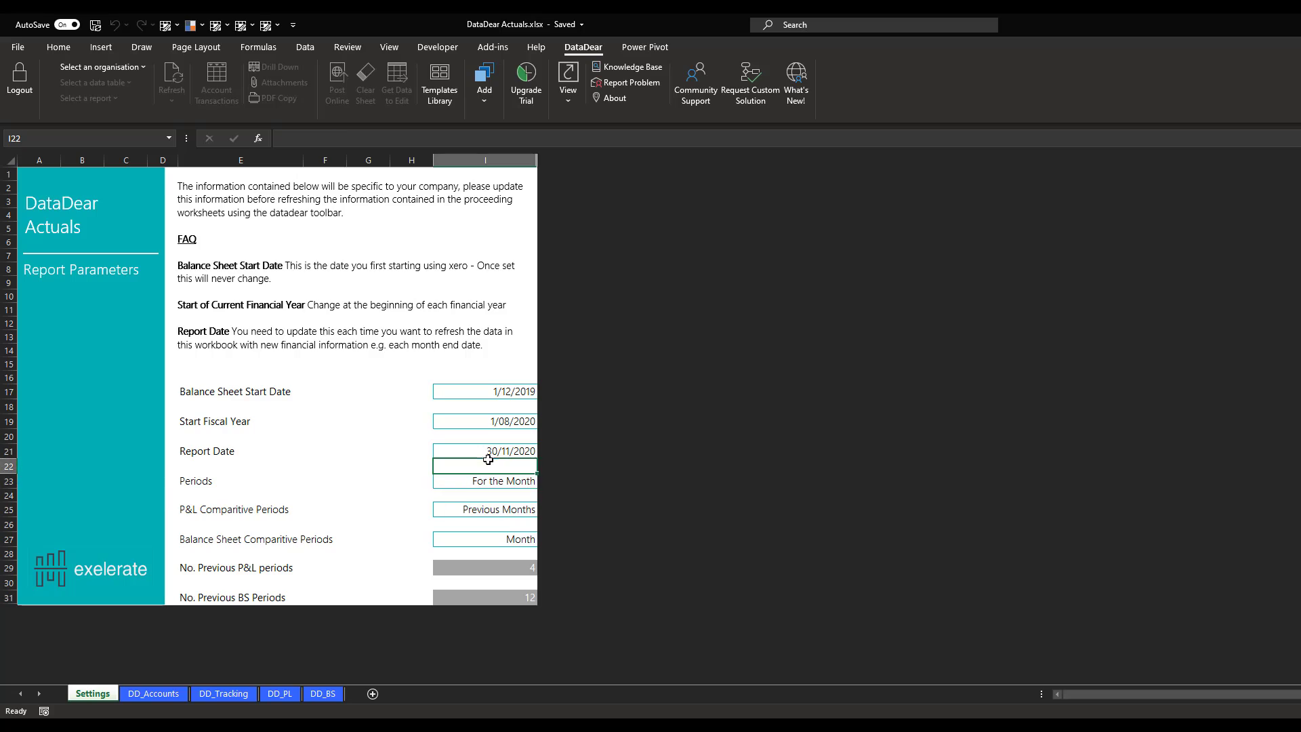
{"action": "left_click", "coordinate": [296, 693]}
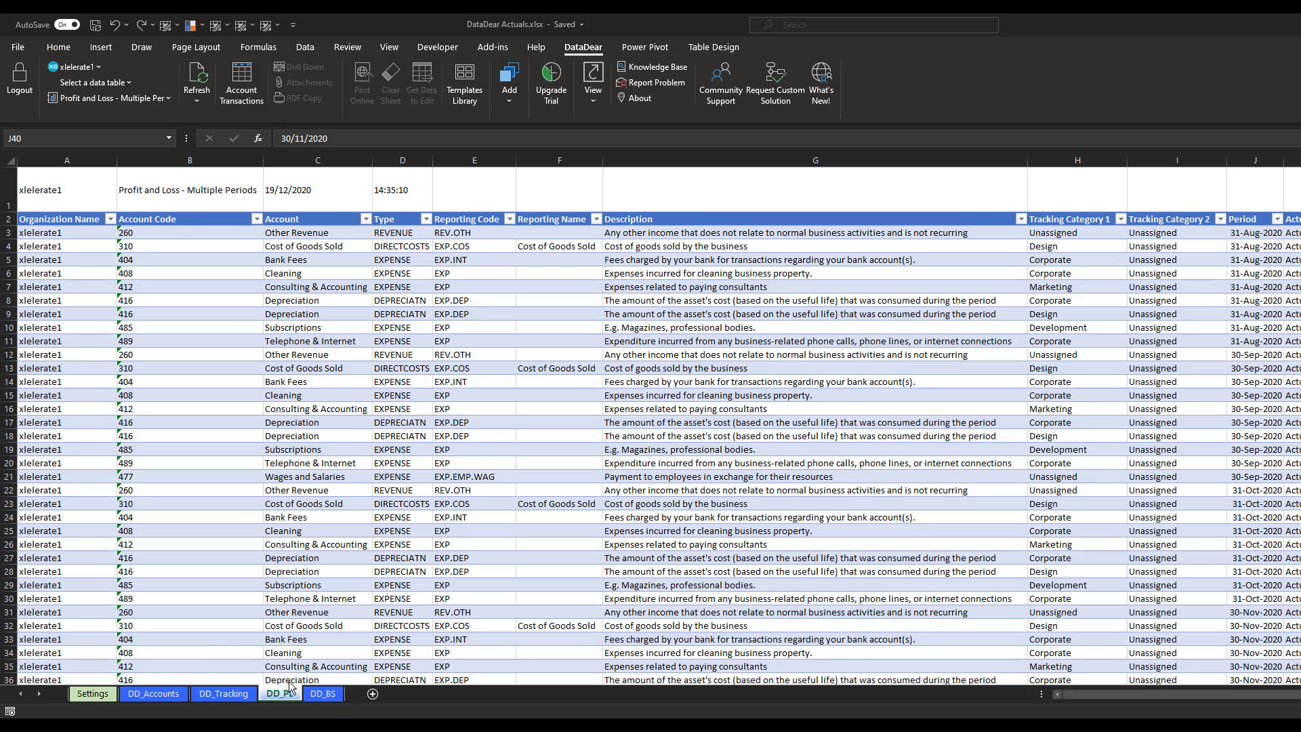
On the DD_BS sheet, select the xlelerate1 organisation and open the Balance Sheet - Multiple Periods report.
{"action": "left_click", "coordinate": [323, 693]}
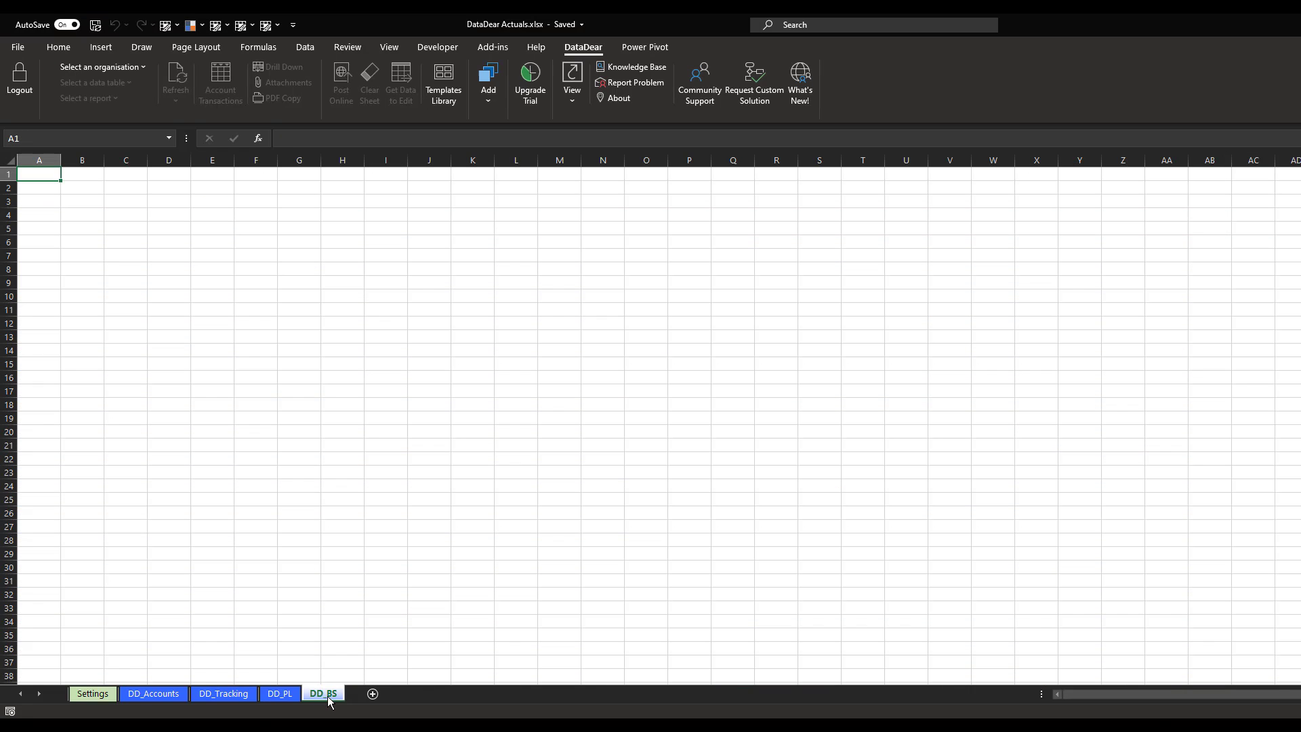
{"action": "left_click", "coordinate": [108, 67]}
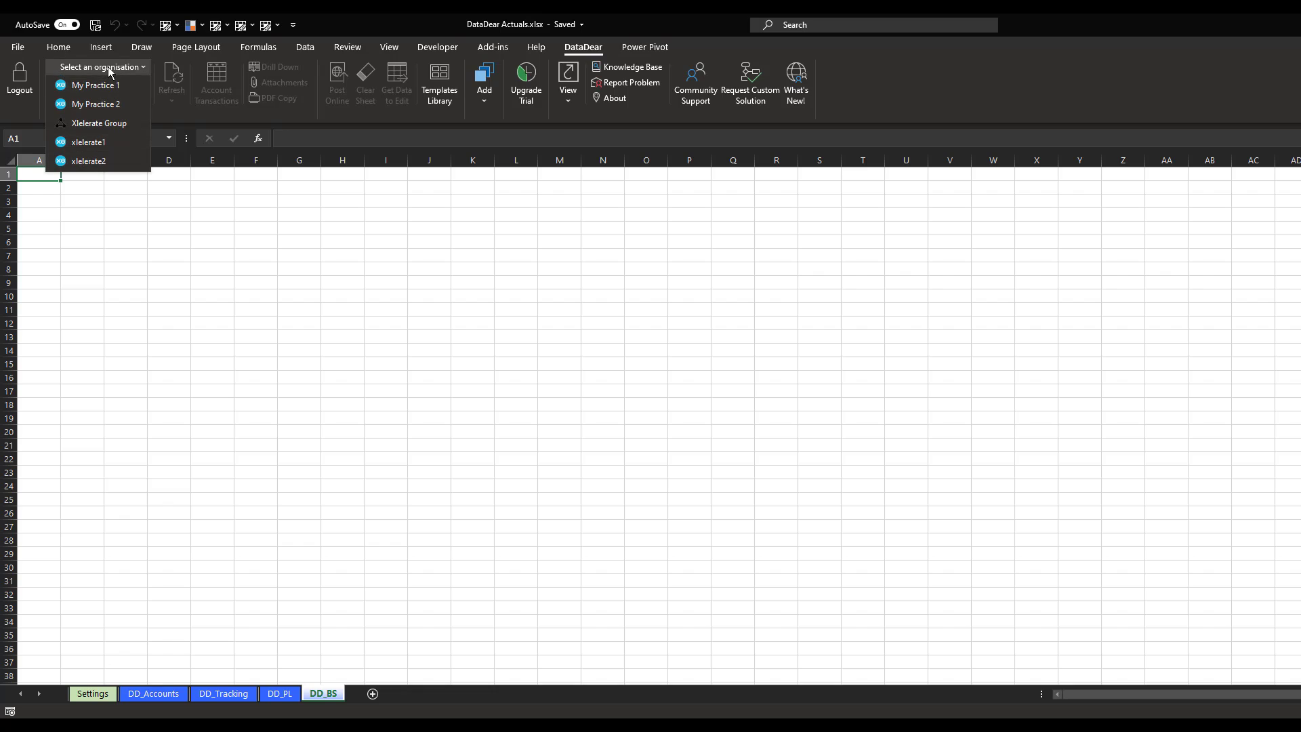
{"action": "left_click", "coordinate": [108, 146]}
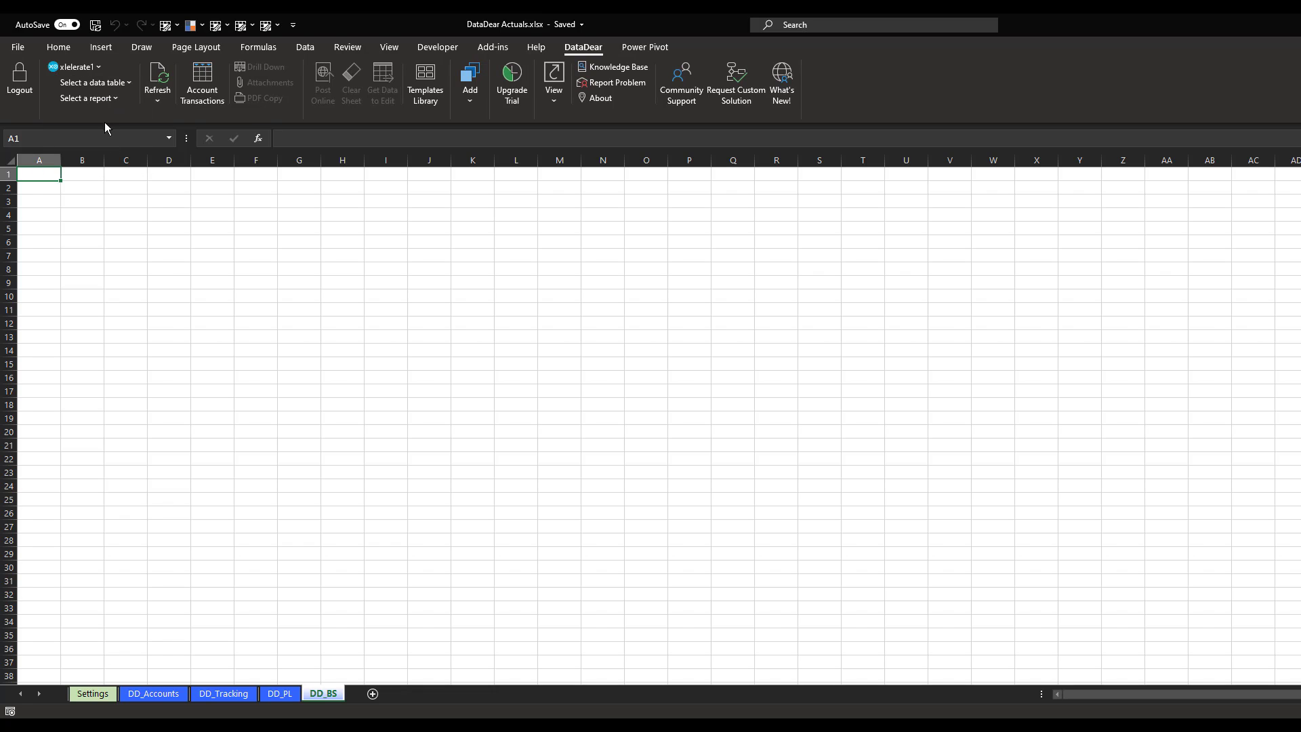
{"action": "left_click", "coordinate": [104, 100]}
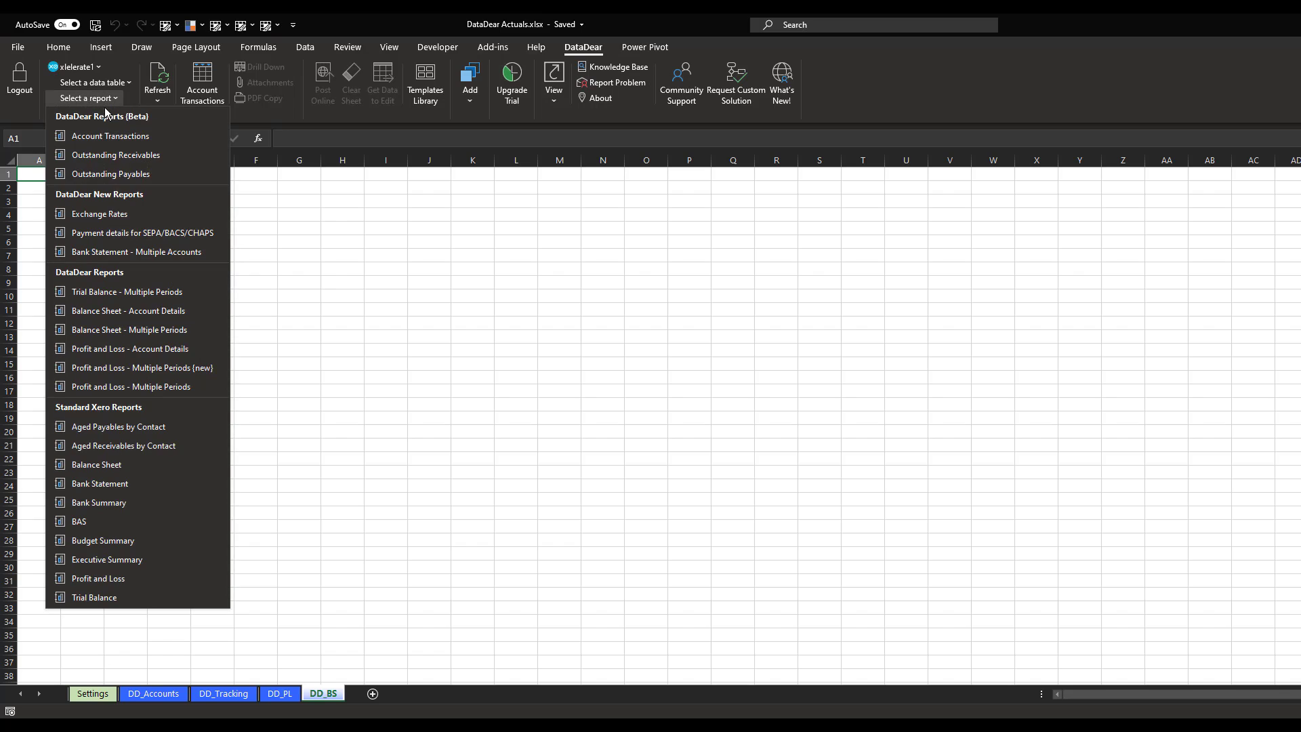
{"action": "left_click", "coordinate": [175, 331]}
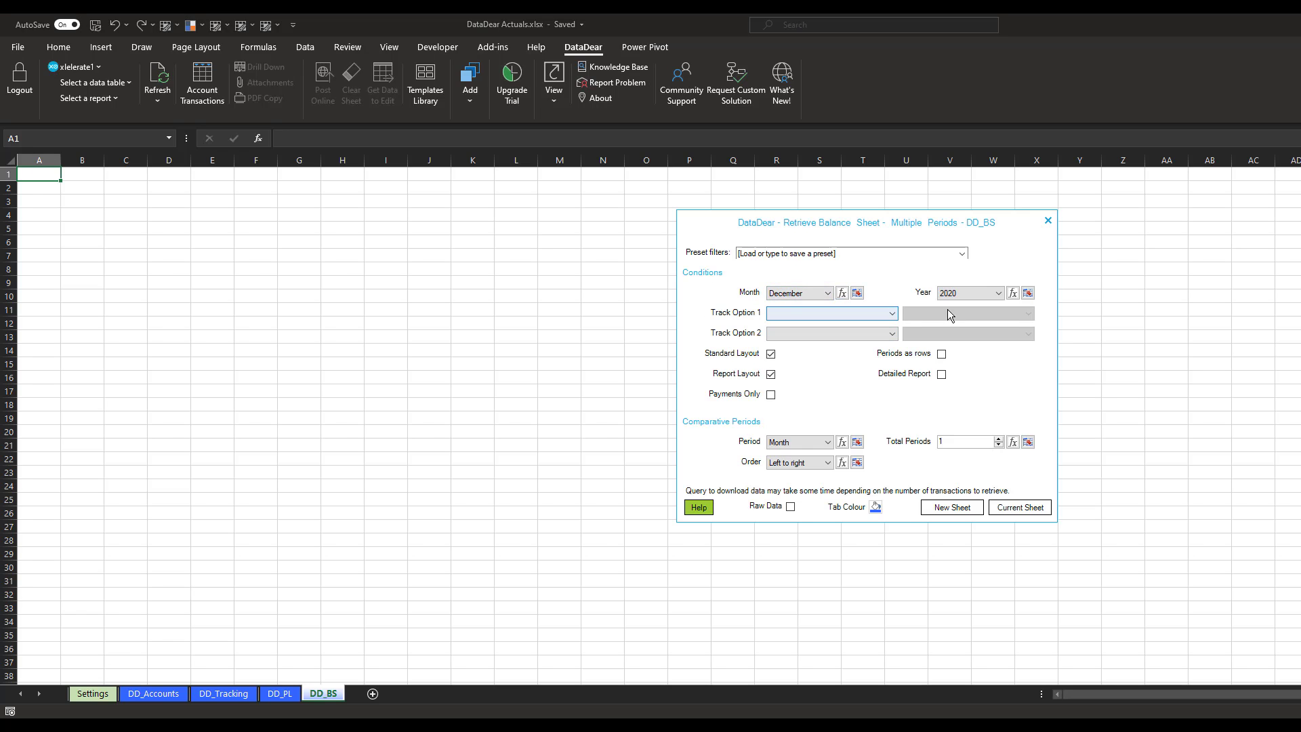
Link the balance sheet report's month to the Report Date cell on the Settings sheet with =TEXT(Settings!$I$21,"mmmm").
{"action": "left_click", "coordinate": [857, 292]}
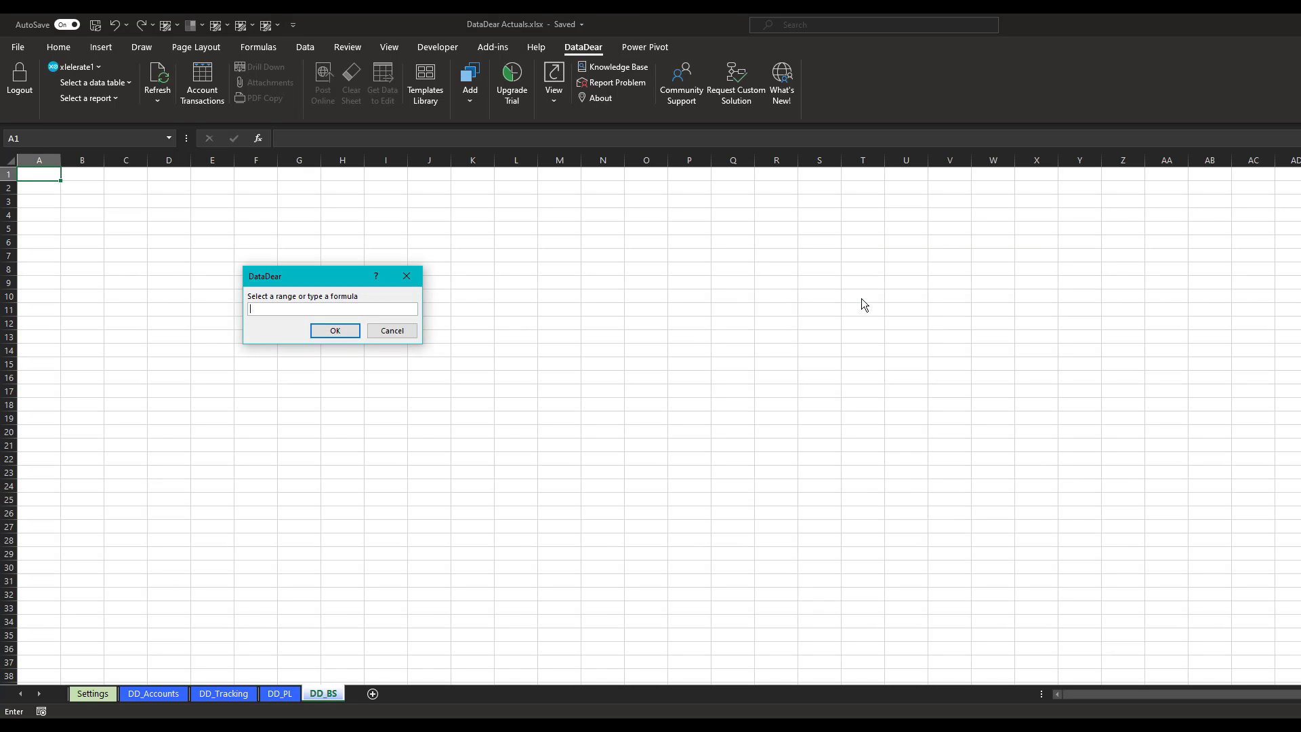
{"action": "type", "text": "TEXT("}
{"action": "left_click", "coordinate": [98, 699]}
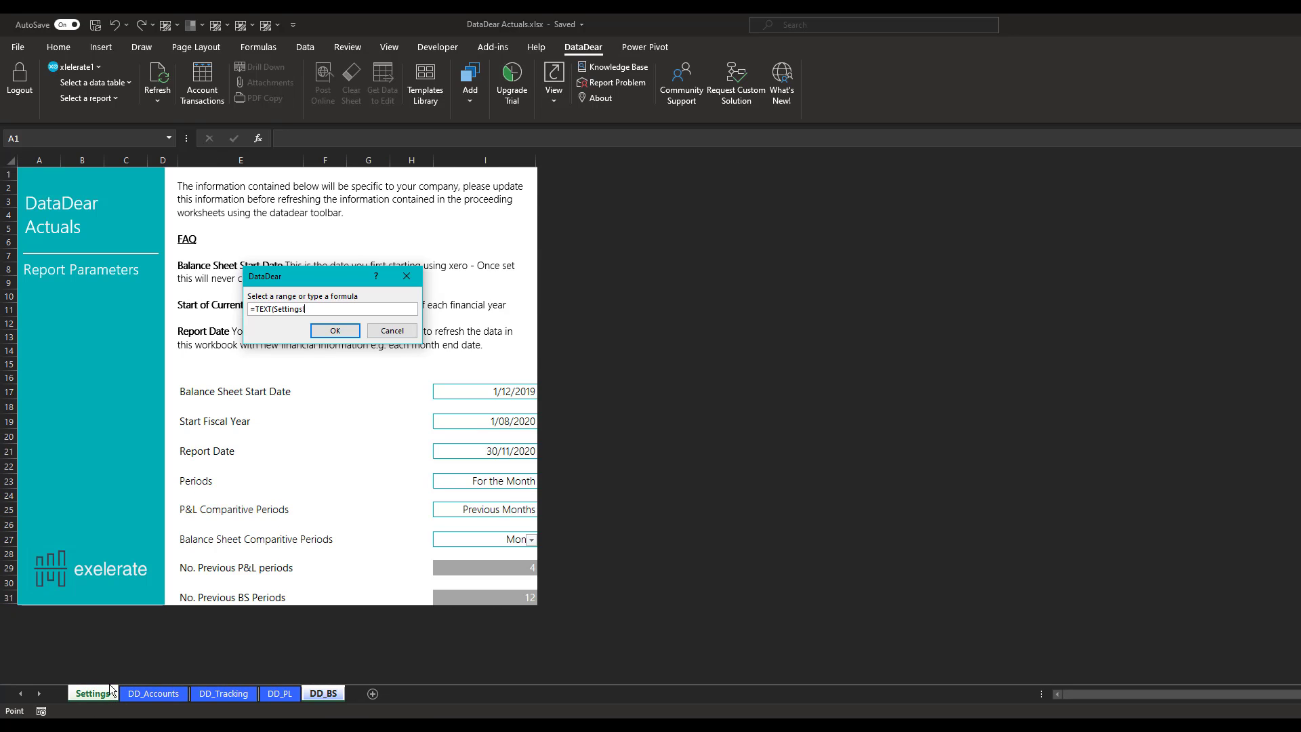
{"action": "left_click", "coordinate": [481, 451]}
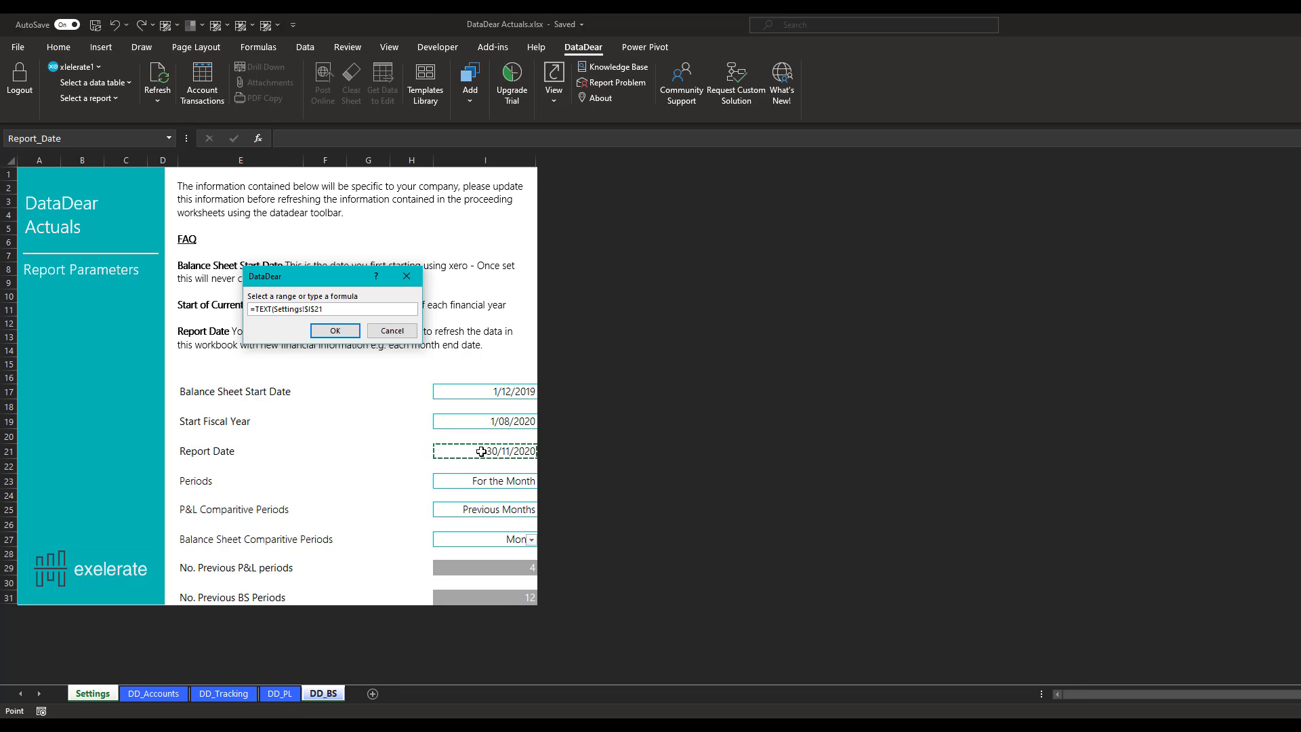
{"action": "type", "text": ",\"mmmm"}
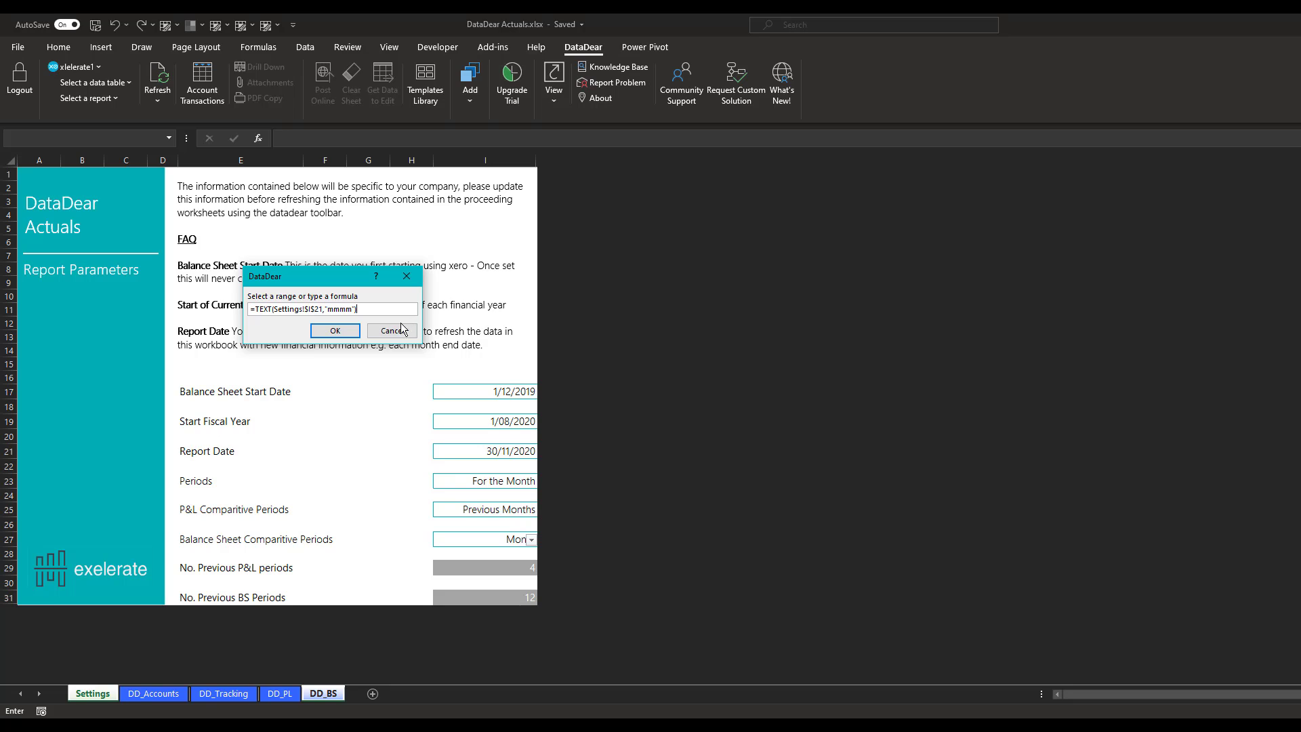
{"action": "left_click", "coordinate": [334, 330]}
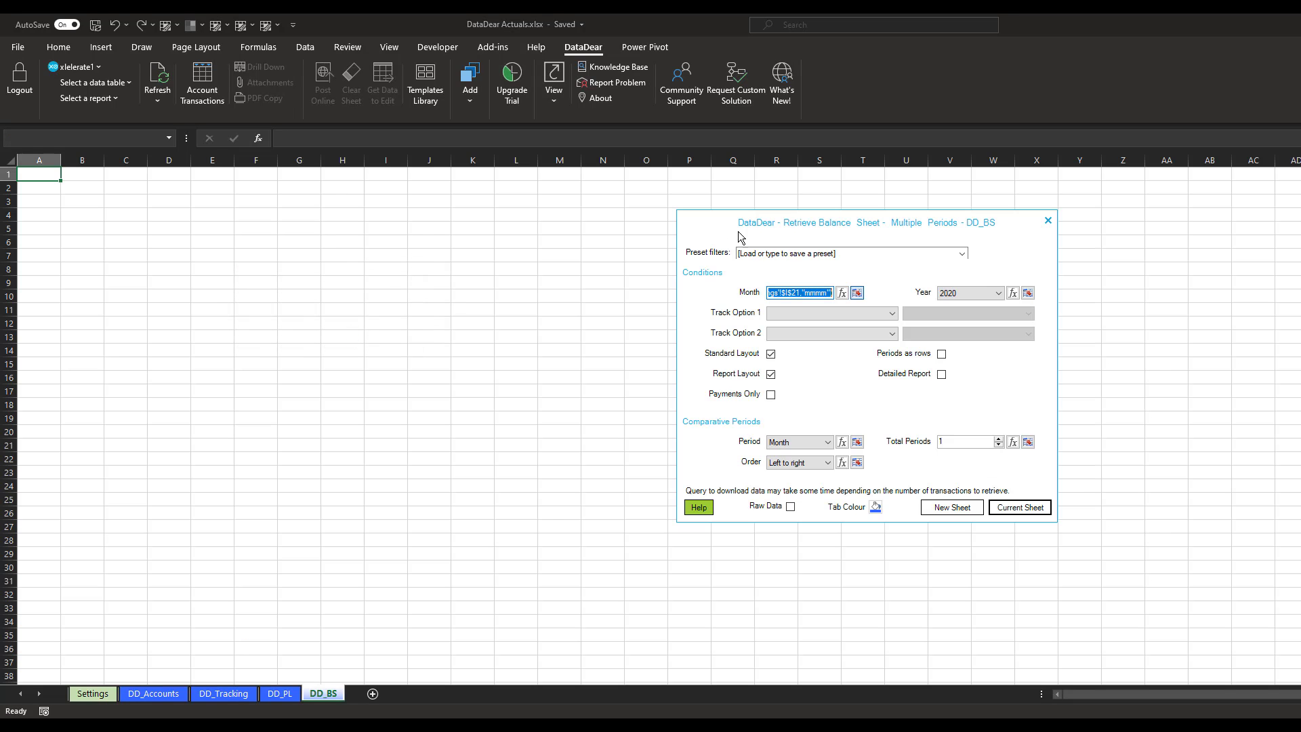
Link the balance sheet report's year to the Report Date cell with =TEXT(Settings!$I$21,"yyyy").
{"action": "left_click", "coordinate": [1028, 293]}
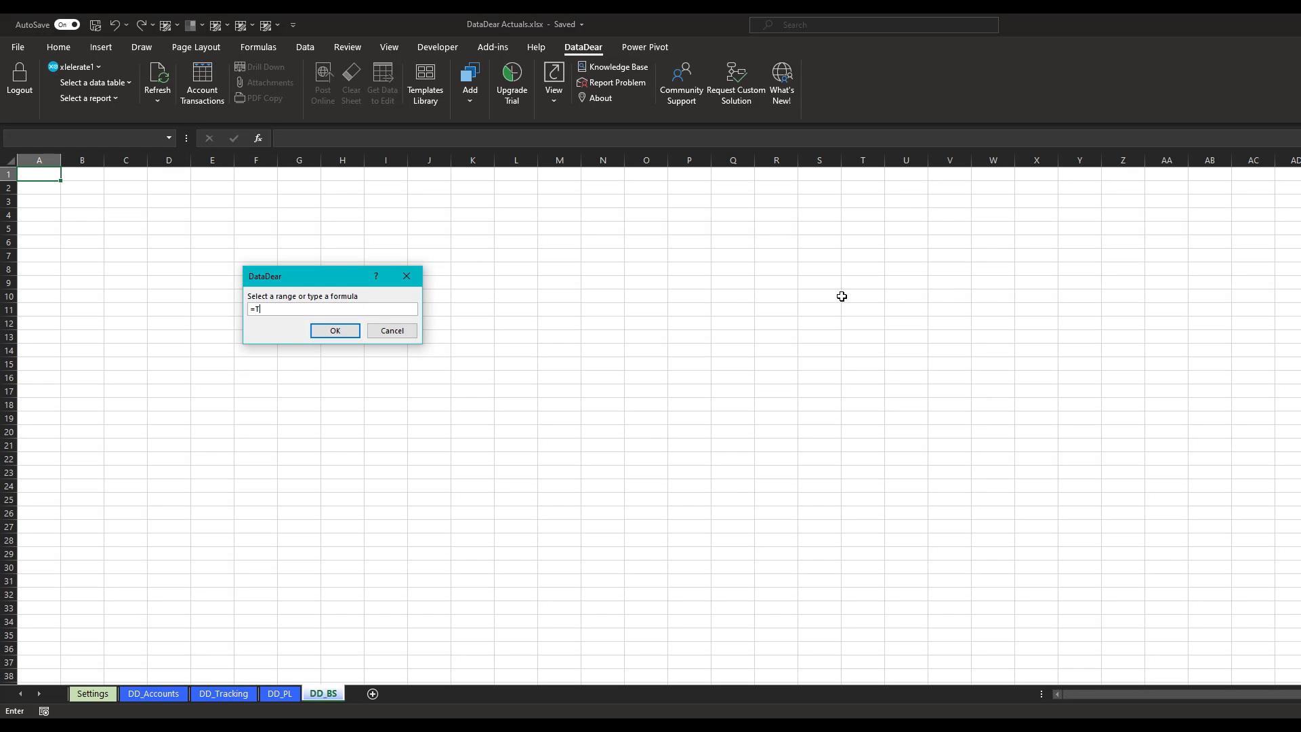
{"action": "type", "text": "=TEXT("}
{"action": "left_click", "coordinate": [92, 693]}
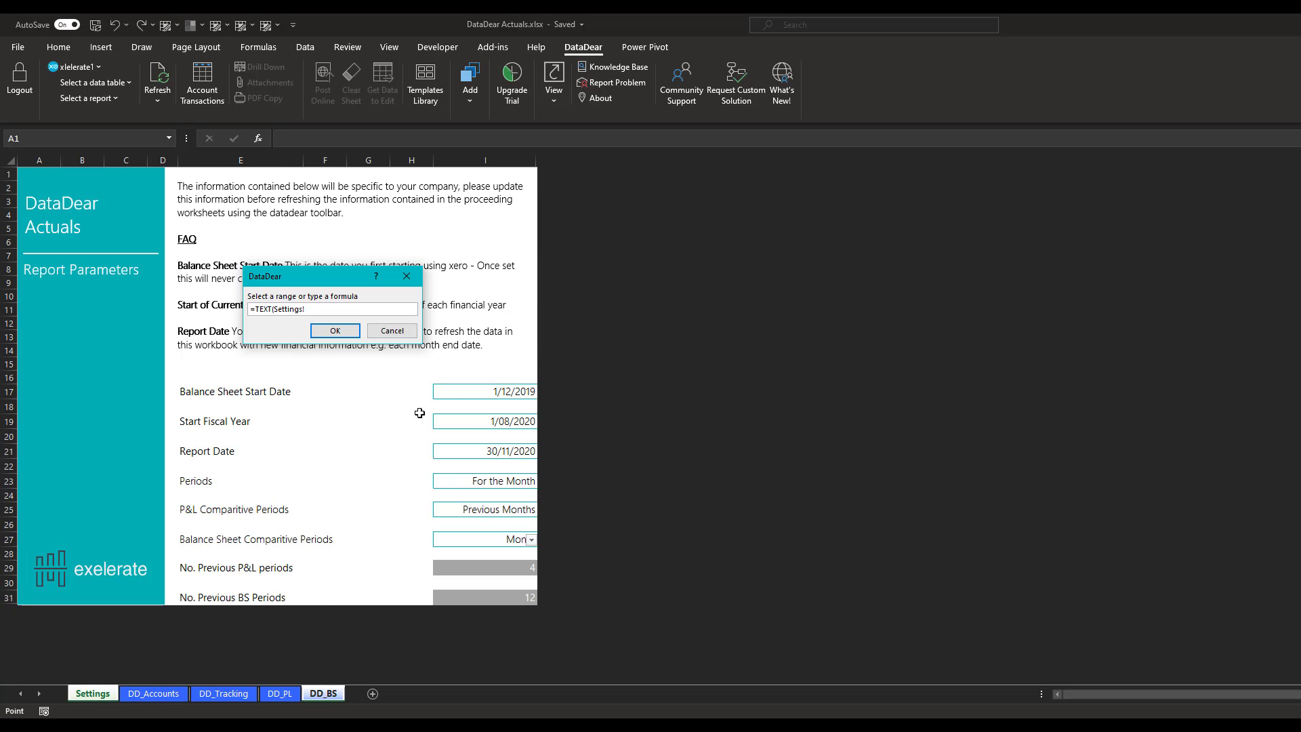
{"action": "left_click", "coordinate": [493, 453]}
{"action": "type", "text": ",\"yyyy\")"}
{"action": "left_click", "coordinate": [335, 330]}
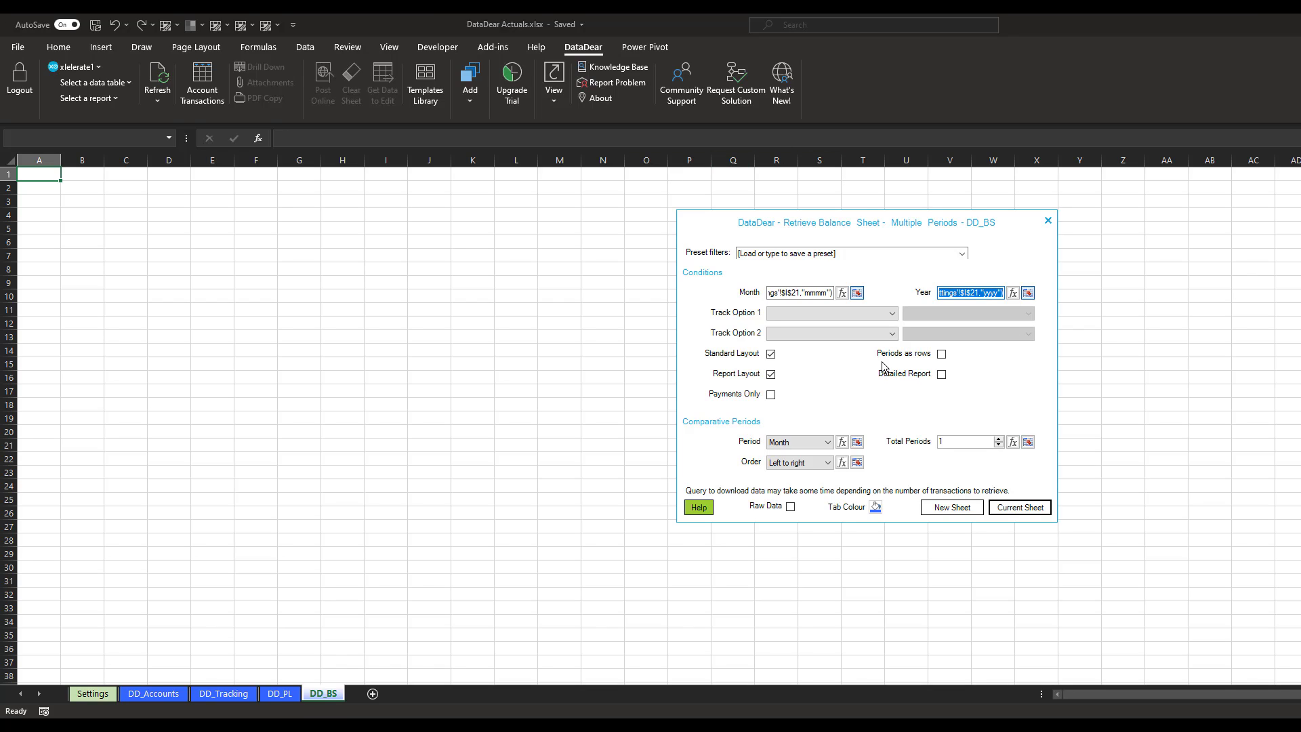
Turn on Periods as rows and link the comparative period to the Balance Sheet Comparitive Periods cell Settings!$I$27.
{"action": "left_click", "coordinate": [941, 354]}
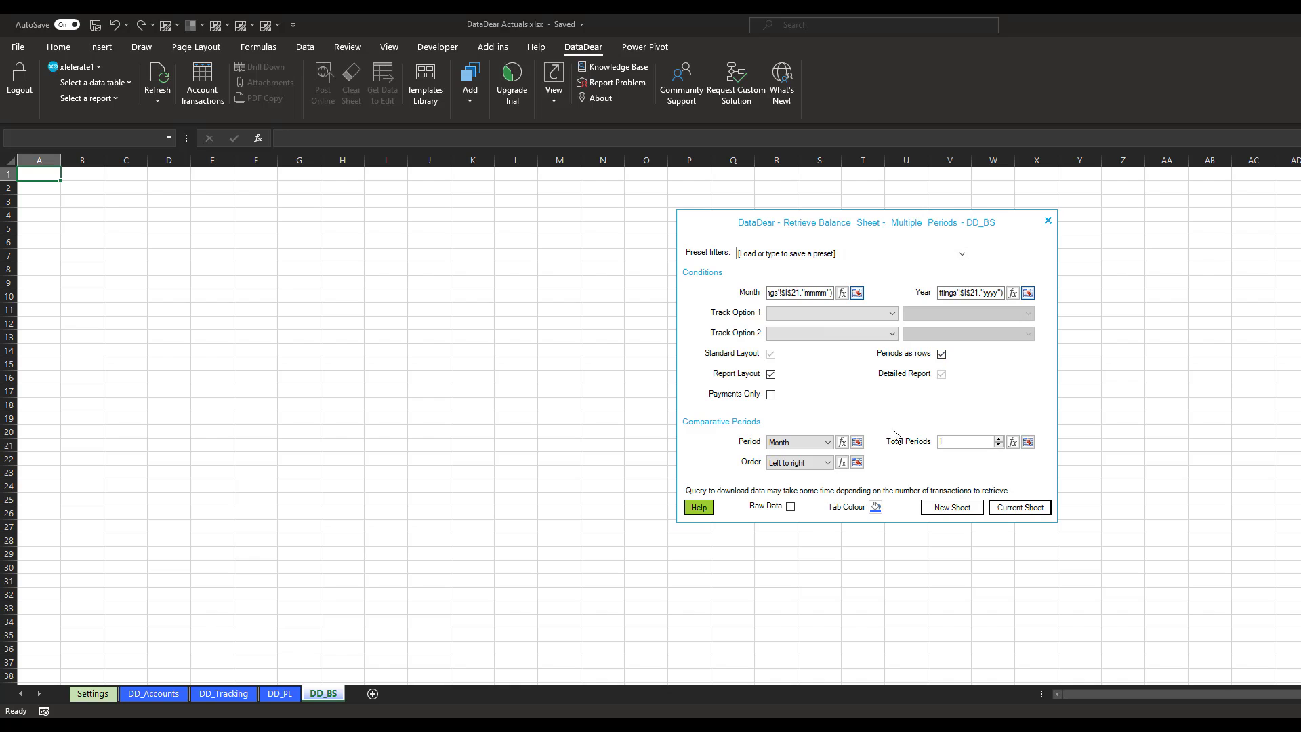
{"action": "left_click", "coordinate": [856, 443]}
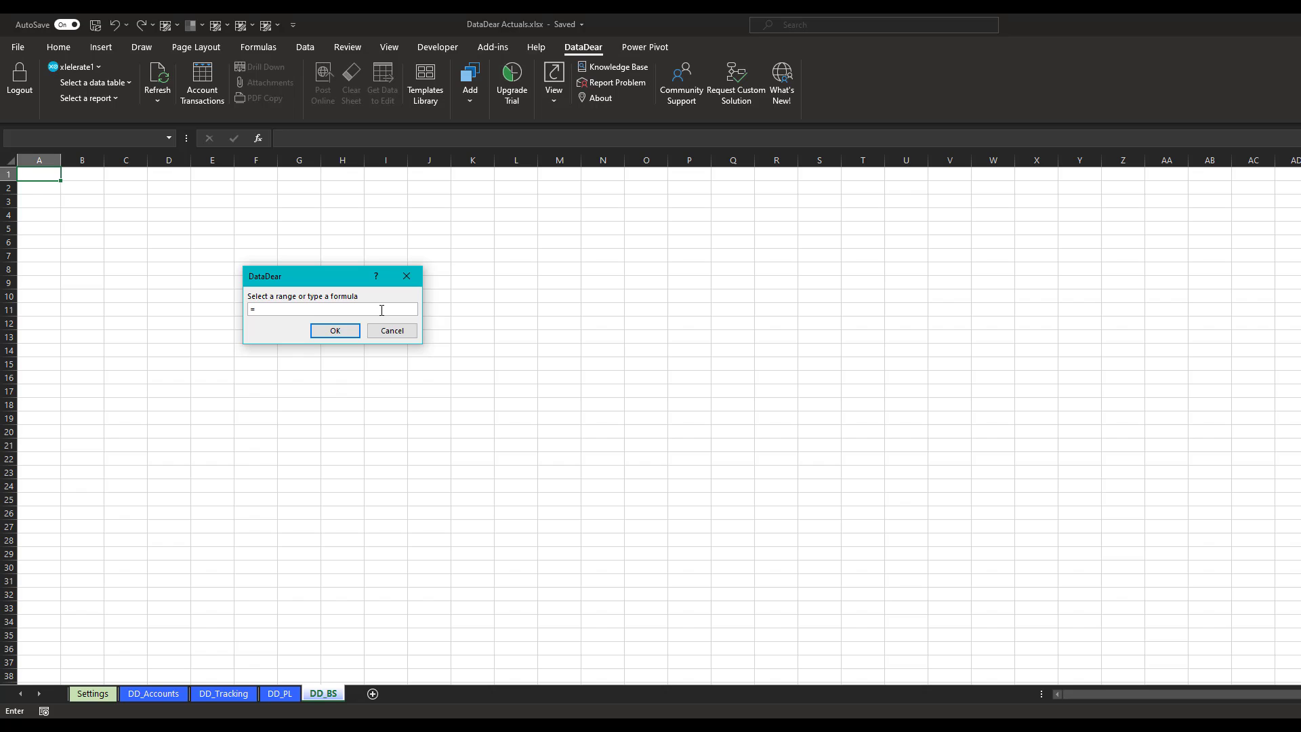
{"action": "left_click", "coordinate": [93, 694]}
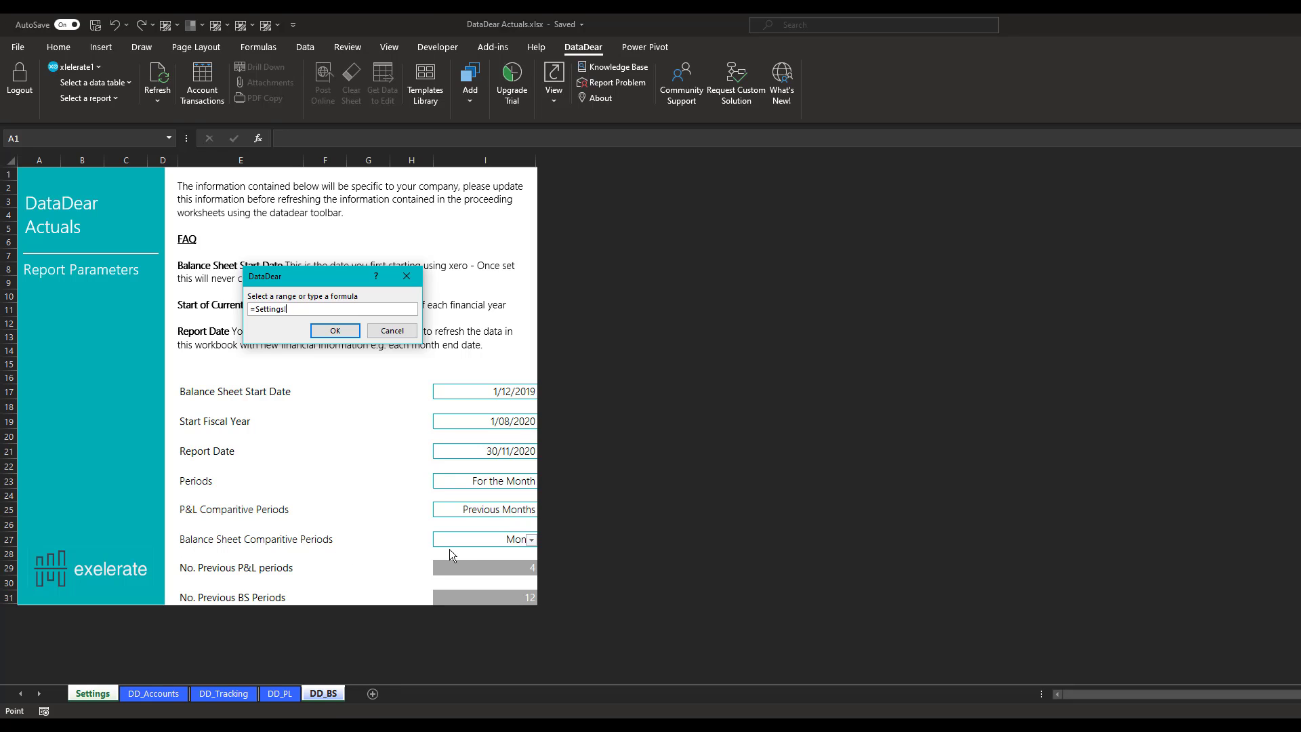
{"action": "left_click", "coordinate": [505, 522]}
{"action": "left_click", "coordinate": [507, 539]}
{"action": "left_click", "coordinate": [326, 330]}
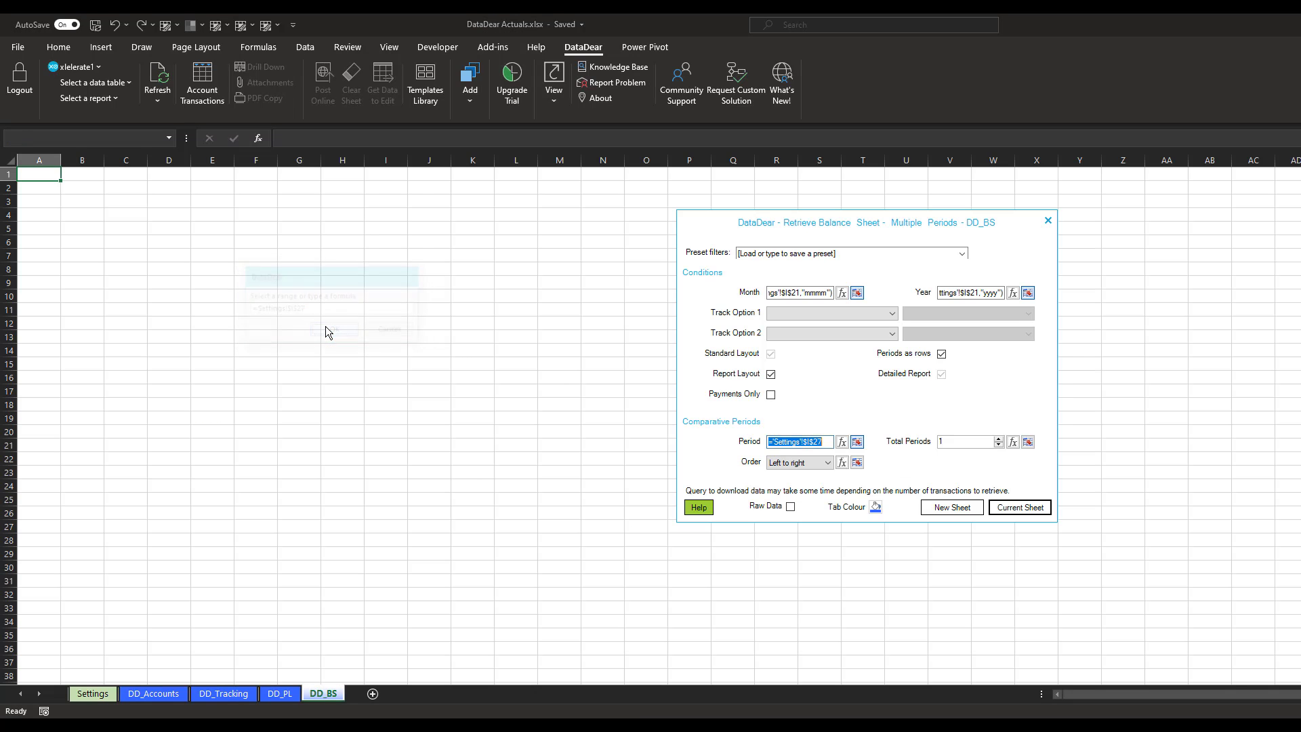
Link the balance sheet report's total periods to the No. Previous BS Periods cell Settings!$I$31 and retrieve the report into the current sheet.
{"action": "left_click", "coordinate": [1029, 442]}
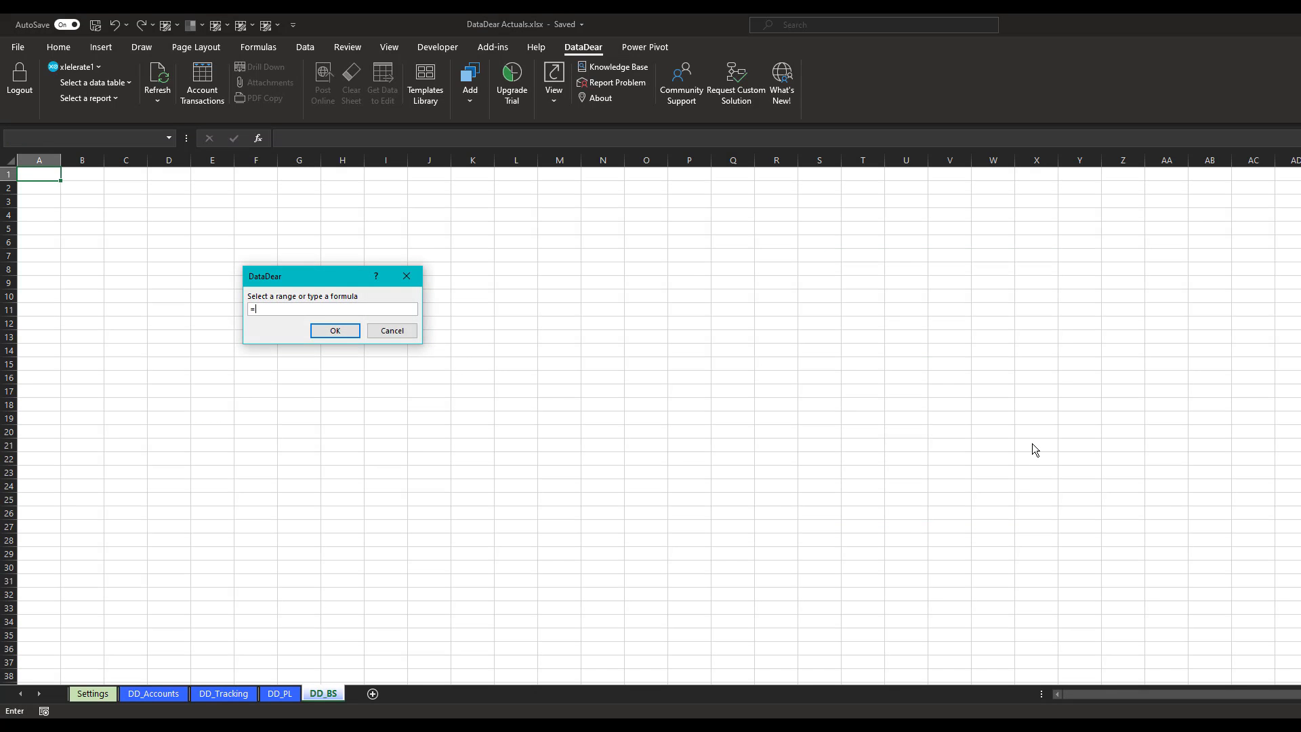
{"action": "left_click", "coordinate": [88, 693]}
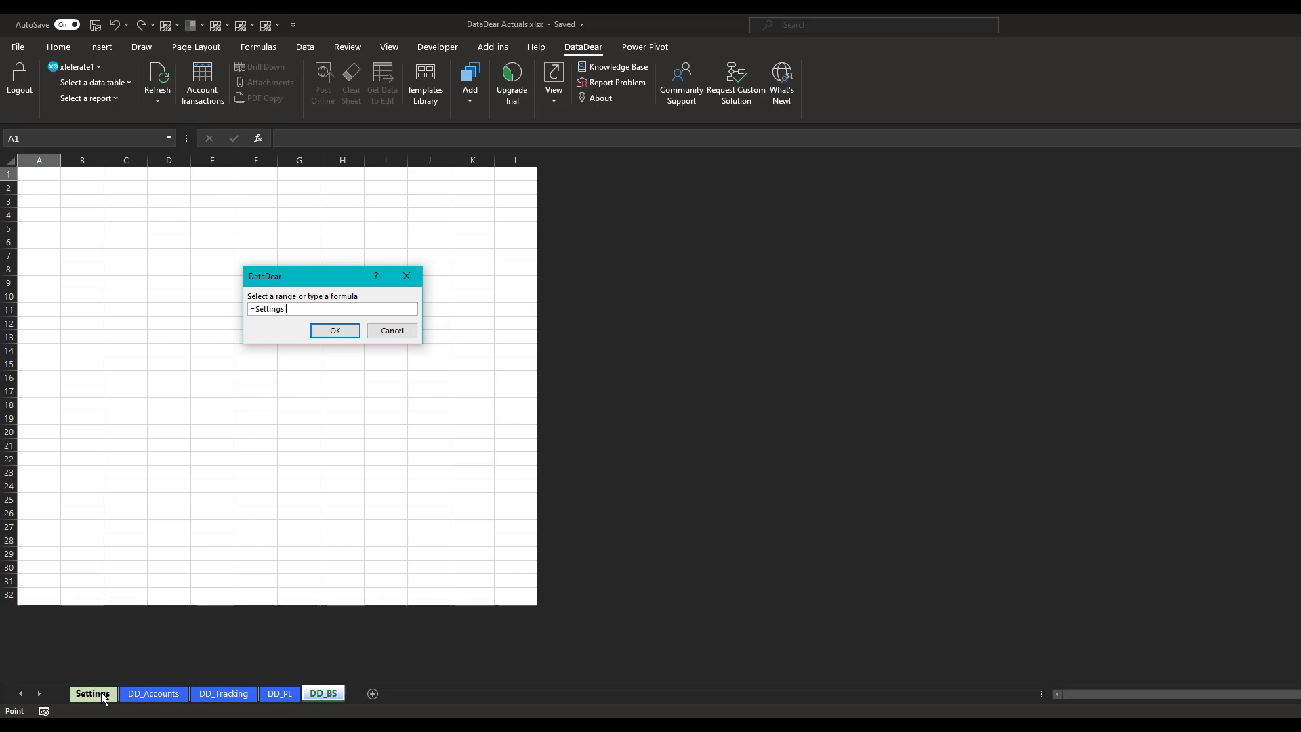
{"action": "left_click", "coordinate": [515, 596]}
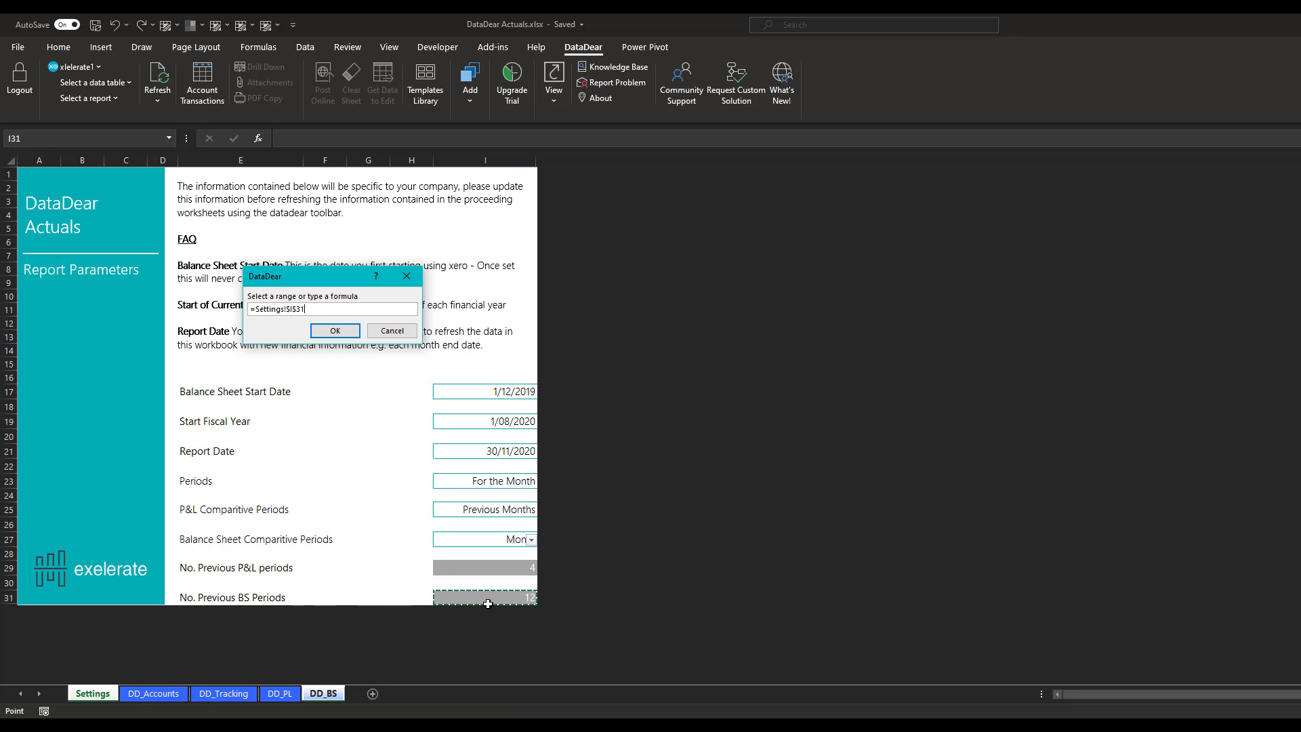
{"action": "left_click", "coordinate": [335, 330]}
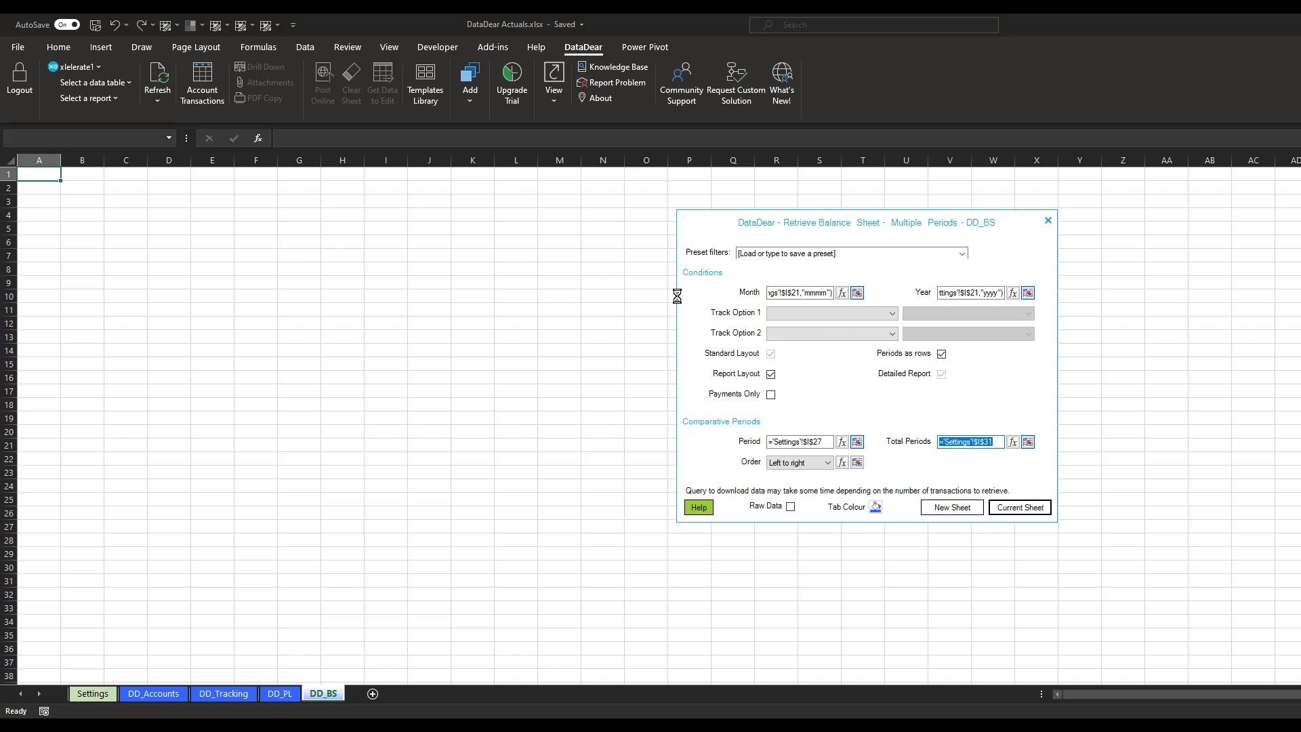
{"action": "left_click", "coordinate": [1029, 516]}
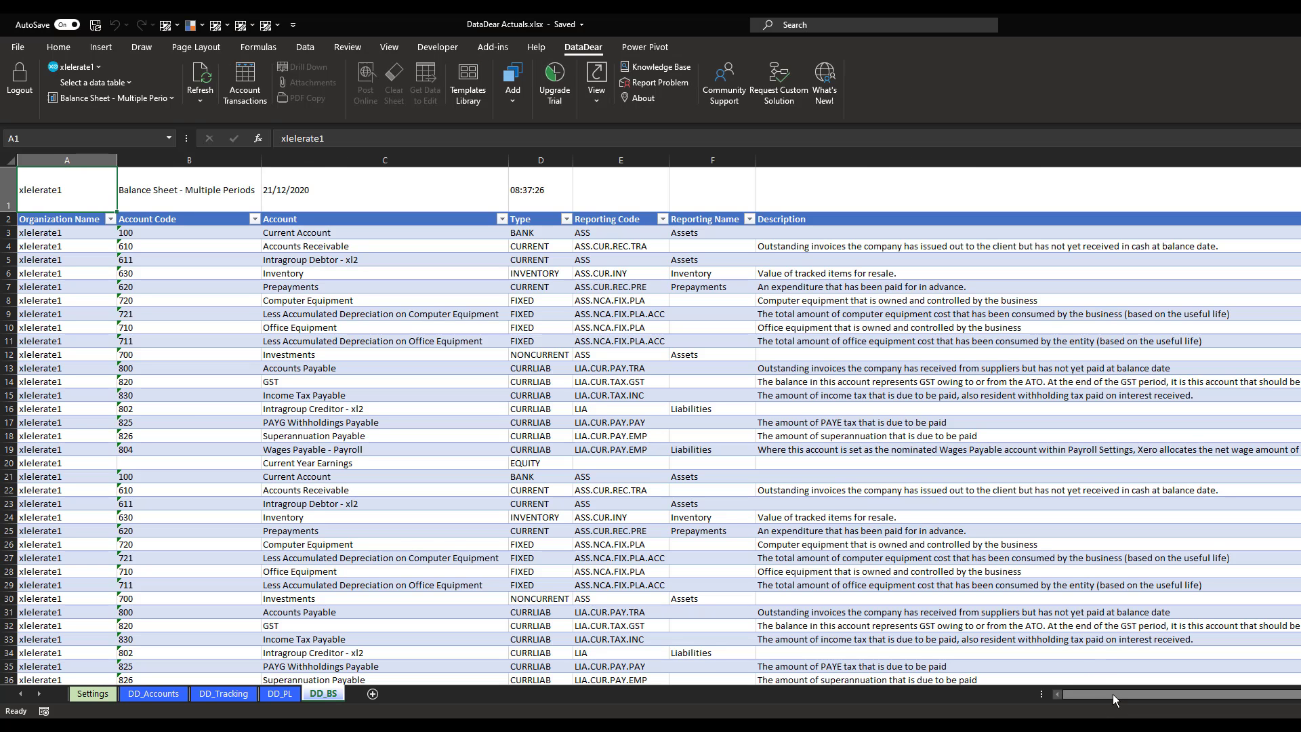
Look through the retrieved balance sheet rows on DD_BS, checking the Period and value columns from first to last row.
{"action": "left_click_drag", "start_coordinate": [1113, 694], "coordinate": [1297, 693]}
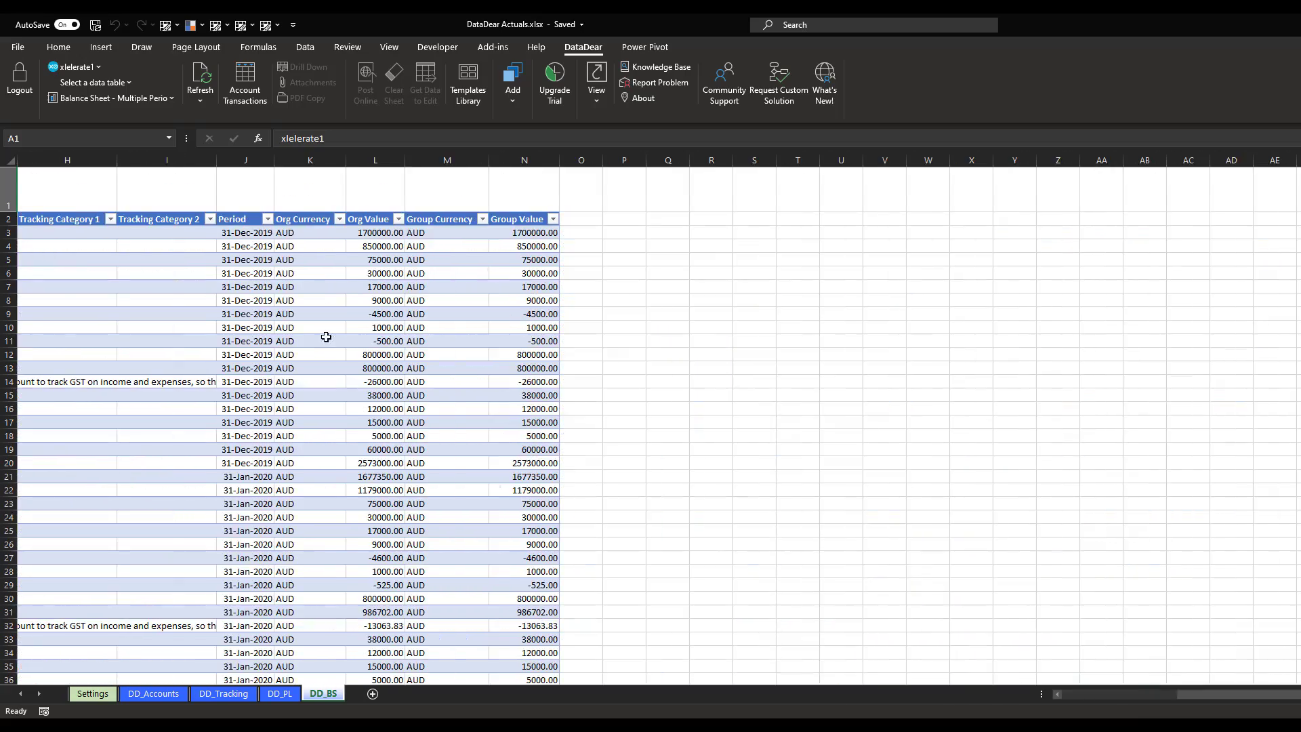
{"action": "scroll", "coordinate": [326, 338], "scroll_direction": "down", "scroll_amount": 16}
{"action": "scroll", "coordinate": [334, 349], "scroll_direction": "down", "scroll_amount": 20}
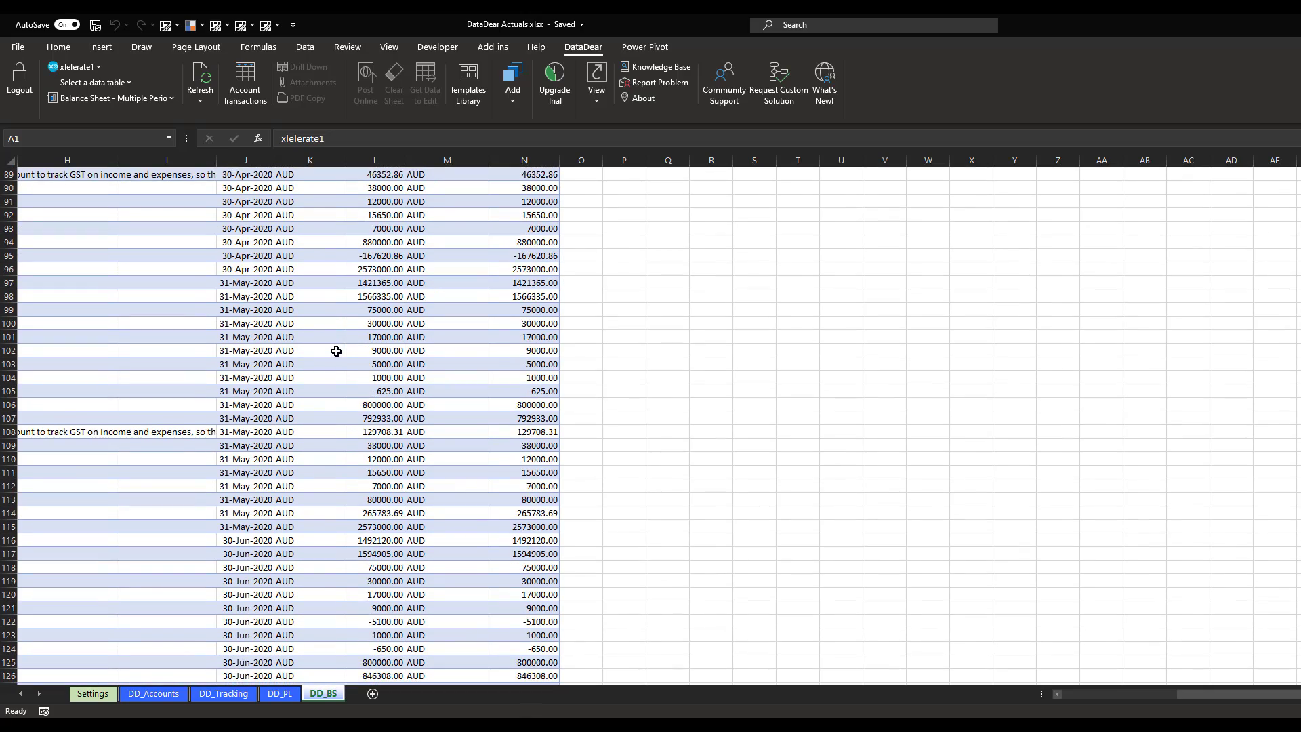
{"action": "scroll", "coordinate": [336, 351], "scroll_direction": "down", "scroll_amount": 15}
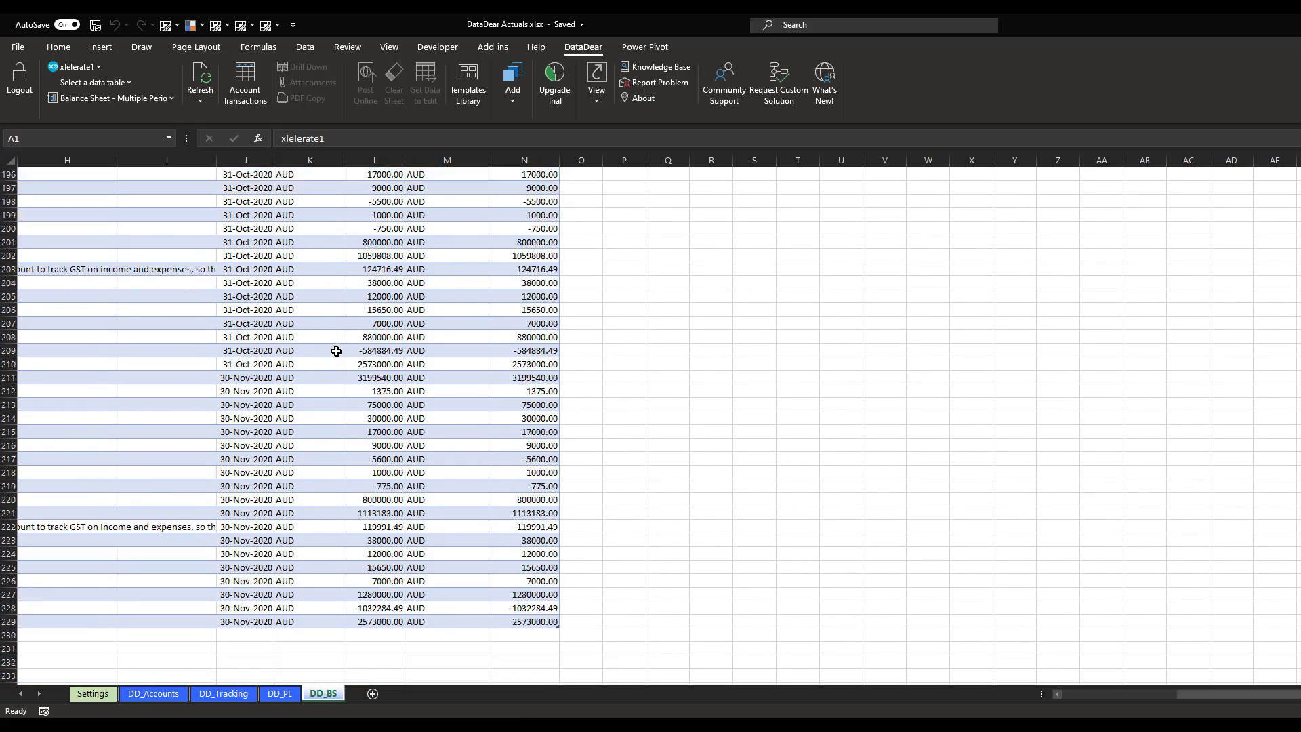
{"action": "scroll", "coordinate": [336, 351], "scroll_direction": "up", "scroll_amount": 20}
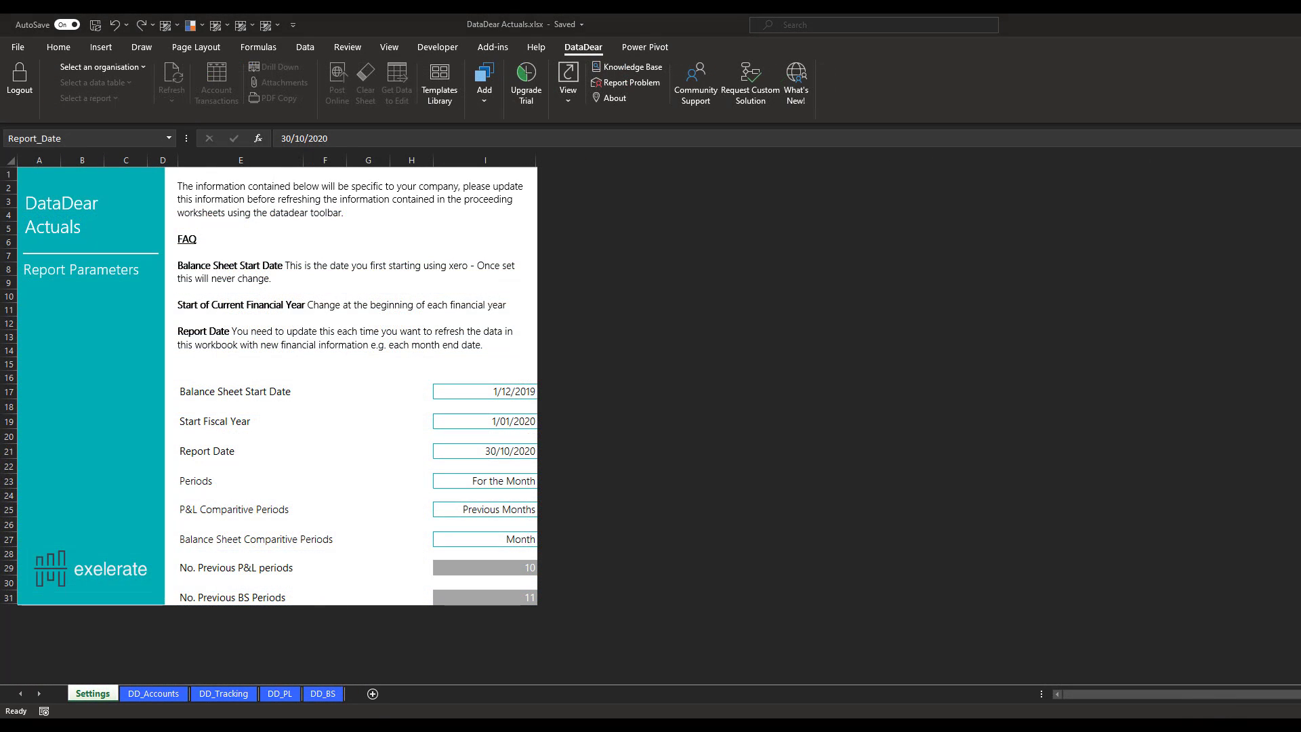
On the Settings sheet, set the Report Date to 30/11/2020 and the Start Fiscal Year to 1/03/2020.
{"action": "left_click", "coordinate": [75, 698]}
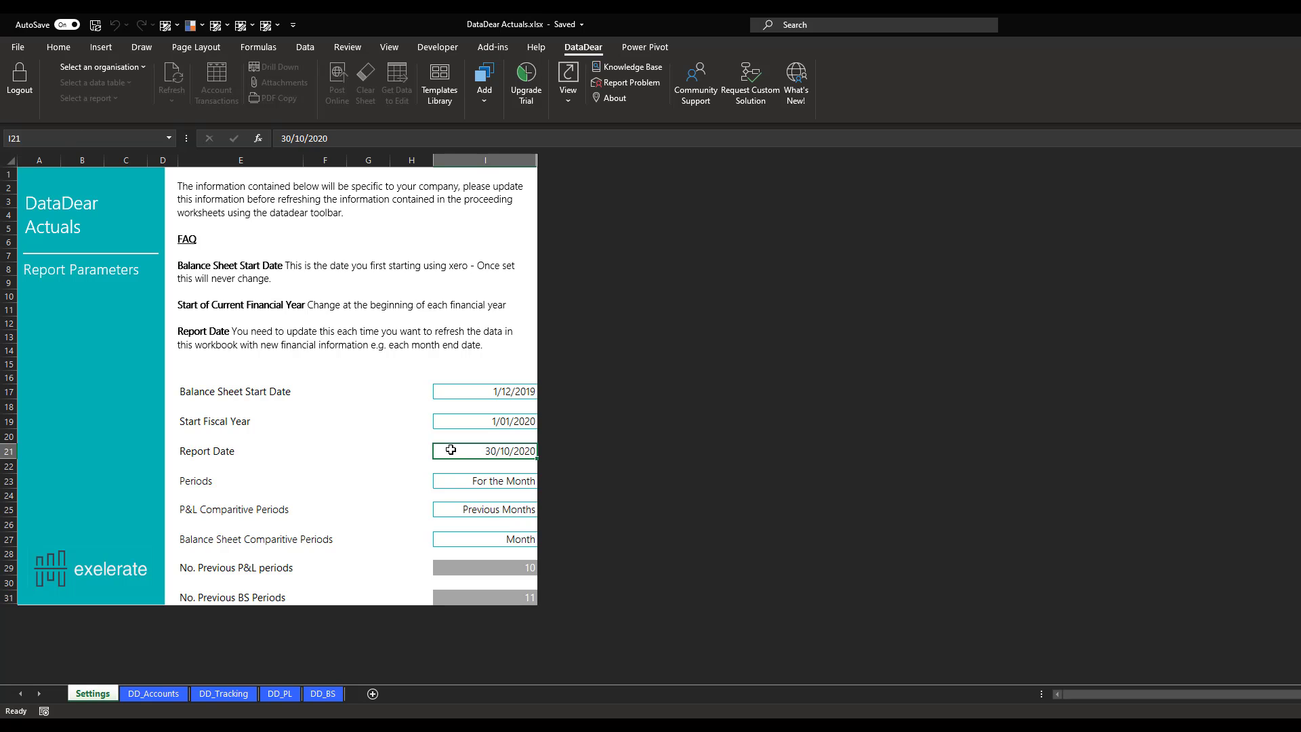
{"action": "type", "text": "30/11/20"}
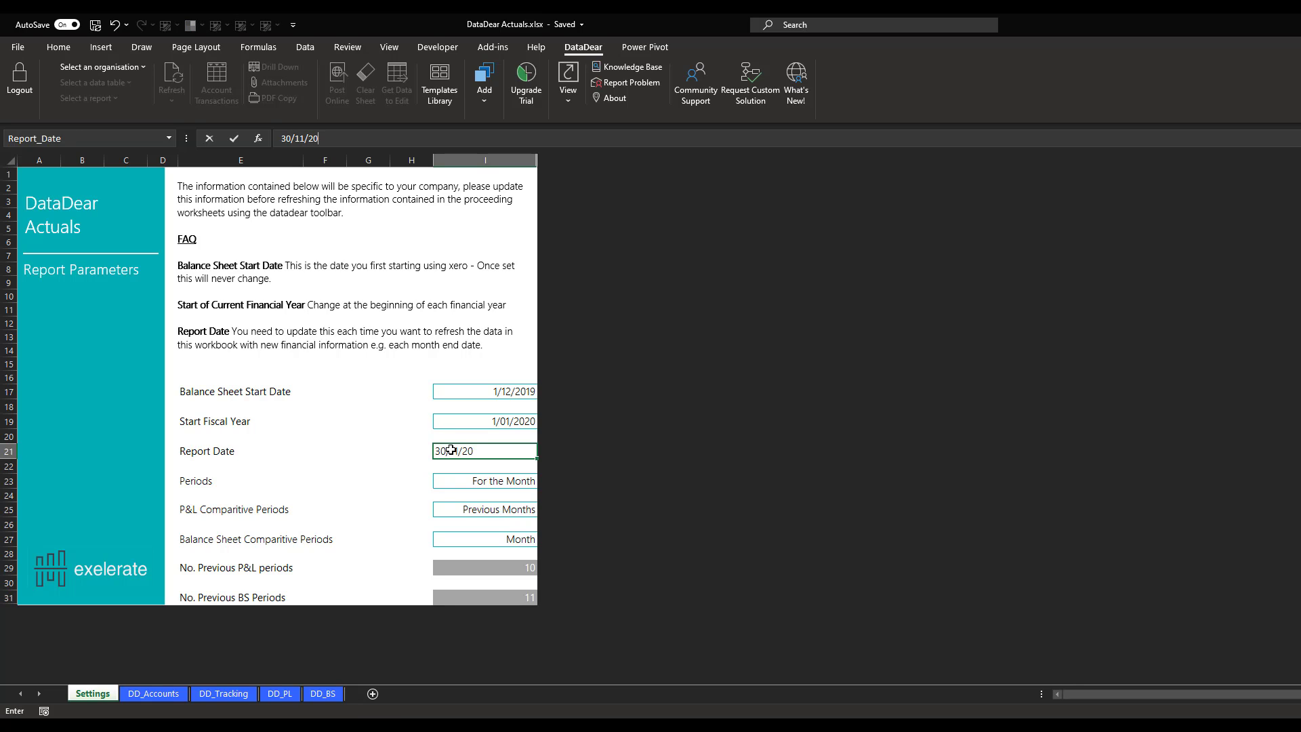
{"action": "key", "text": "Return"}
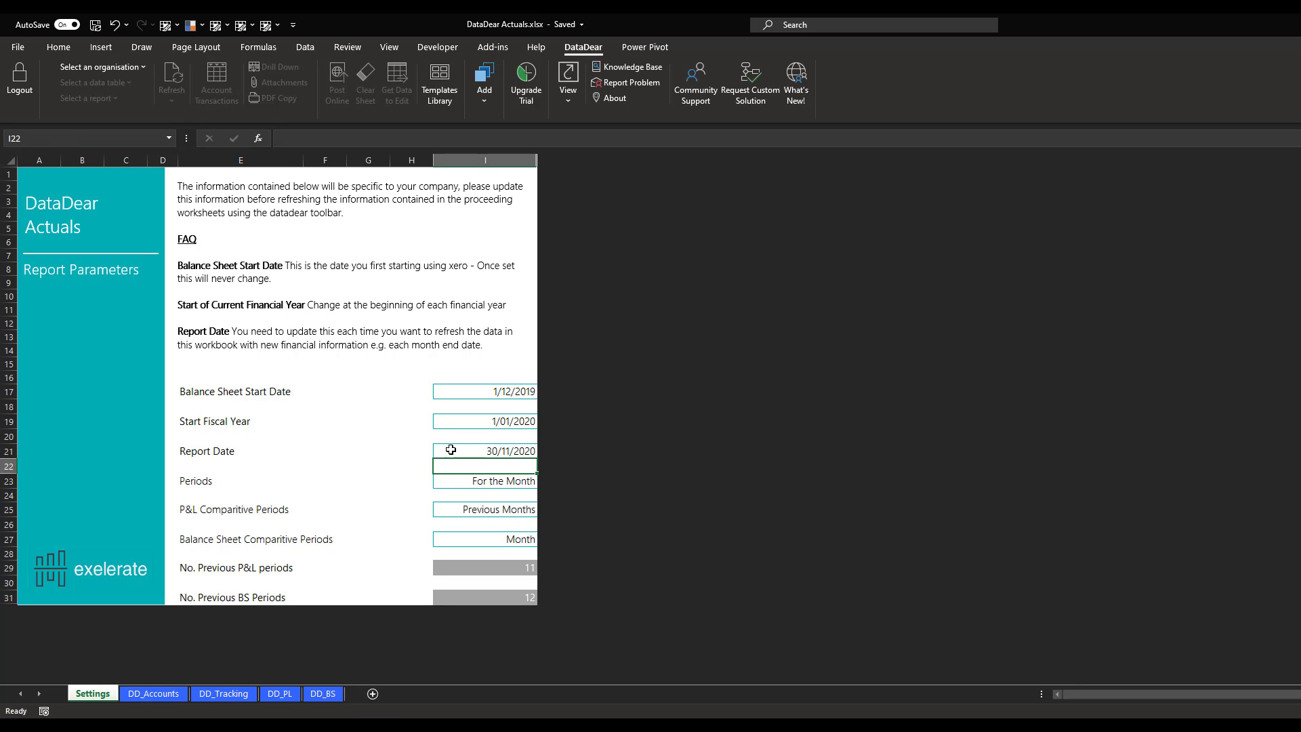
{"action": "left_click", "coordinate": [484, 420]}
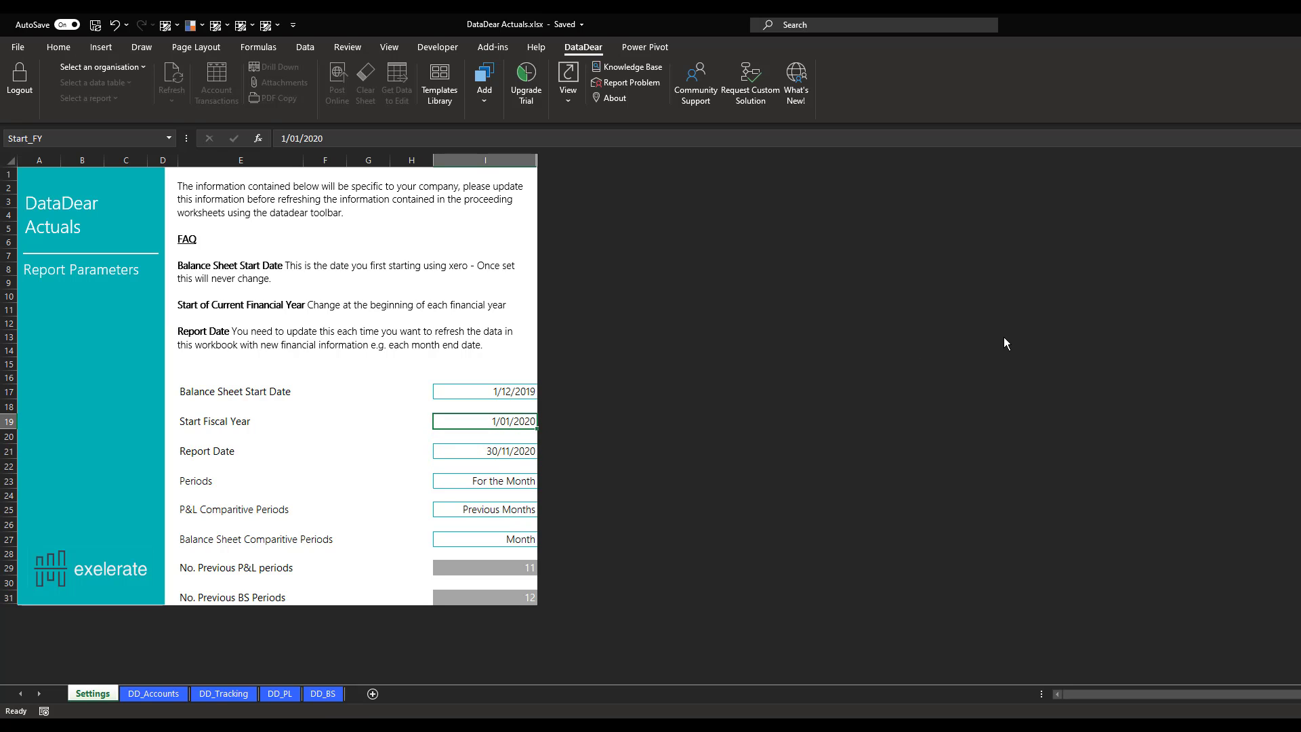
{"action": "type", "text": "1/0"}
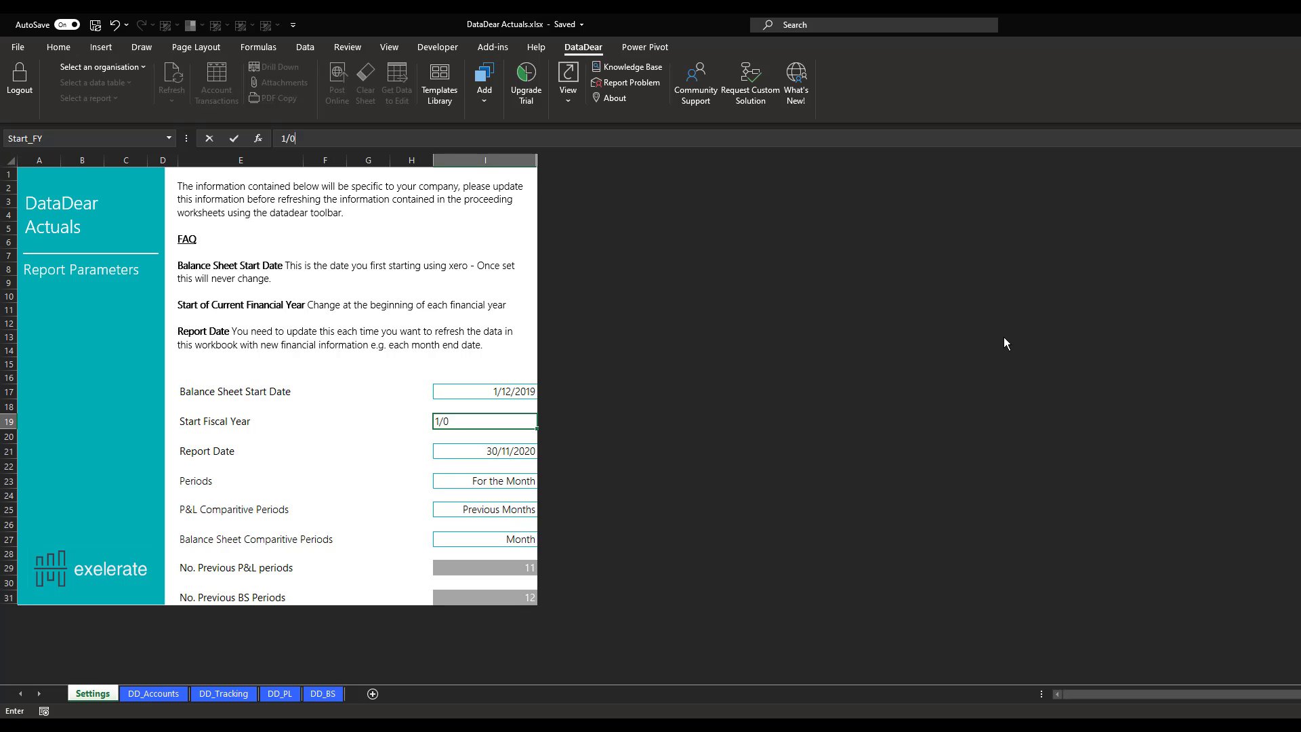
{"action": "type", "text": "3/20"}
{"action": "key", "text": "Return"}
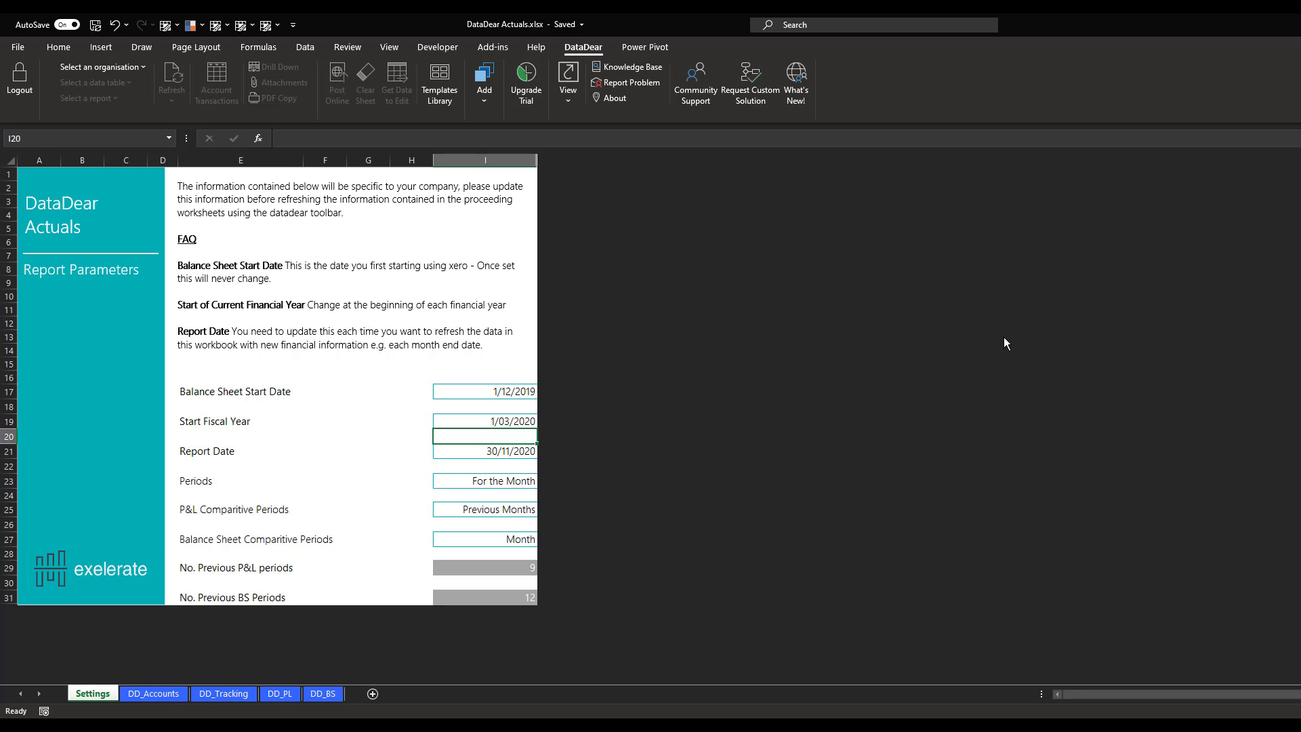
On the DD_Accounts sheet, select the xlelerate1 organisation and open the Refresh All Sheets options.
{"action": "left_click", "coordinate": [136, 691]}
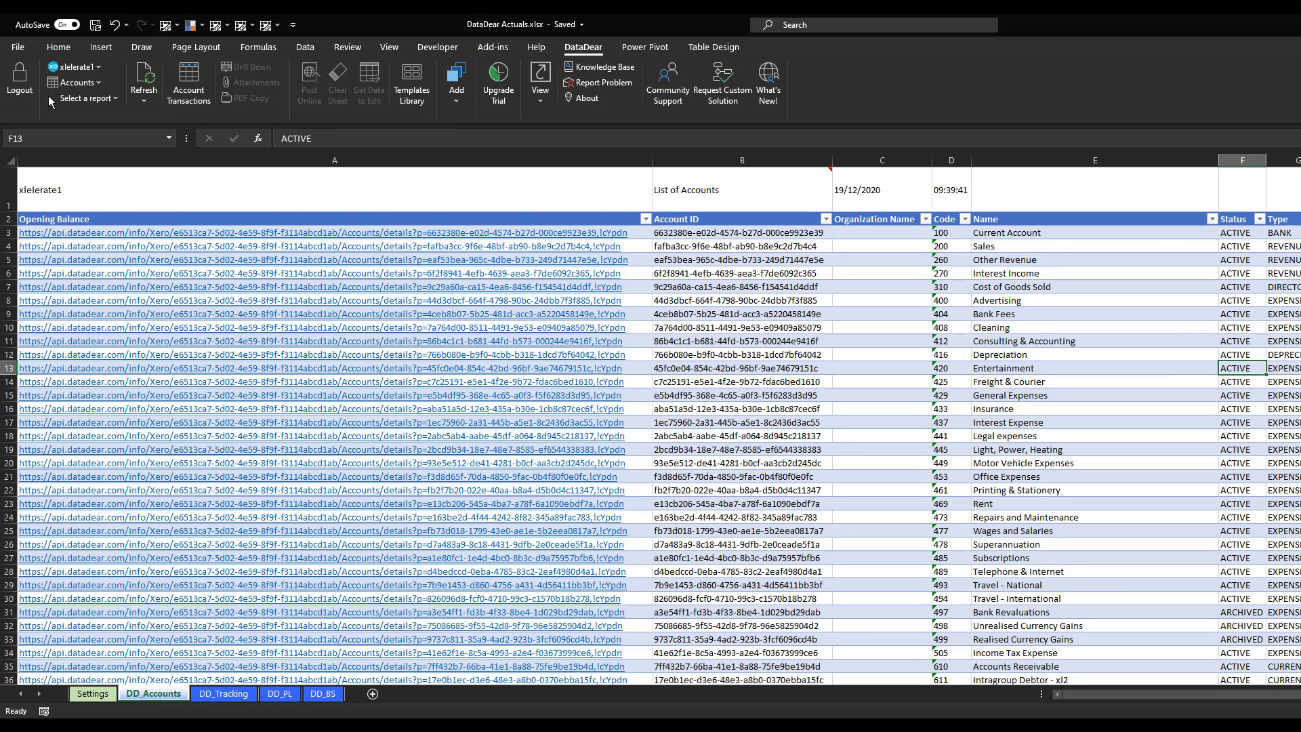
{"action": "left_click", "coordinate": [76, 67]}
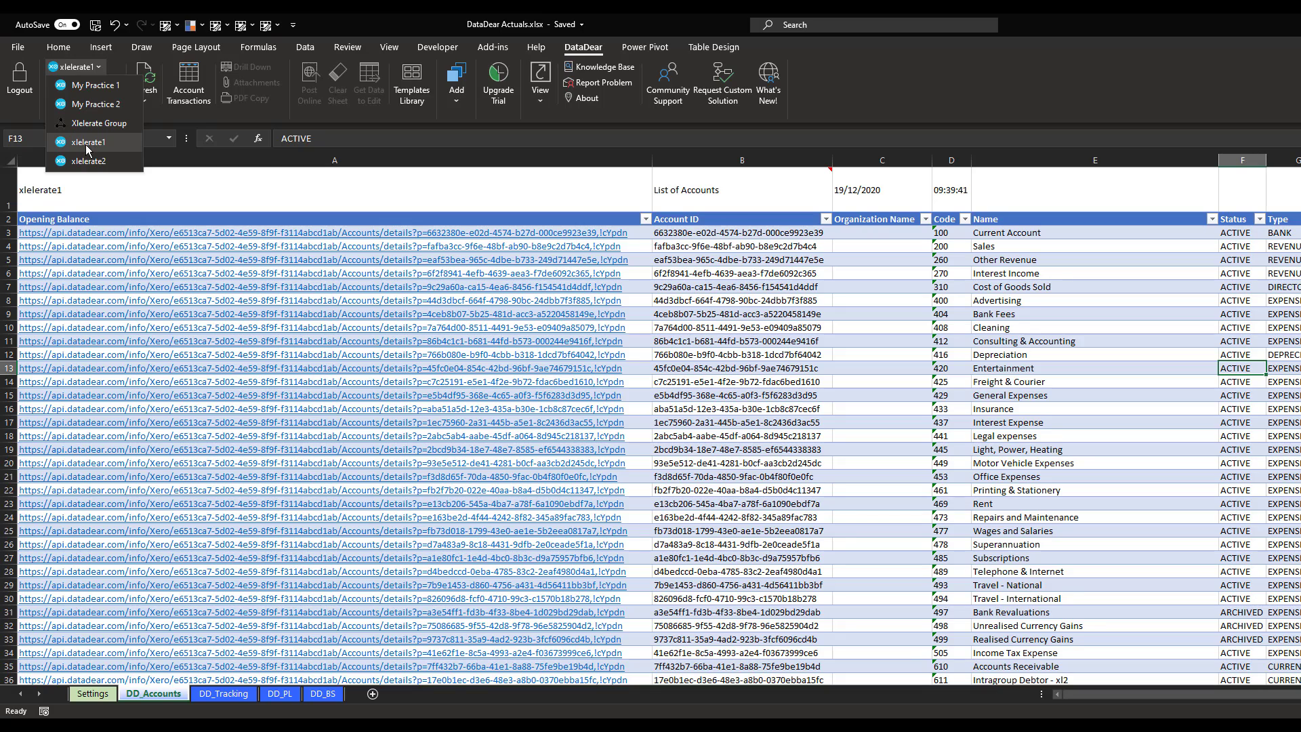
{"action": "left_click", "coordinate": [87, 143]}
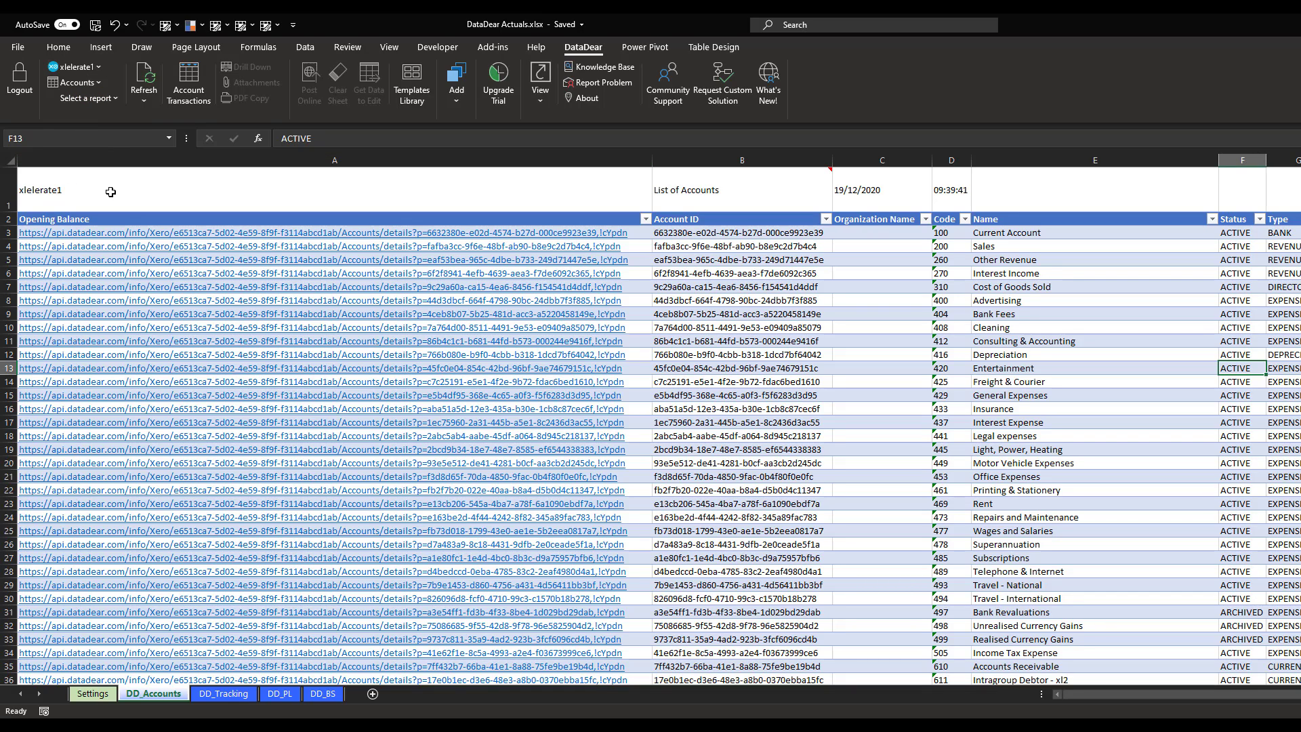
{"action": "left_click", "coordinate": [144, 99]}
{"action": "left_click", "coordinate": [163, 157]}
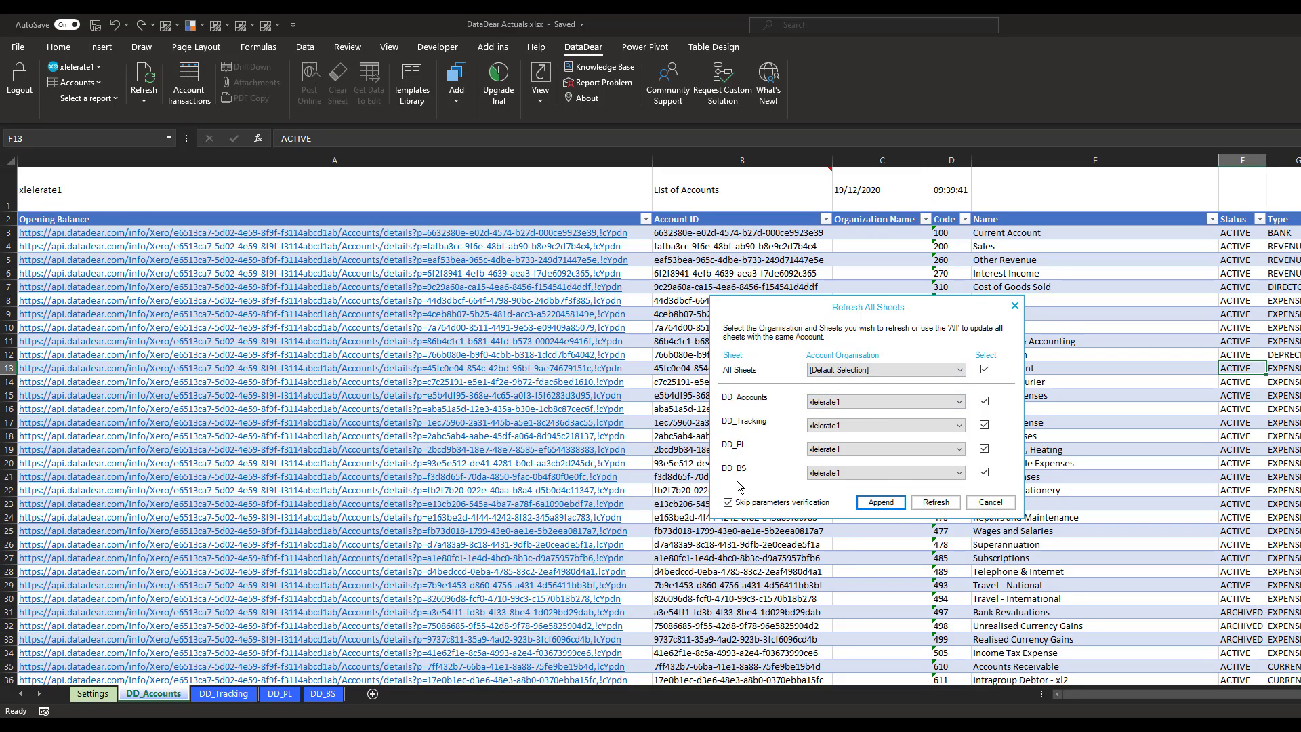
Choose xlelerate1 as the account organisation for all sheets in the refresh.
{"action": "left_click", "coordinate": [957, 402]}
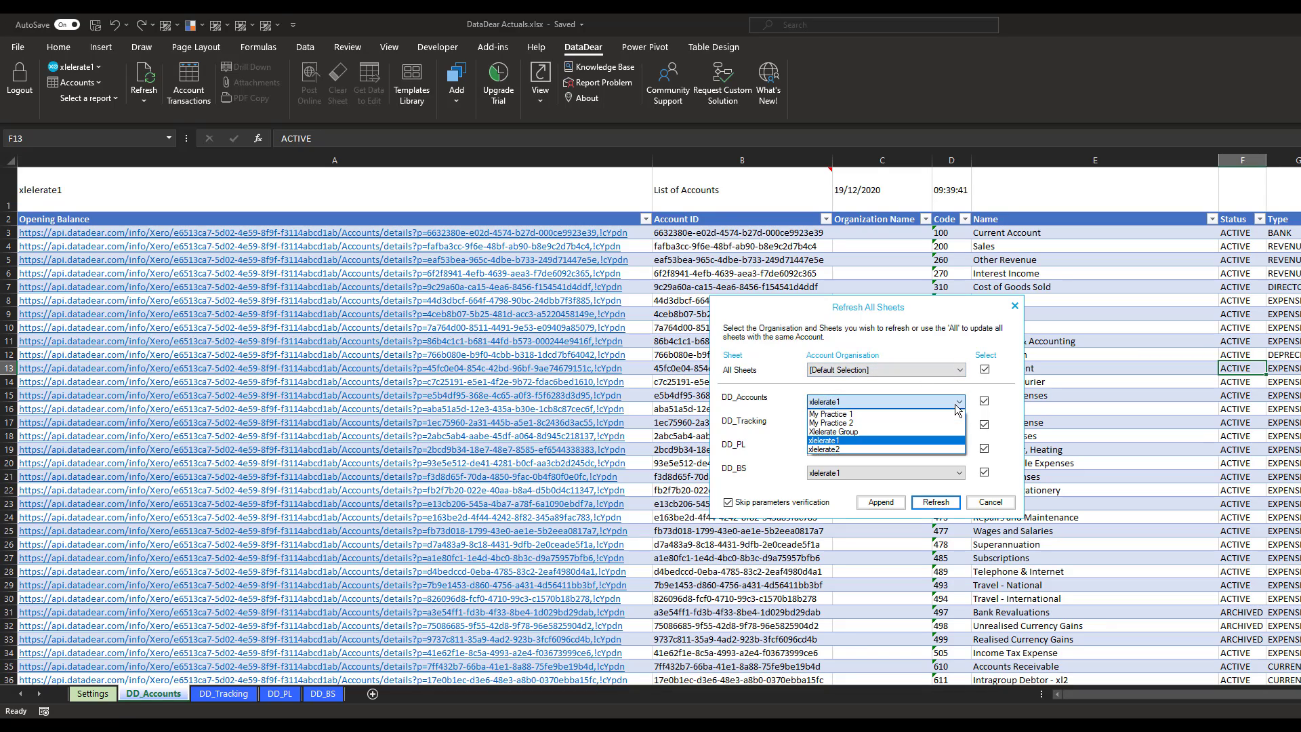
{"action": "left_click", "coordinate": [942, 449]}
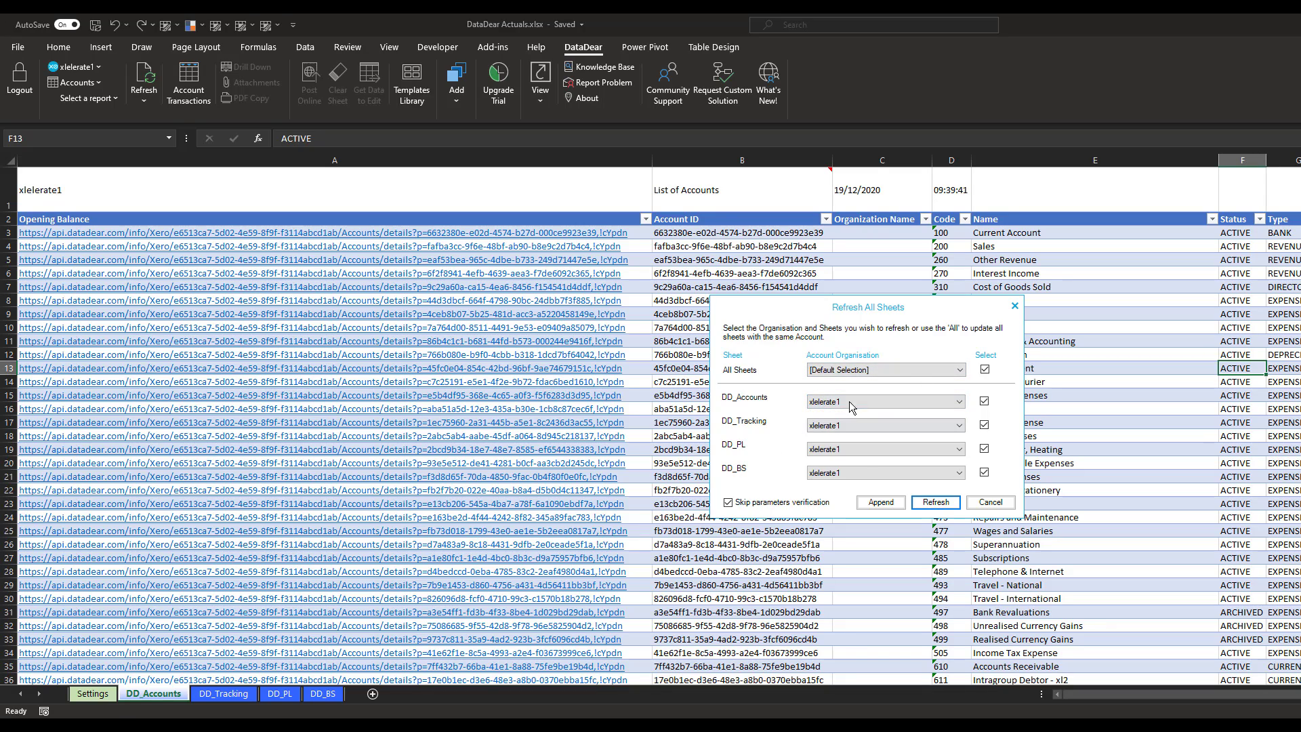
{"action": "left_click", "coordinate": [921, 369]}
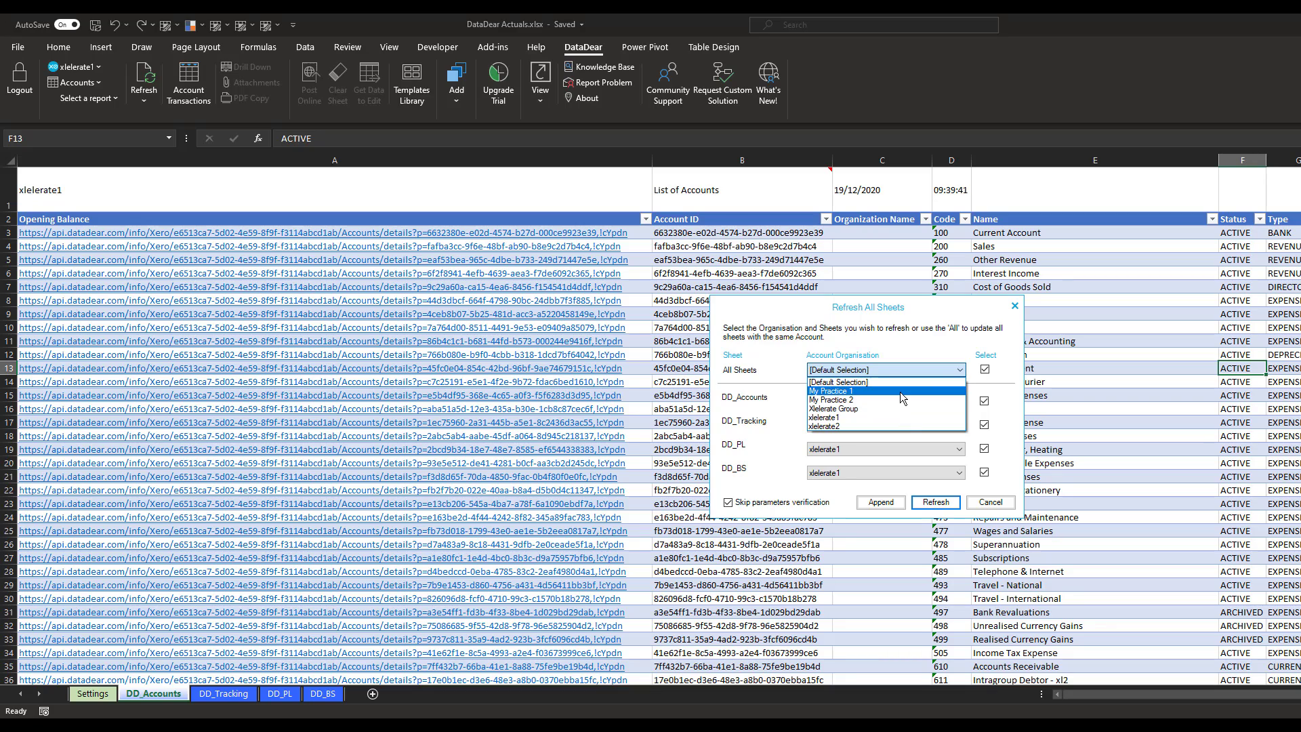
{"action": "left_click", "coordinate": [894, 417]}
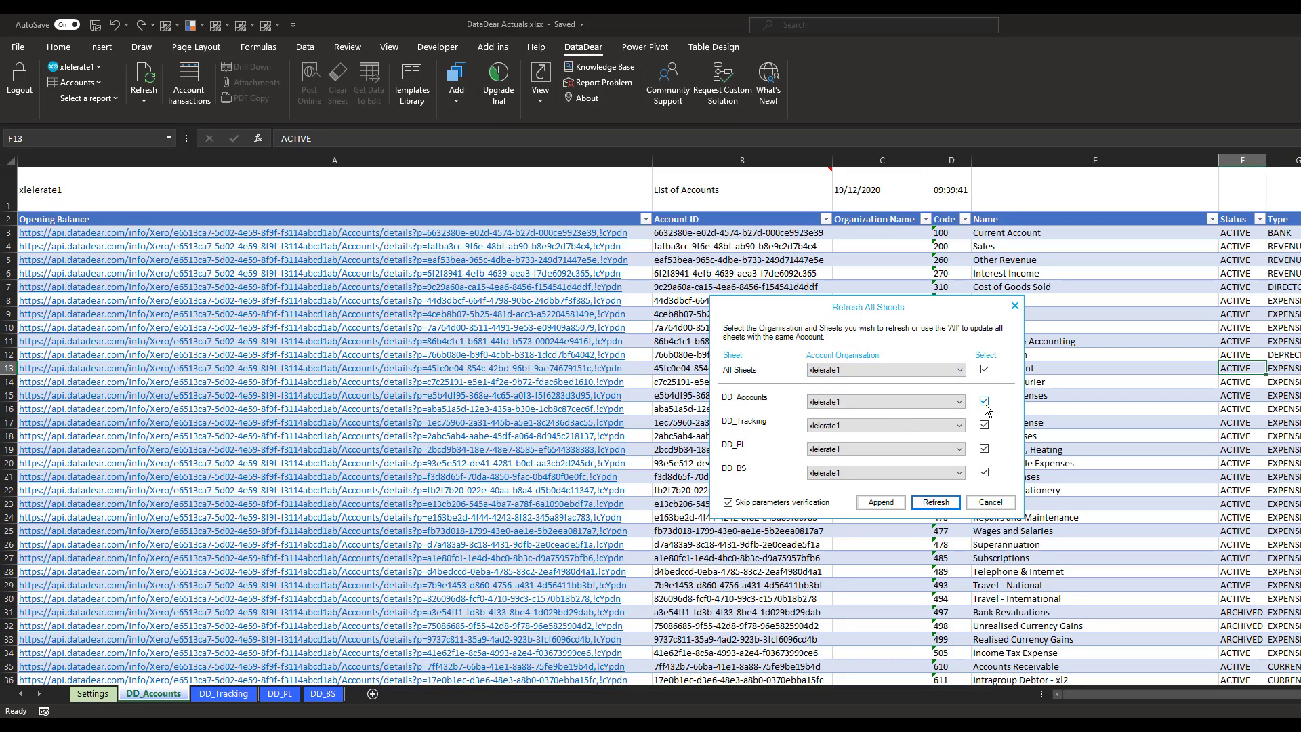
Limit the refresh selection to include DD_PL but leave out DD_Accounts and DD_Tracking, and run the refresh.
{"action": "left_click", "coordinate": [984, 369]}
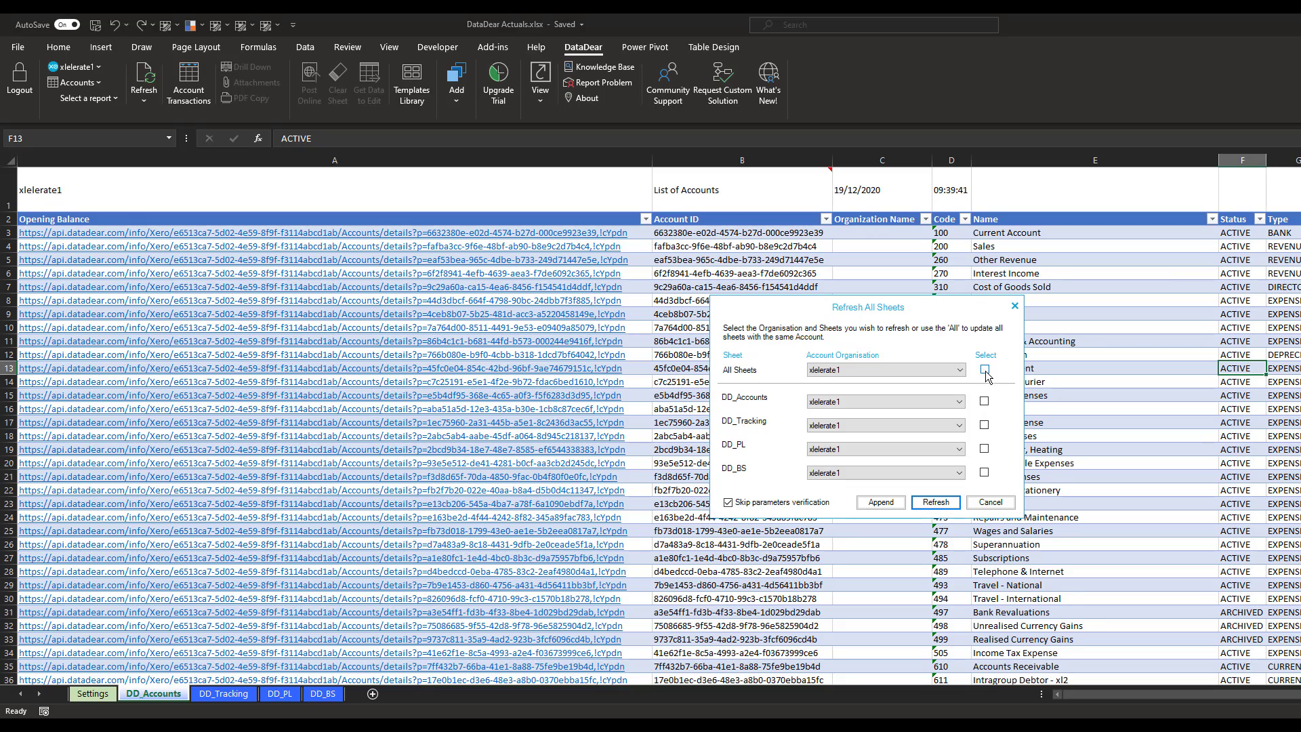
{"action": "left_click", "coordinate": [986, 447]}
{"action": "left_click", "coordinate": [985, 425]}
{"action": "left_click", "coordinate": [985, 402]}
{"action": "left_click", "coordinate": [986, 403]}
{"action": "left_click", "coordinate": [984, 425]}
{"action": "left_click", "coordinate": [937, 504]}
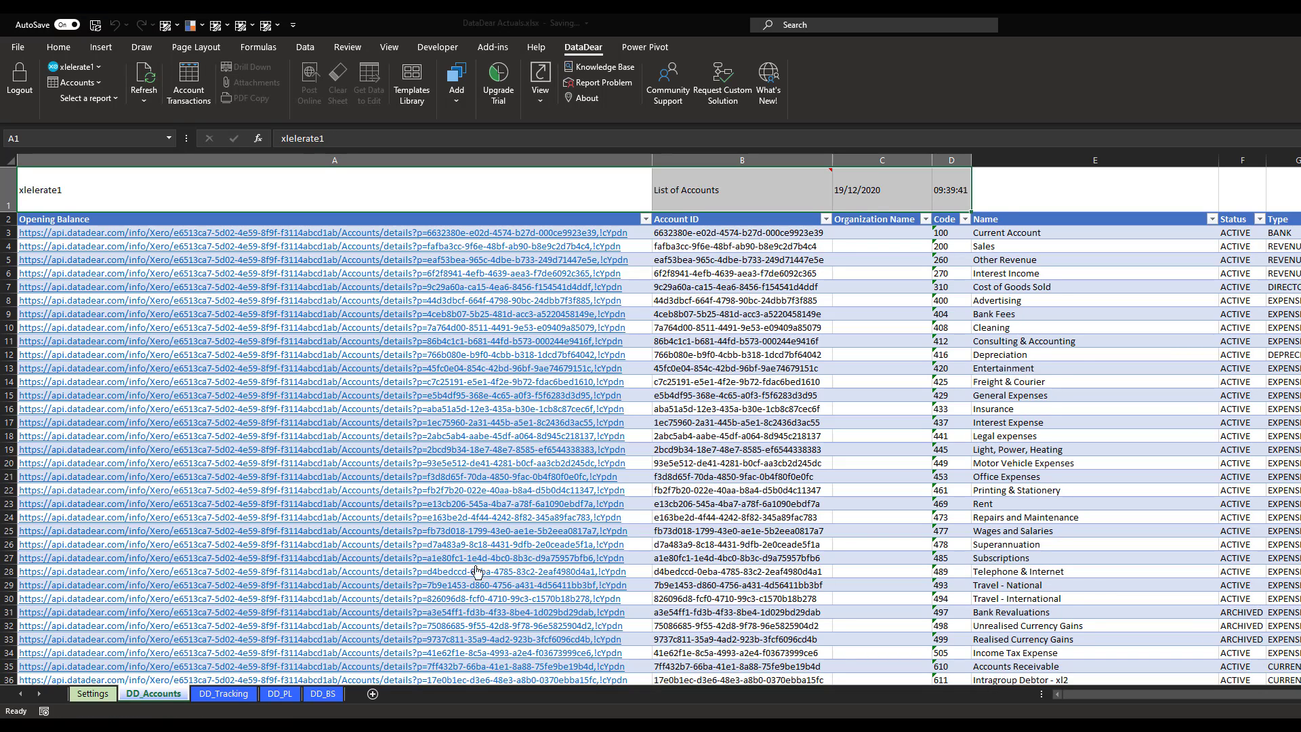
Examine the refreshed profit and loss data on DD_PL, checking its periods, tracking categories and value columns.
{"action": "left_click", "coordinate": [278, 693]}
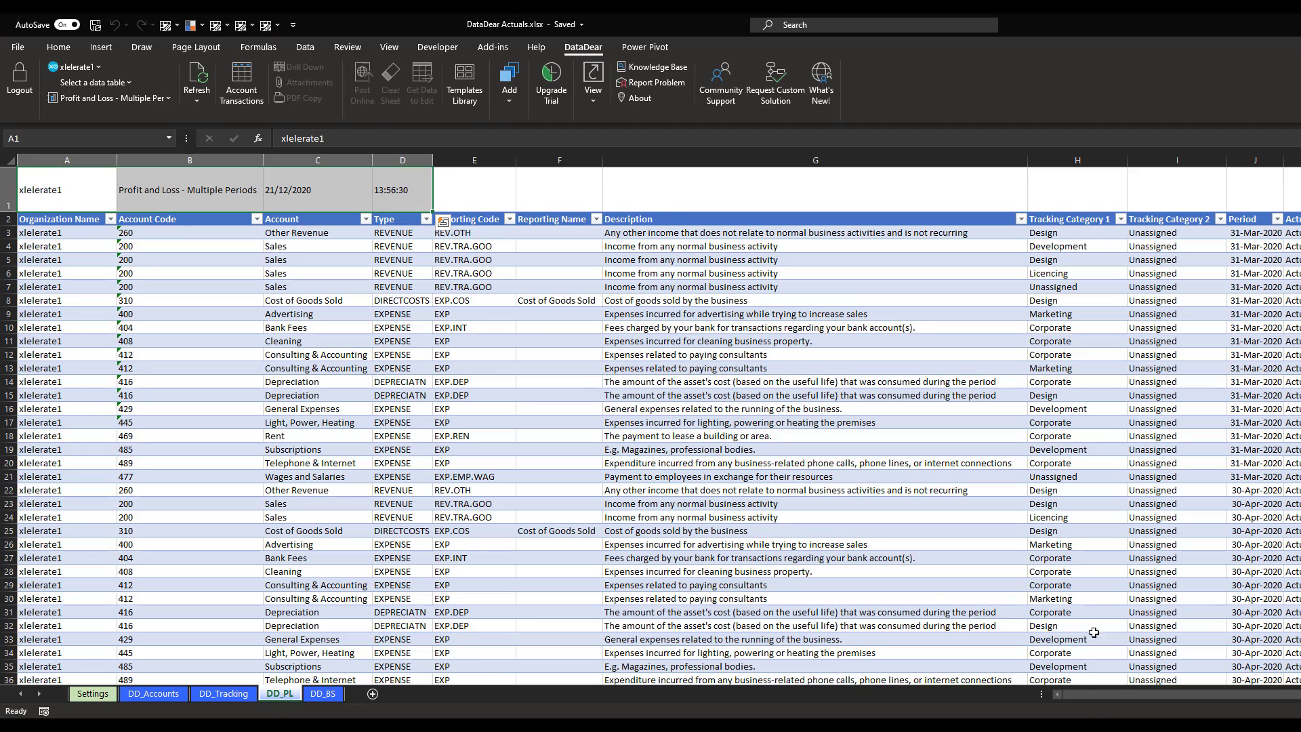
{"action": "left_click_drag", "start_coordinate": [1094, 694], "coordinate": [1189, 683]}
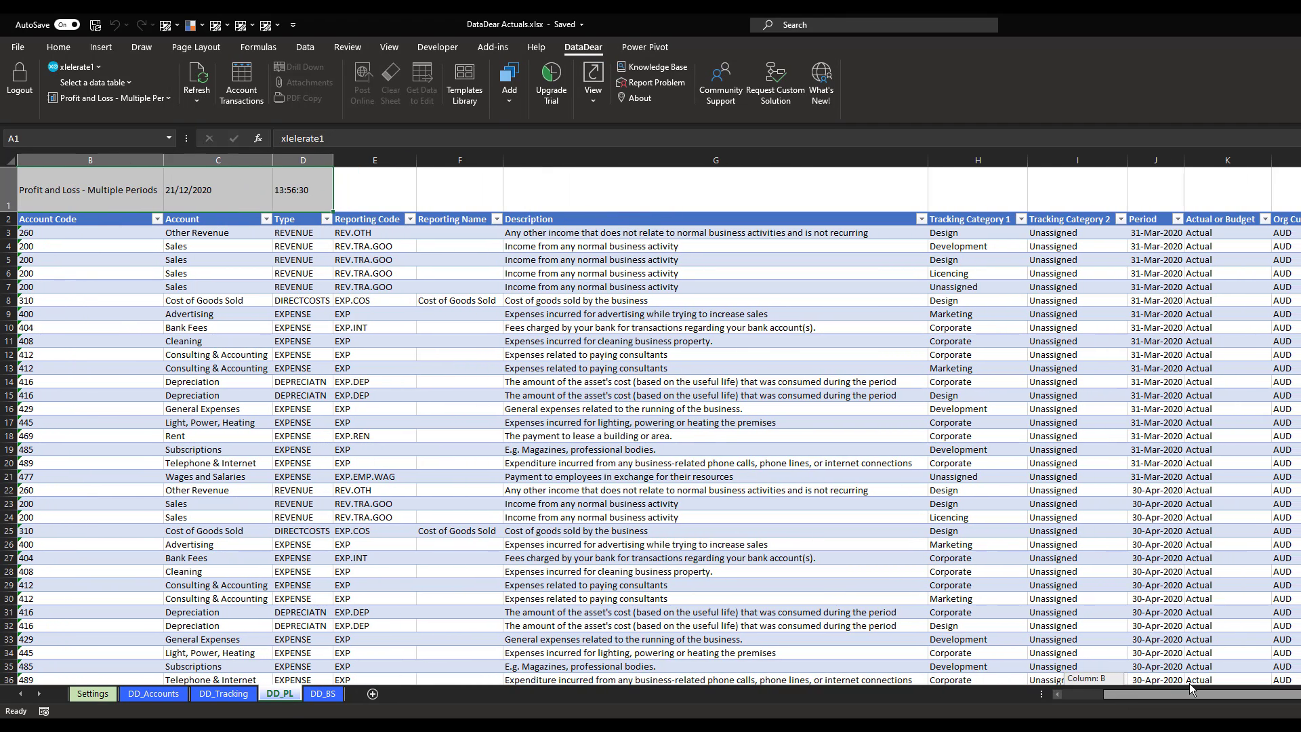
{"action": "left_click_drag", "start_coordinate": [1270, 676], "coordinate": [1270, 677]}
{"action": "scroll", "coordinate": [343, 221], "scroll_direction": "right", "scroll_amount": 5}
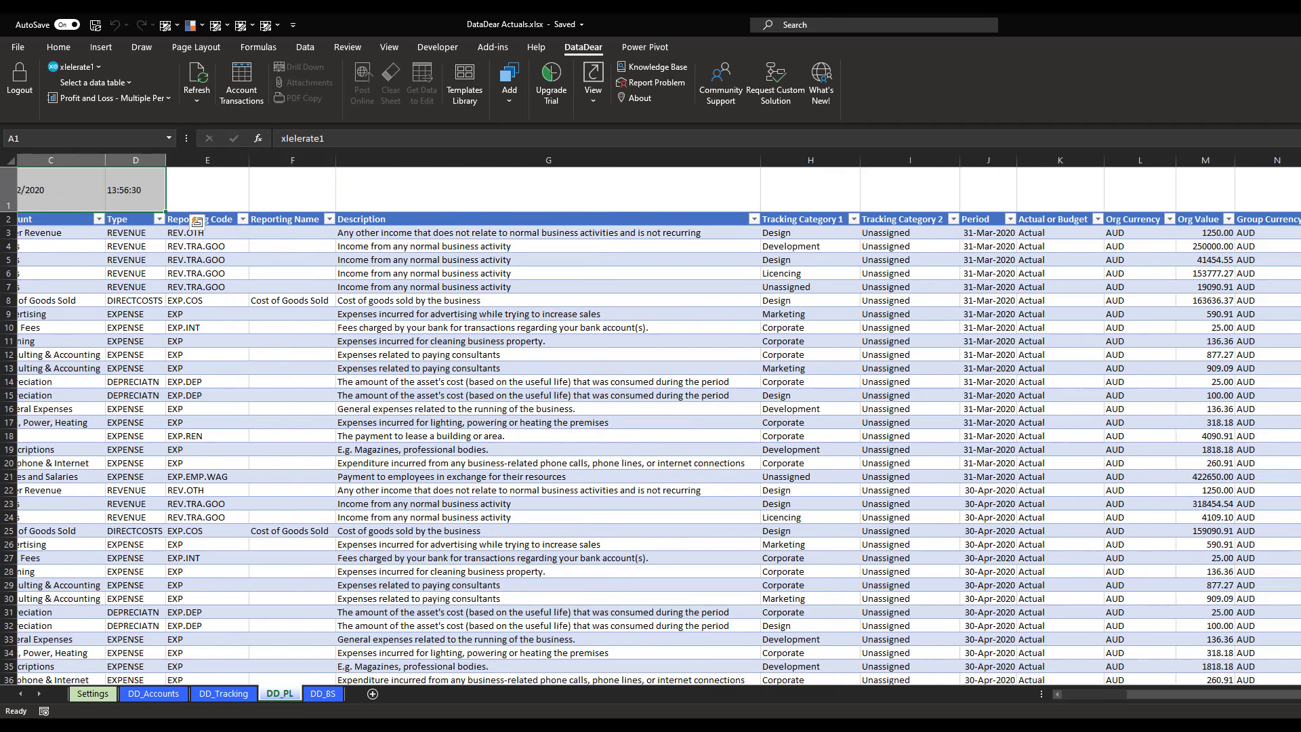
{"action": "scroll", "coordinate": [855, 544], "scroll_direction": "down", "scroll_amount": 20}
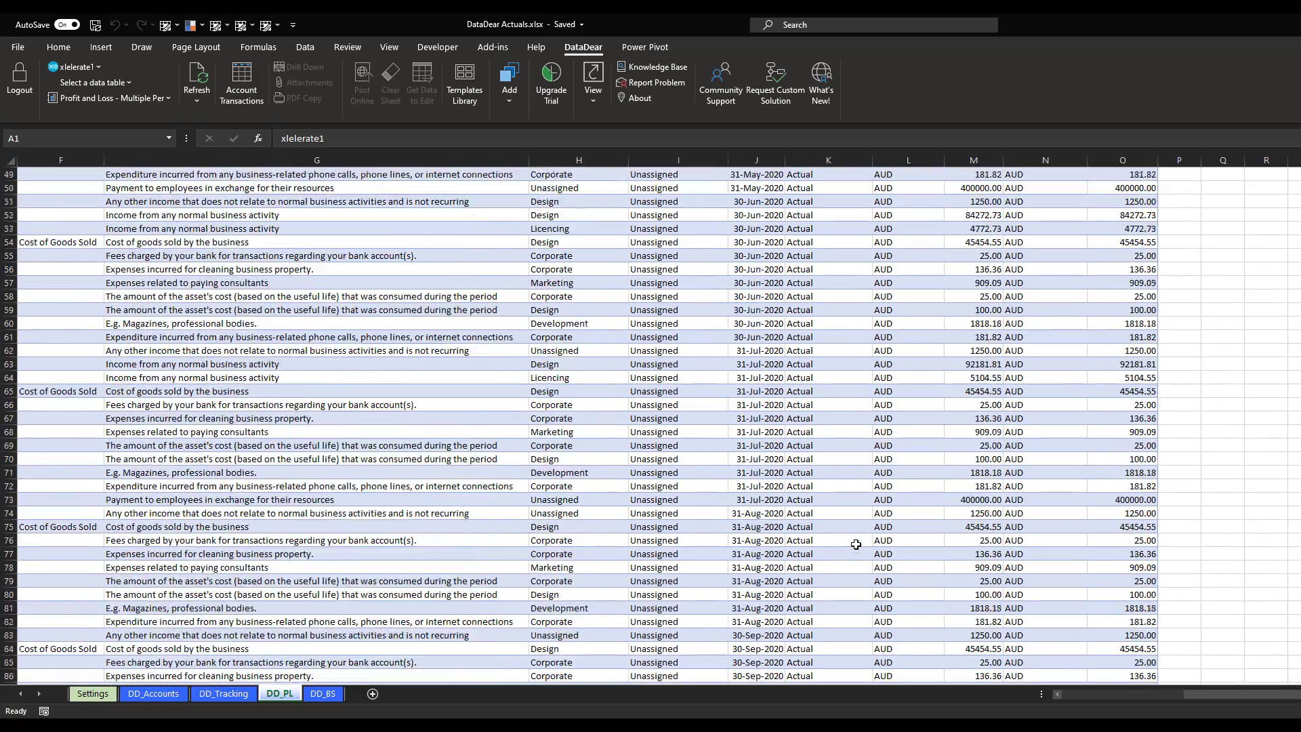
{"action": "scroll", "coordinate": [816, 527], "scroll_direction": "up", "scroll_amount": 20}
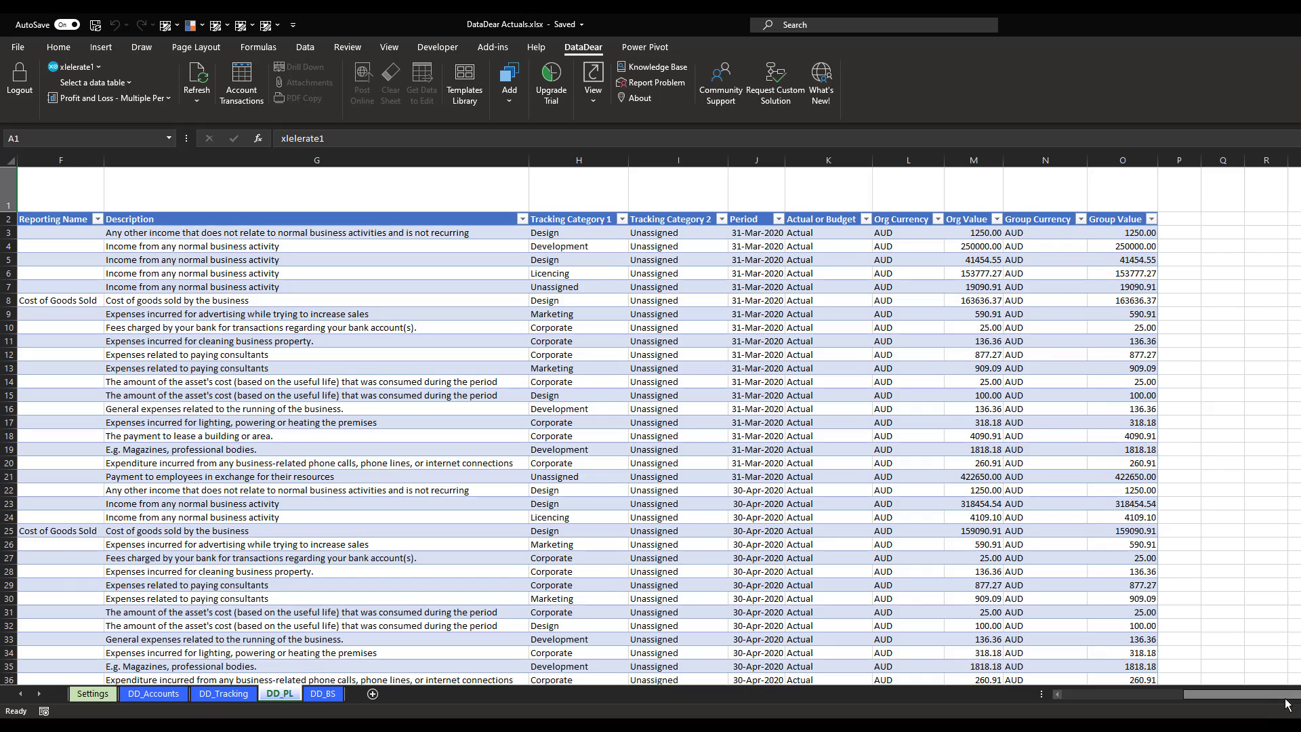
{"action": "scroll", "coordinate": [1282, 705], "scroll_direction": "left", "scroll_amount": 5}
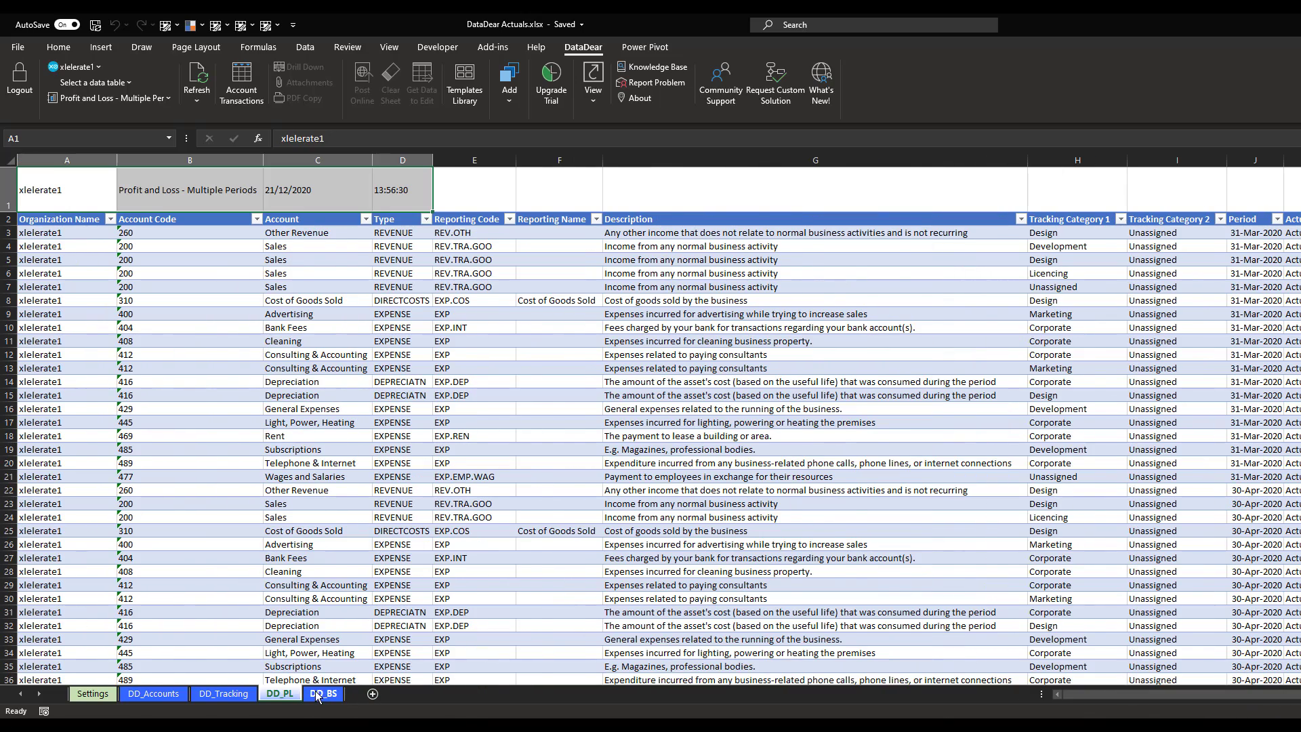
Check the first and last periods of the balance sheet data on DD_BS and return to the Settings sheet.
{"action": "left_click", "coordinate": [324, 693]}
{"action": "left_click_drag", "start_coordinate": [1172, 694], "coordinate": [1227, 694]}
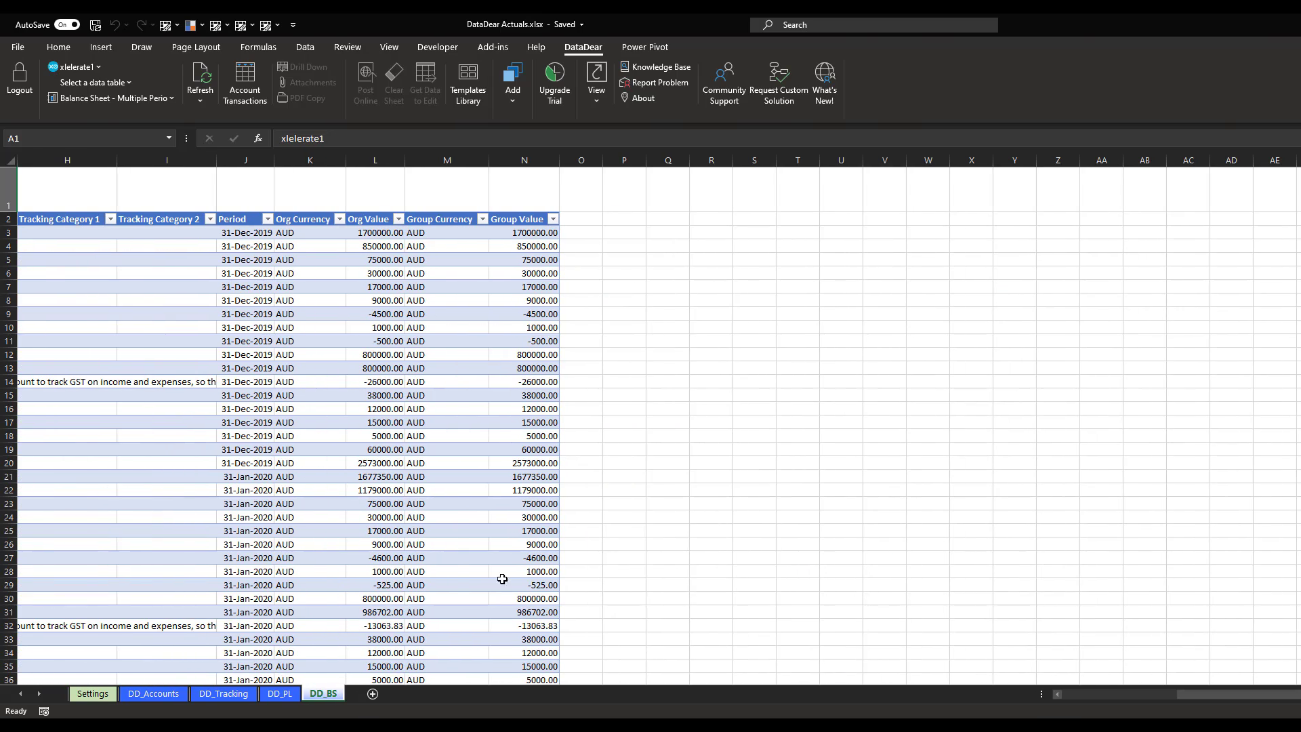
{"action": "left_click", "coordinate": [245, 322]}
{"action": "key", "text": "ctrl+Down"}
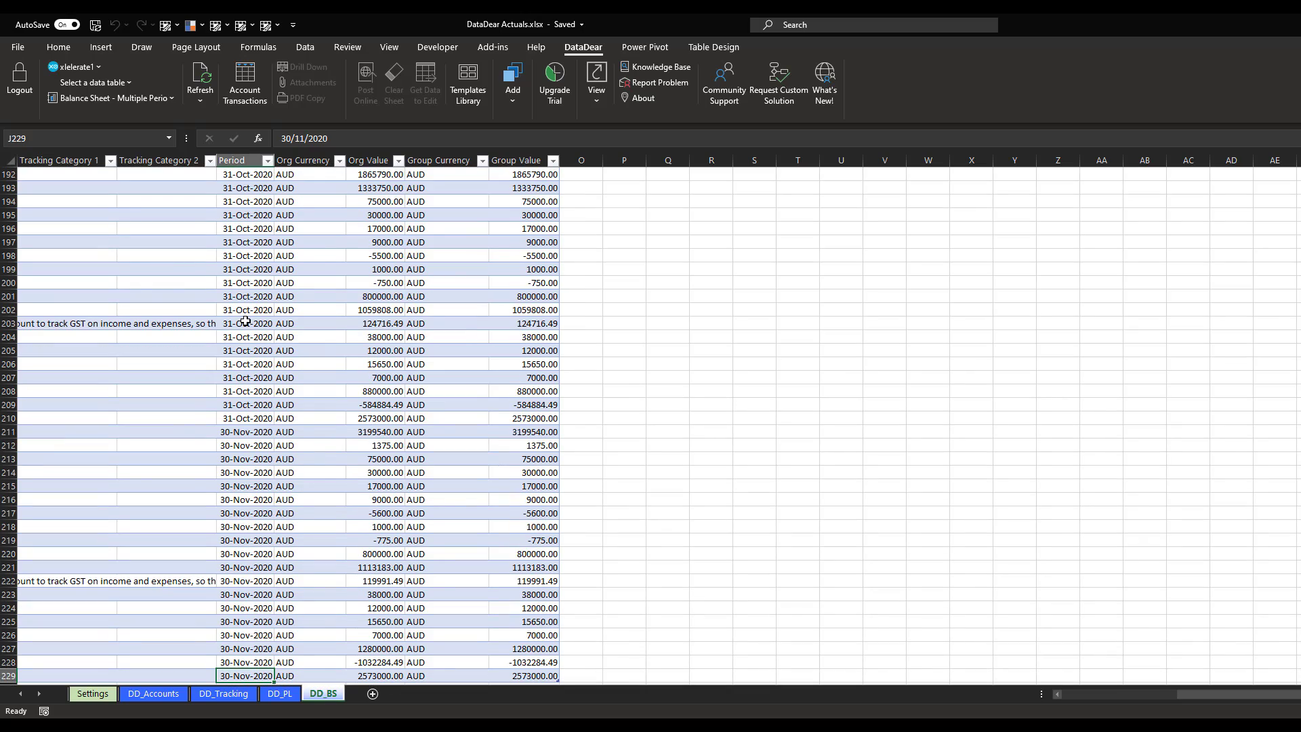
{"action": "key", "text": "ctrl+Up"}
{"action": "key", "text": "ctrl+Left"}
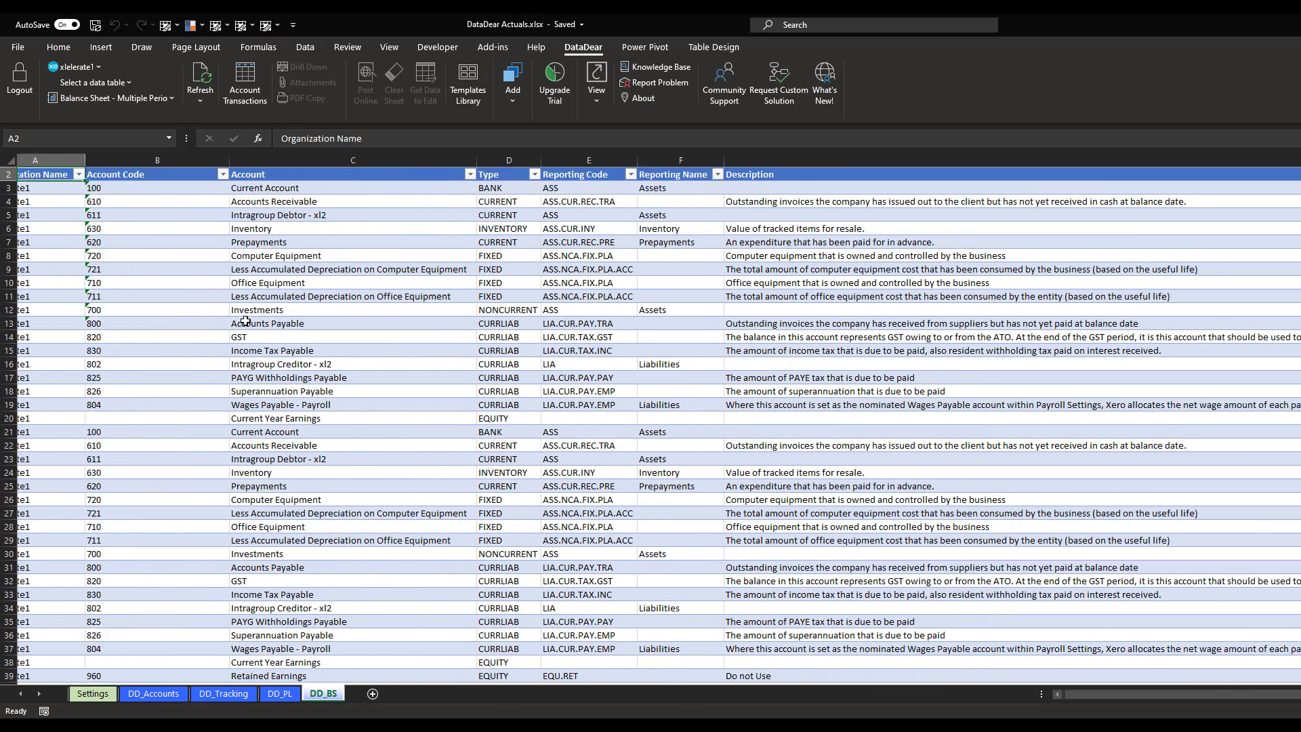
{"action": "left_click", "coordinate": [79, 697]}
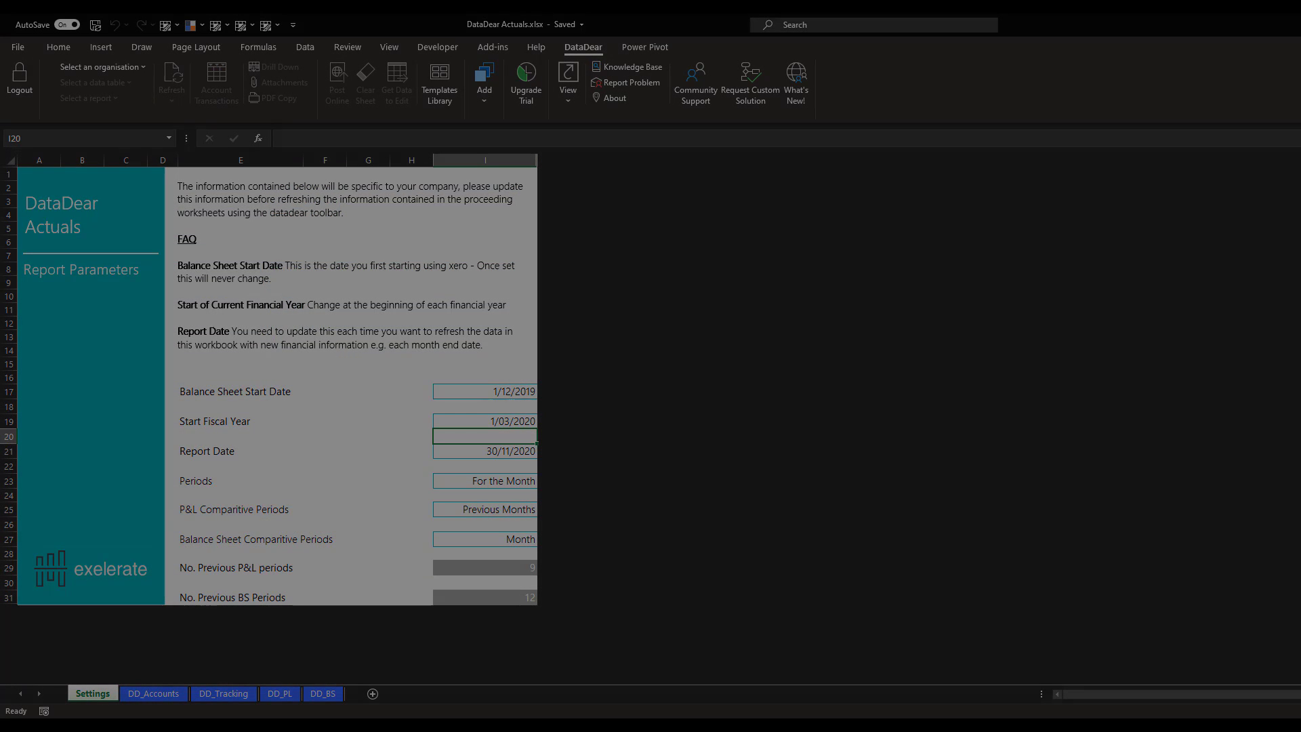